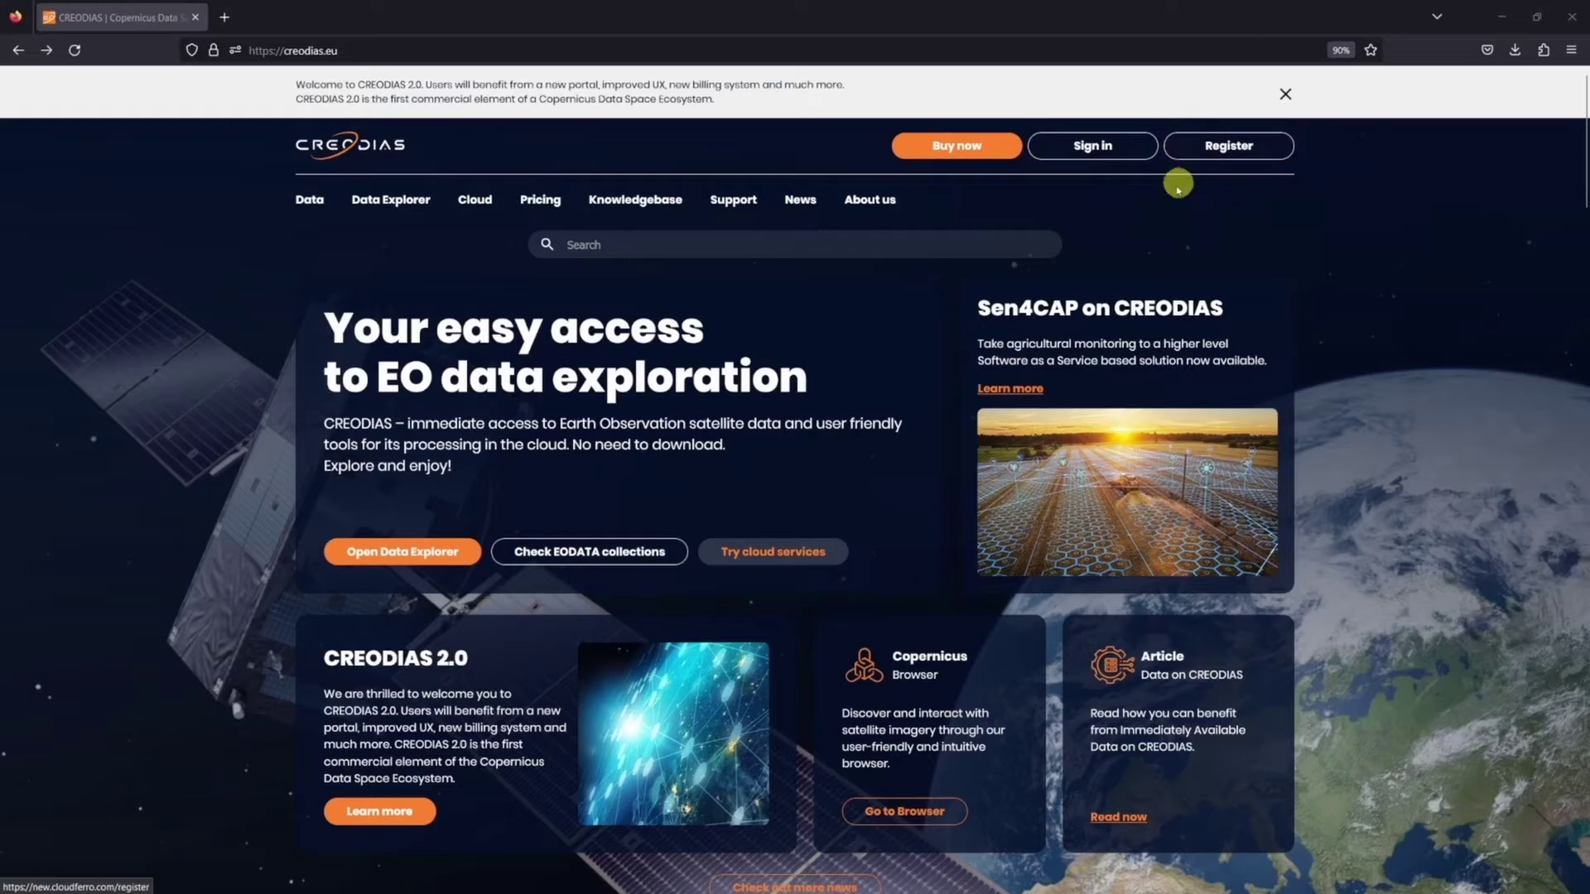
Sign in to CREODIAS with the saved credentials and one-time code, then open Data Explorer
click(1081, 146)
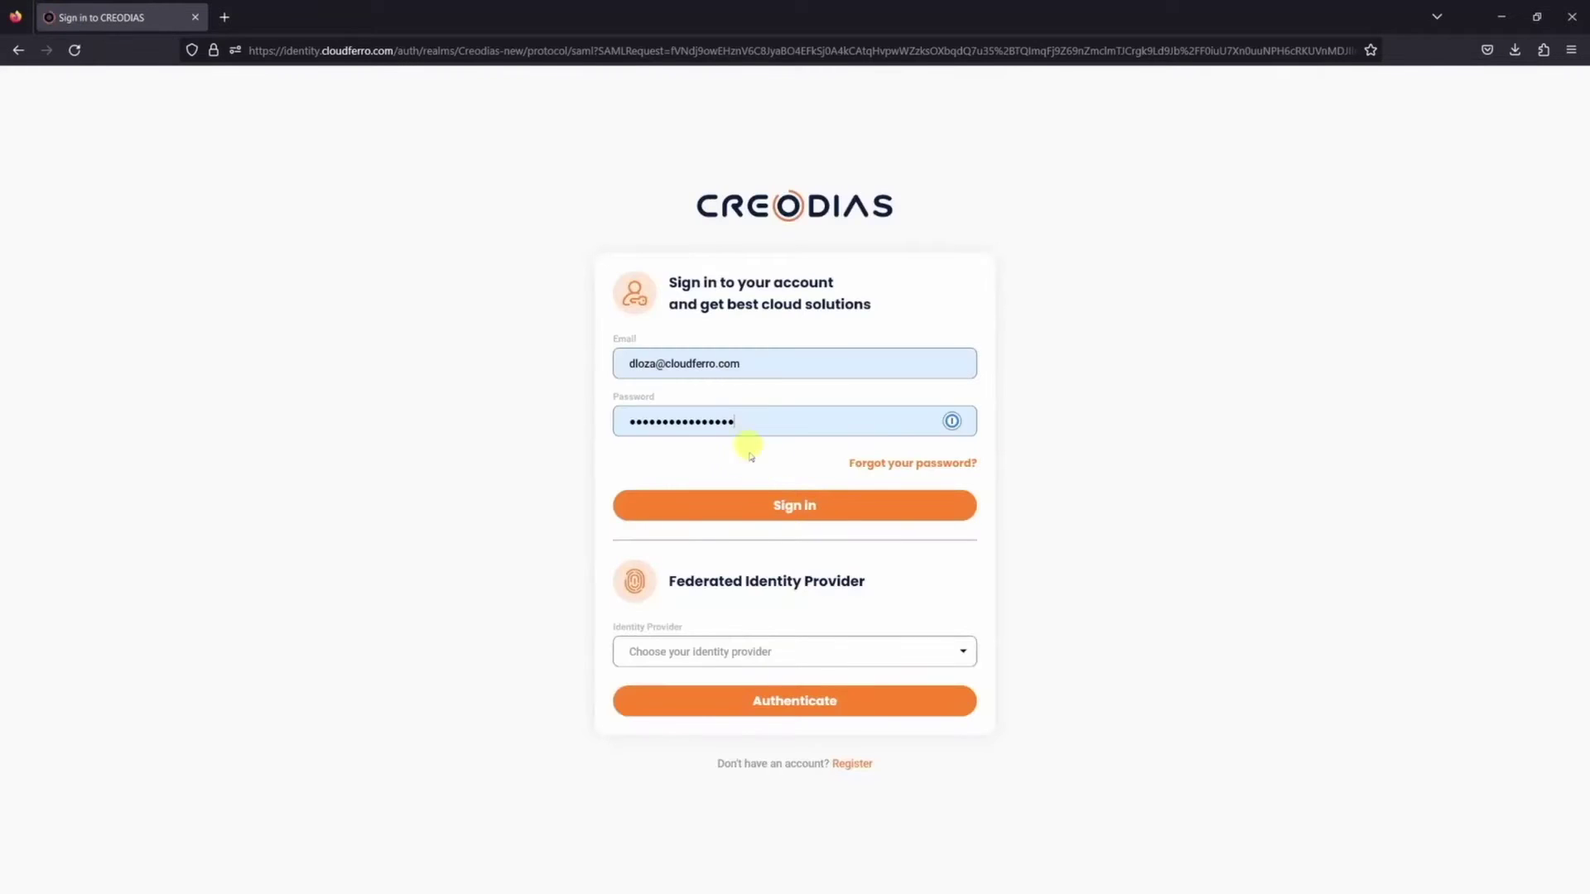
click(756, 501)
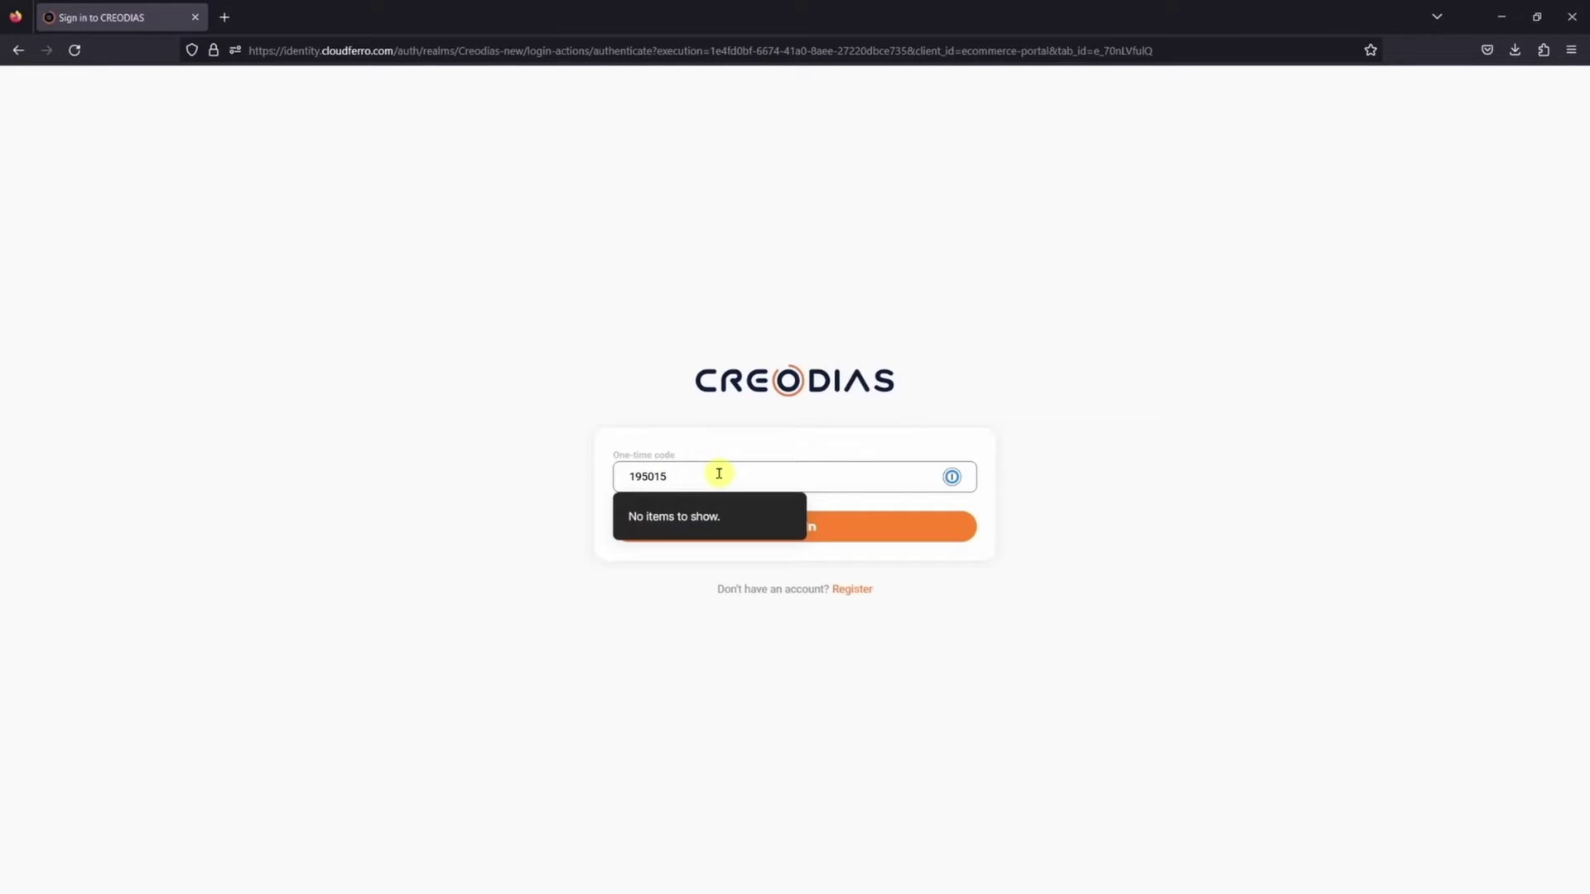
key(Return)
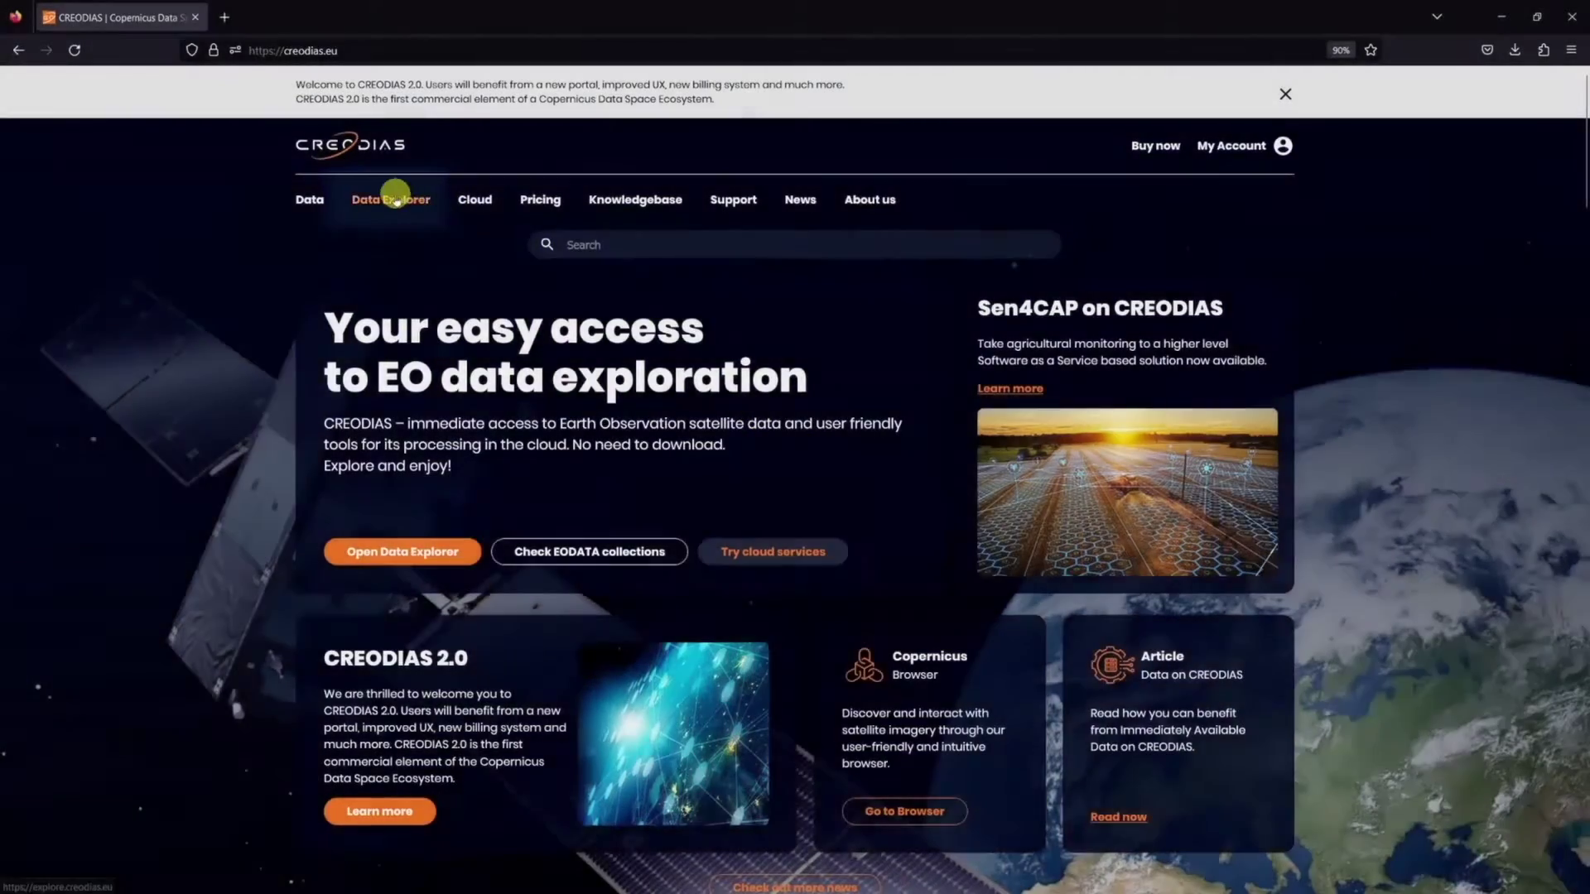
click(396, 199)
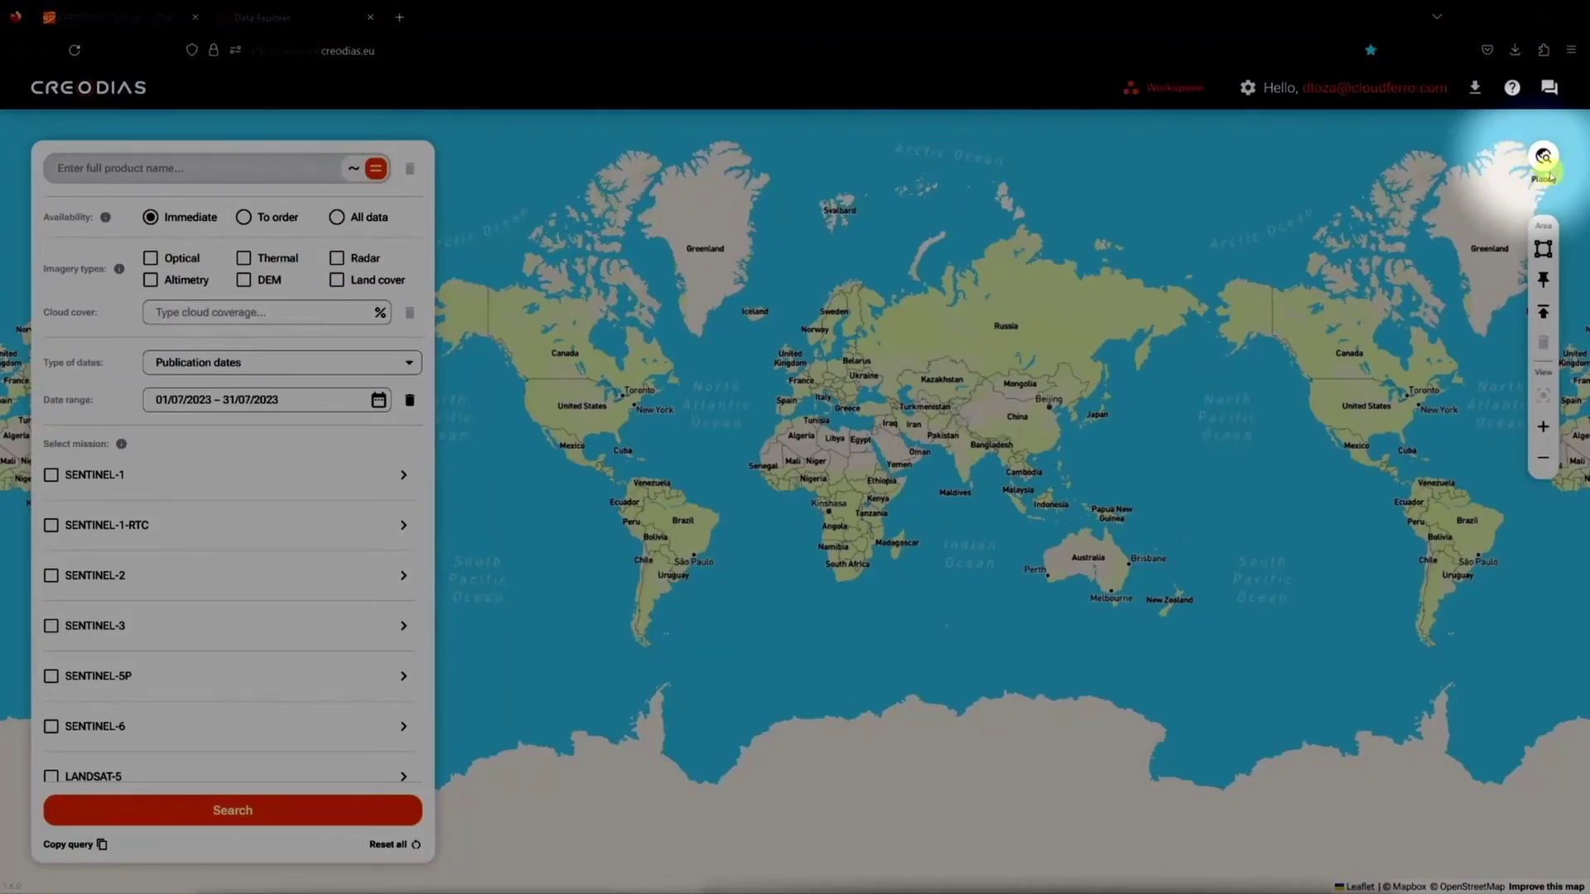
Limit the search to cloud cover of at most 5%
click(1543, 159)
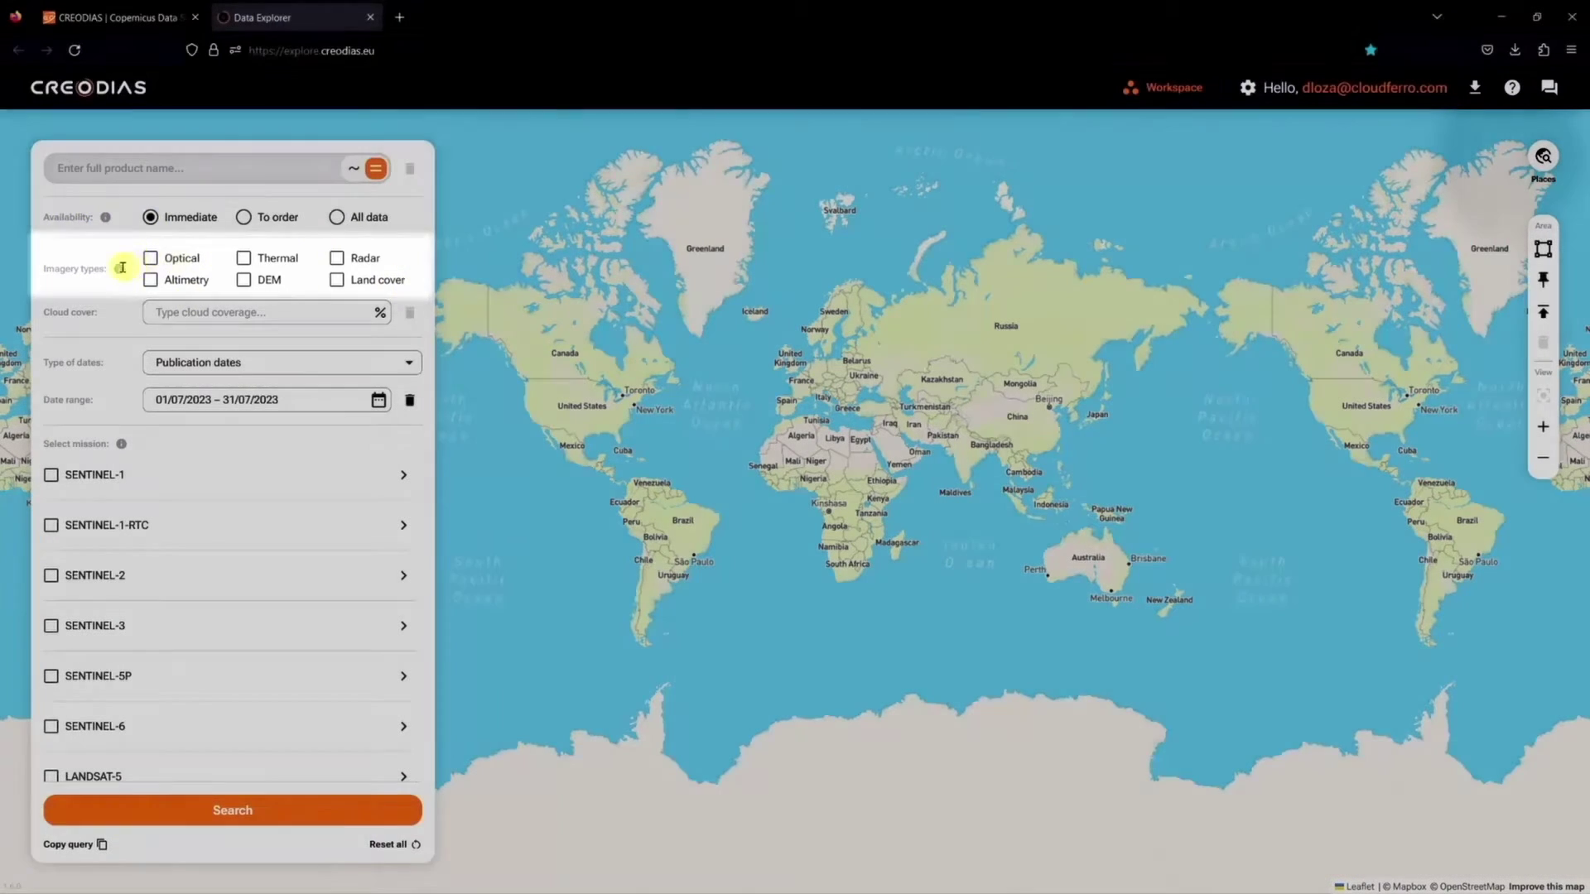
mouse_move(120, 268)
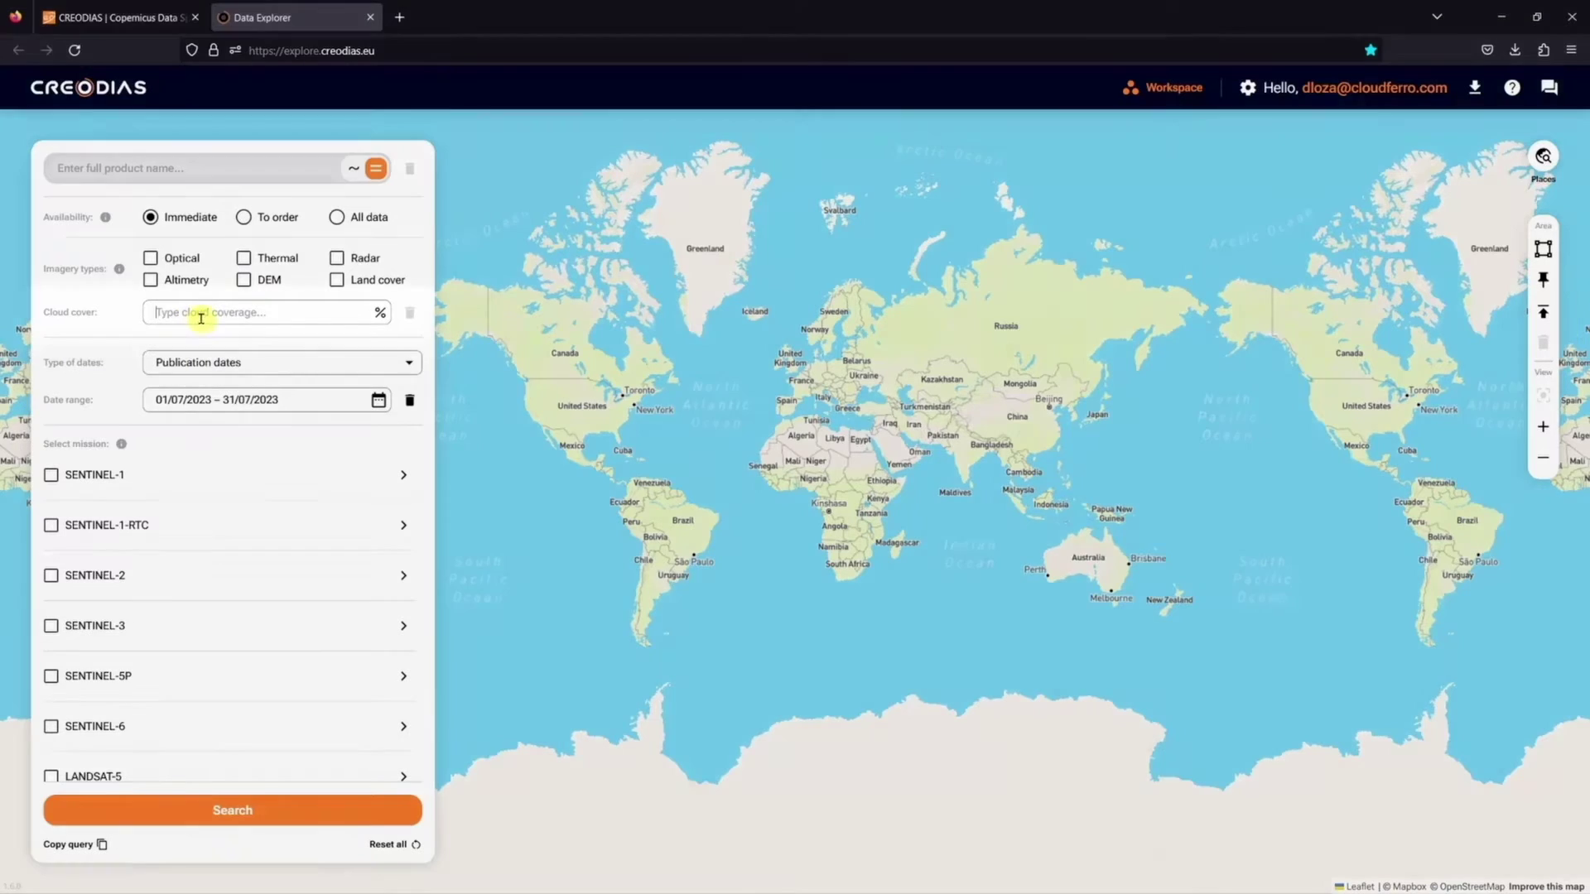
text(5)
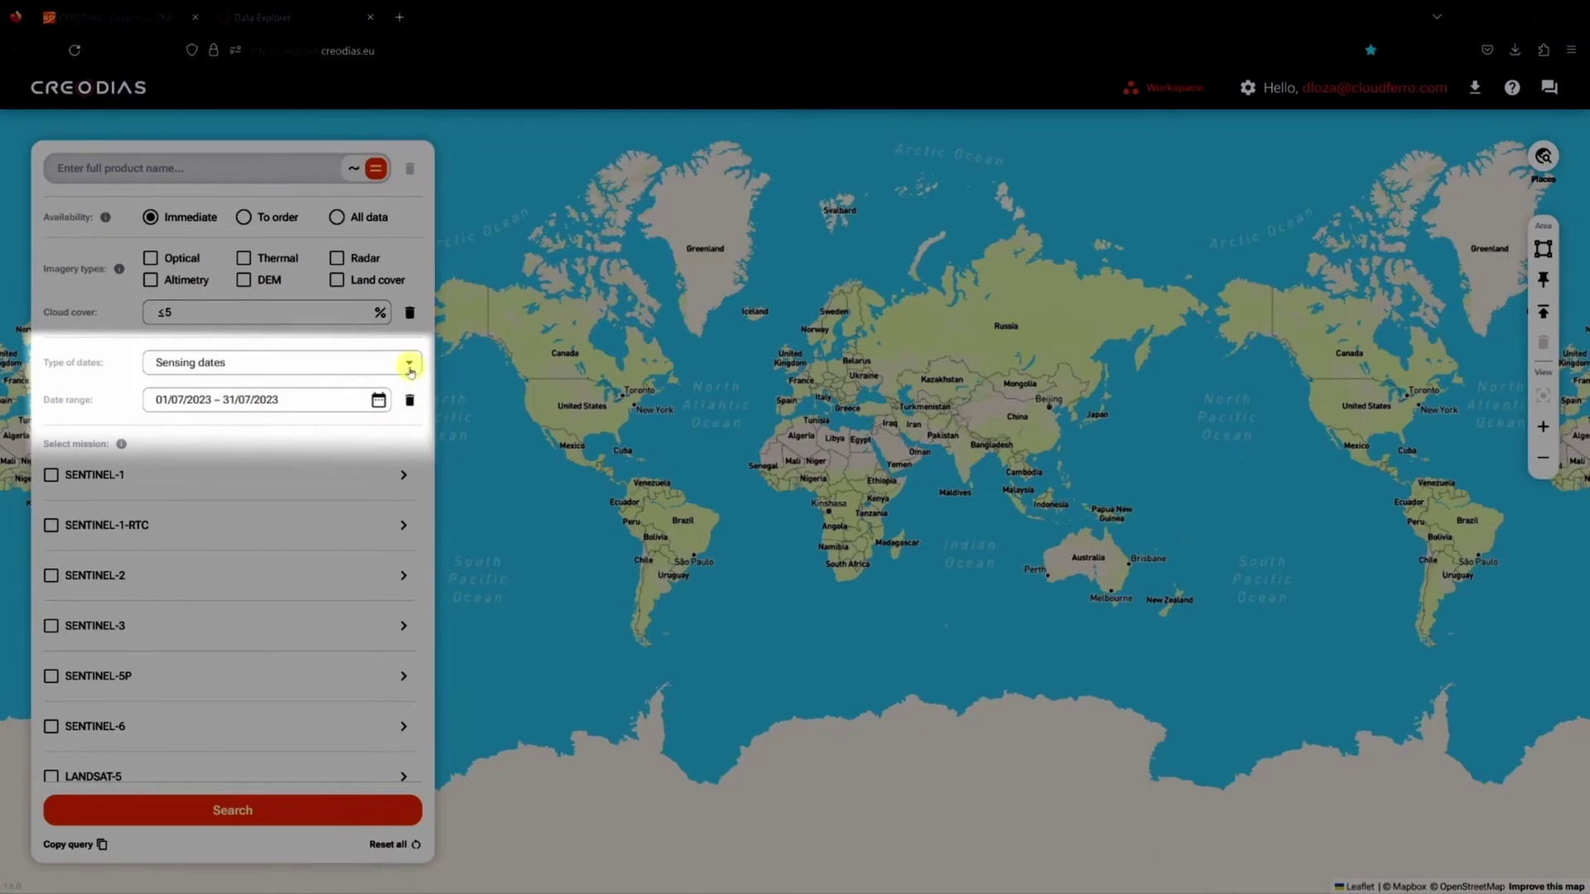
Filter by sensing dates with the range 01/07/2023–31/07/2023
click(409, 366)
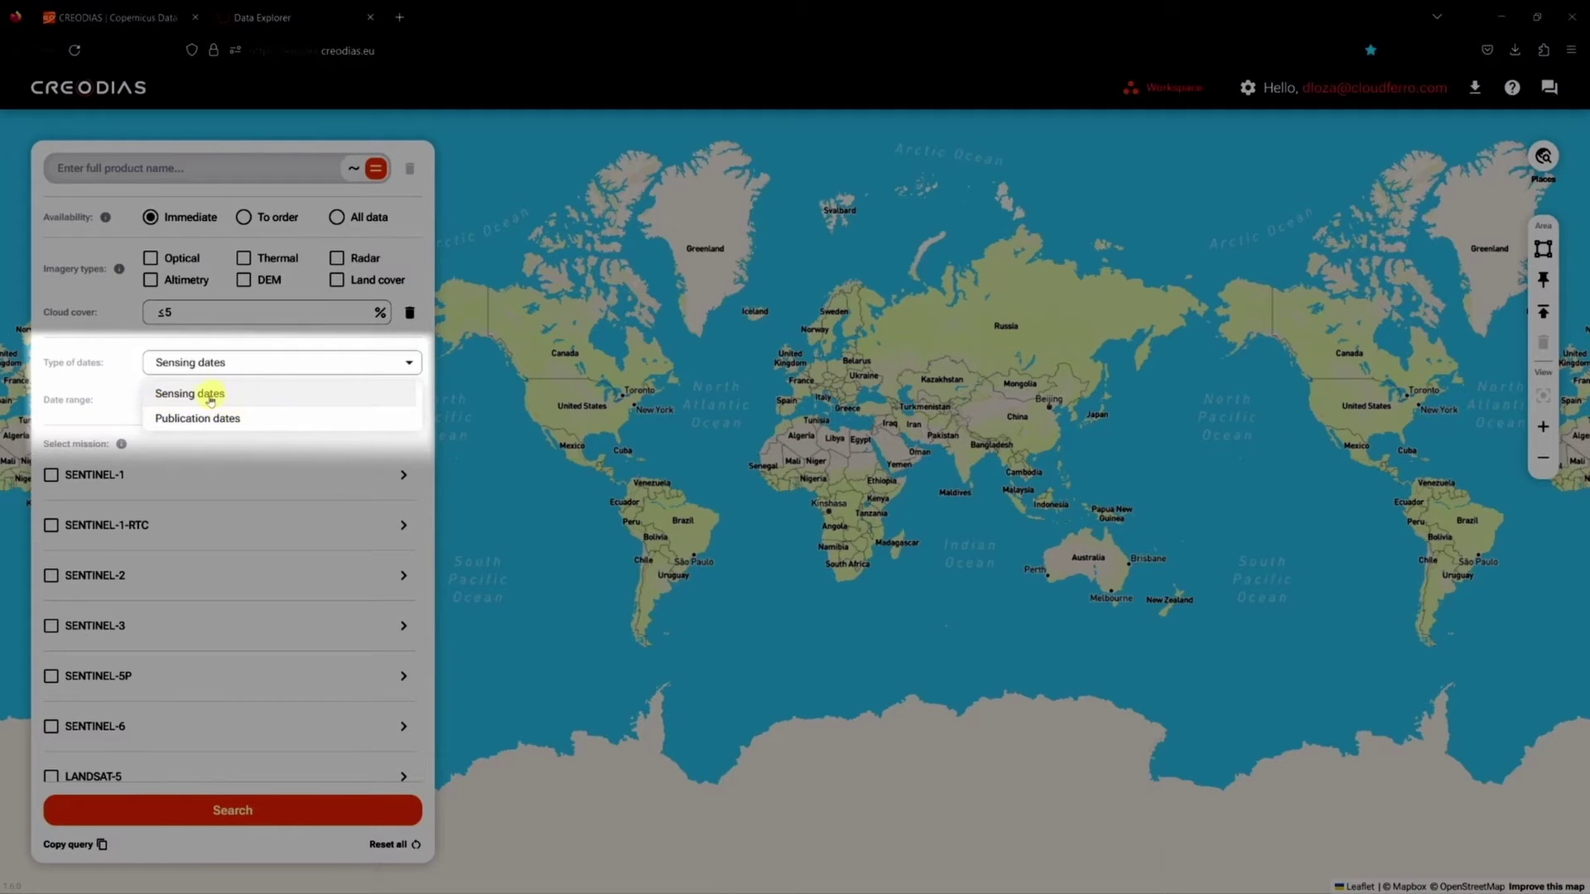
click(210, 396)
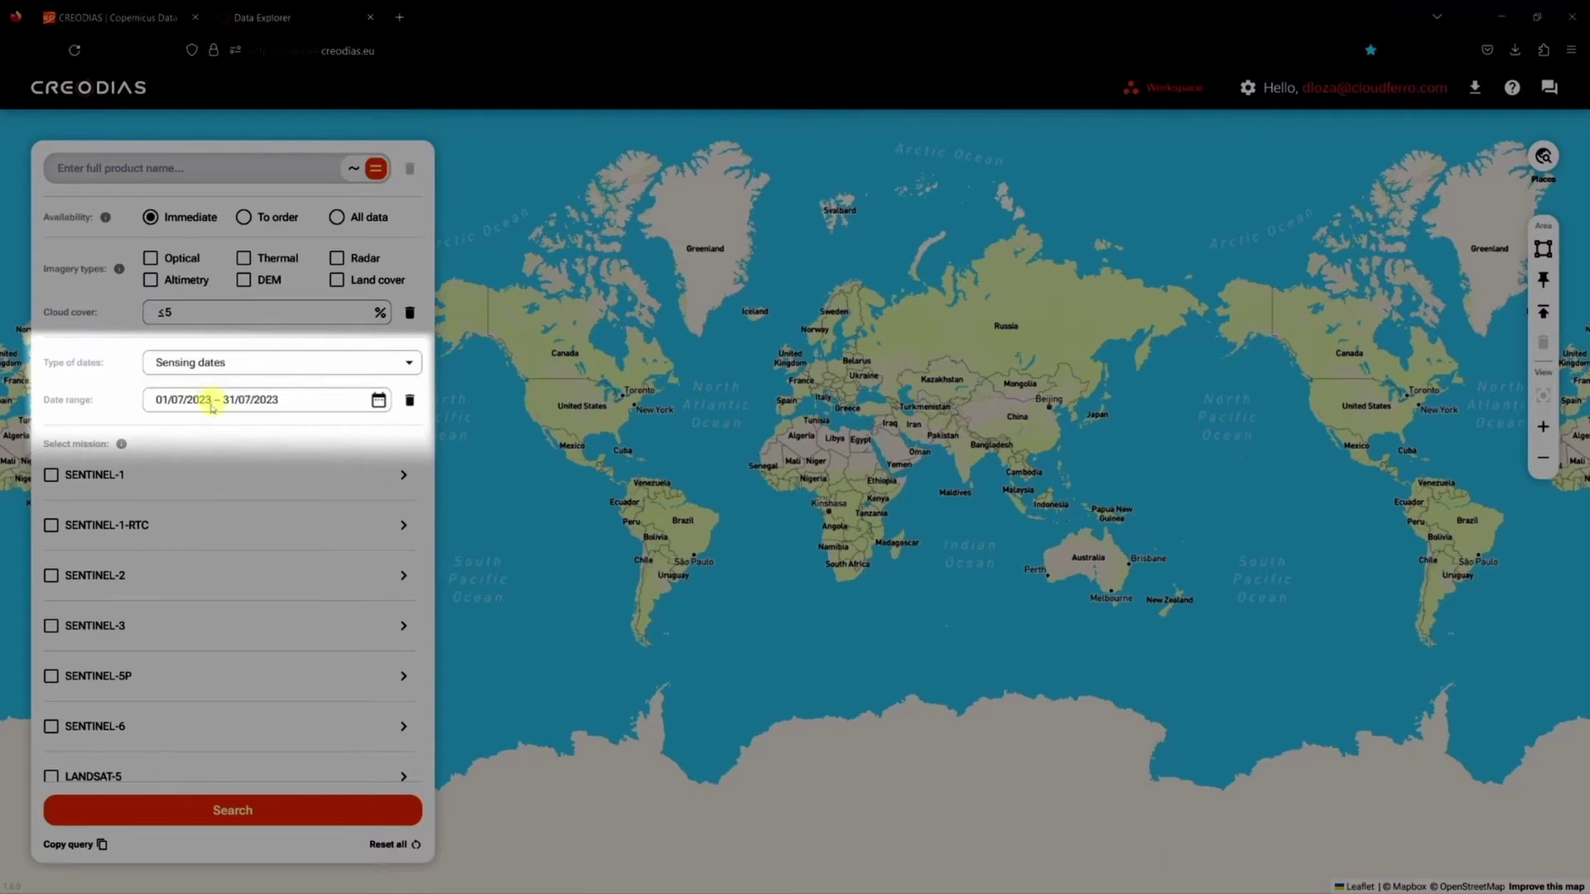
click(379, 401)
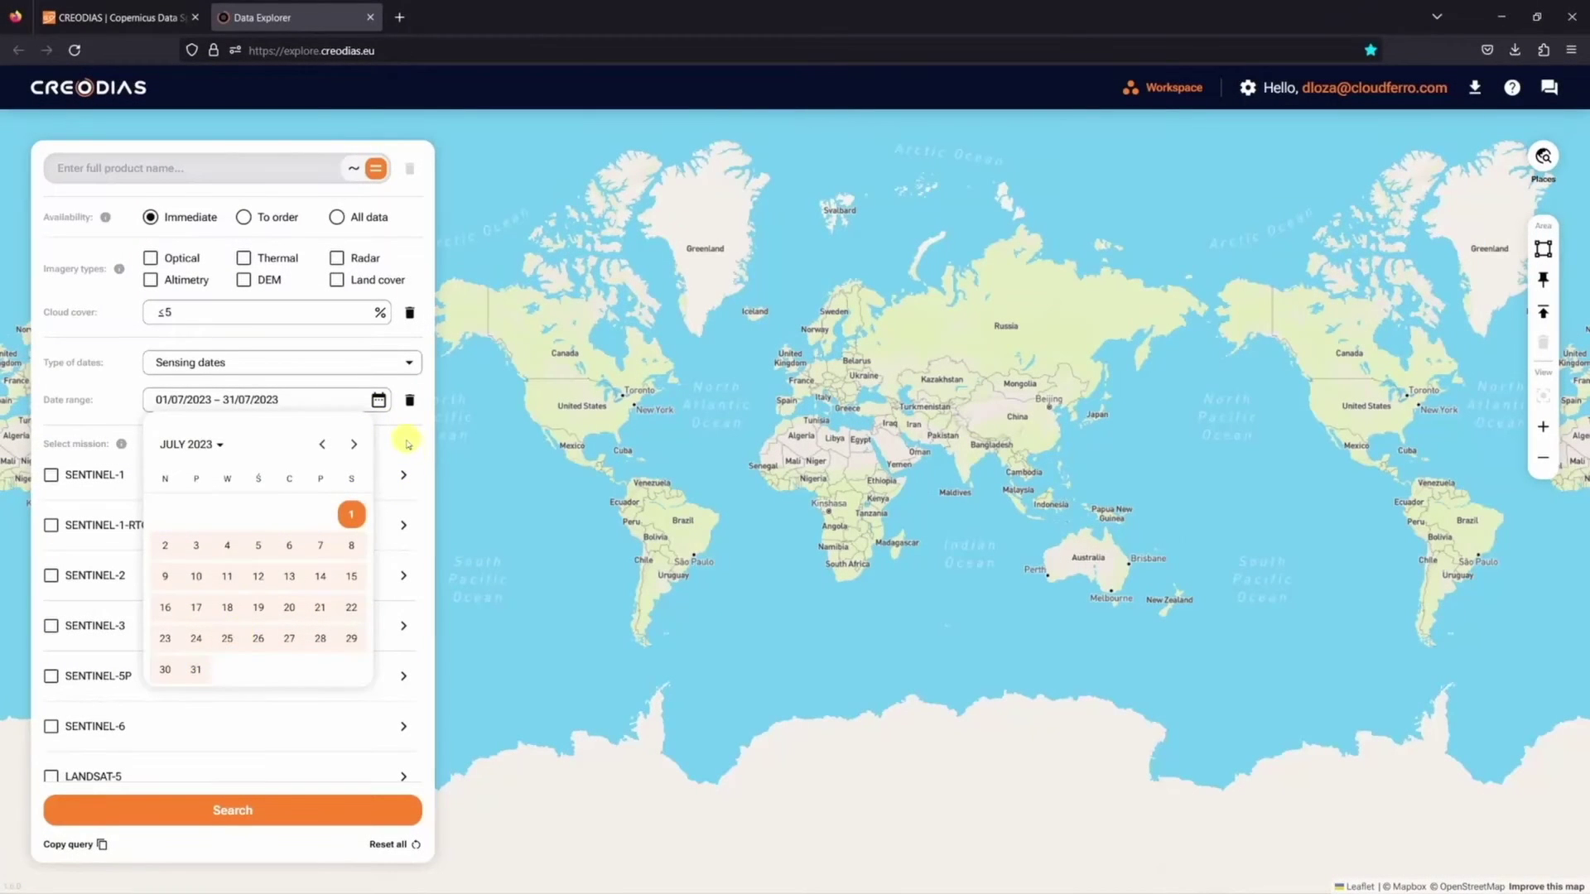
click(405, 445)
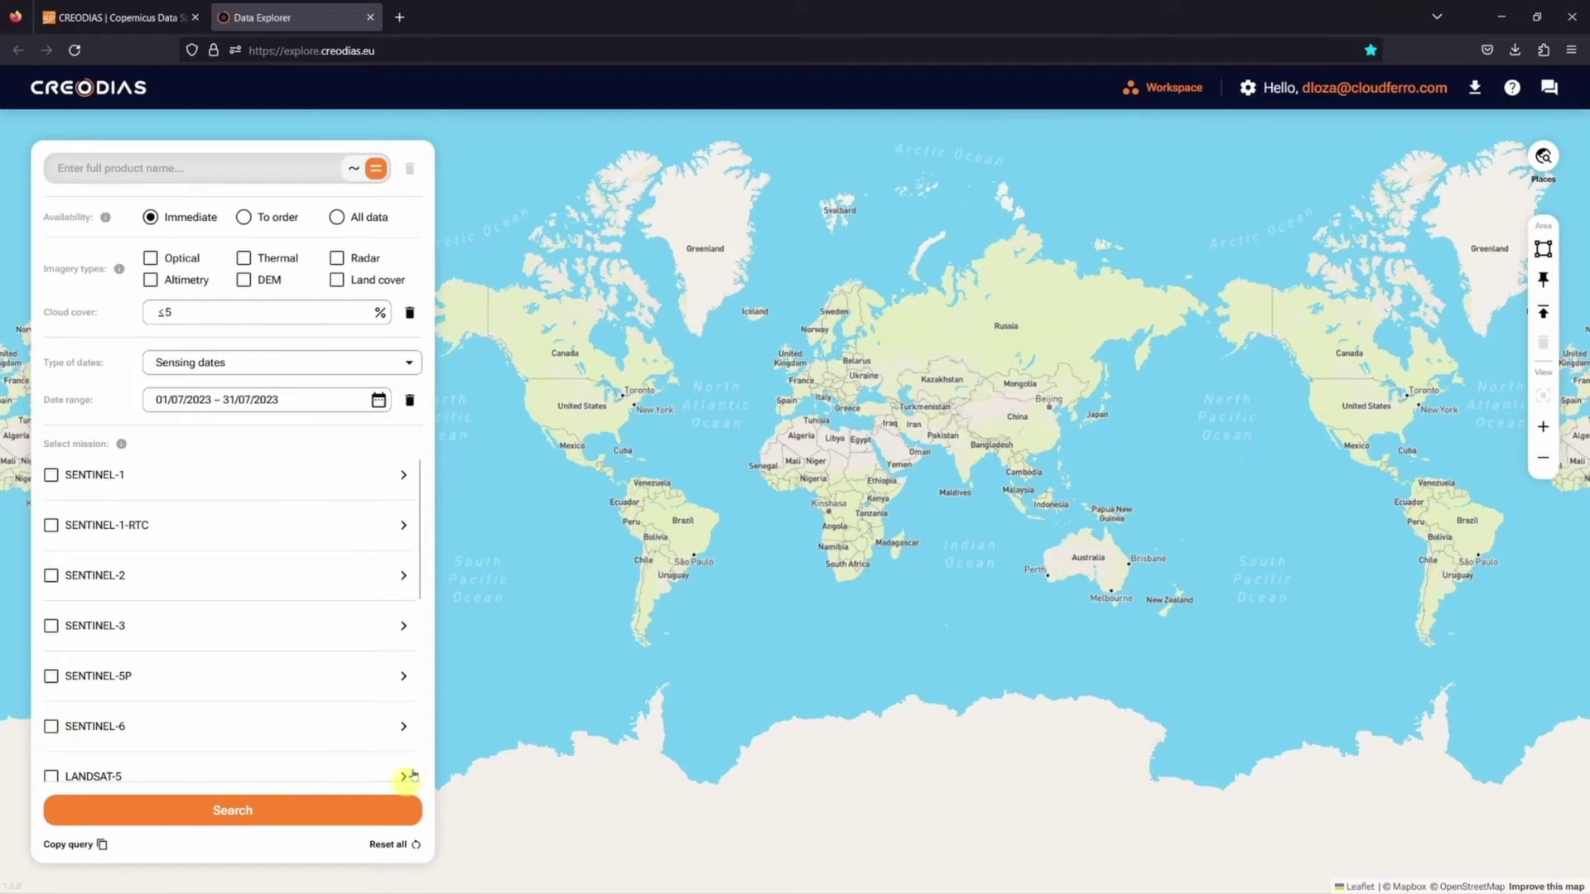
Include the SENTINEL-2 mission and restrict it to product type S2MSI2A
scroll(267, 522, down, 3)
scroll(260, 551, down, 5)
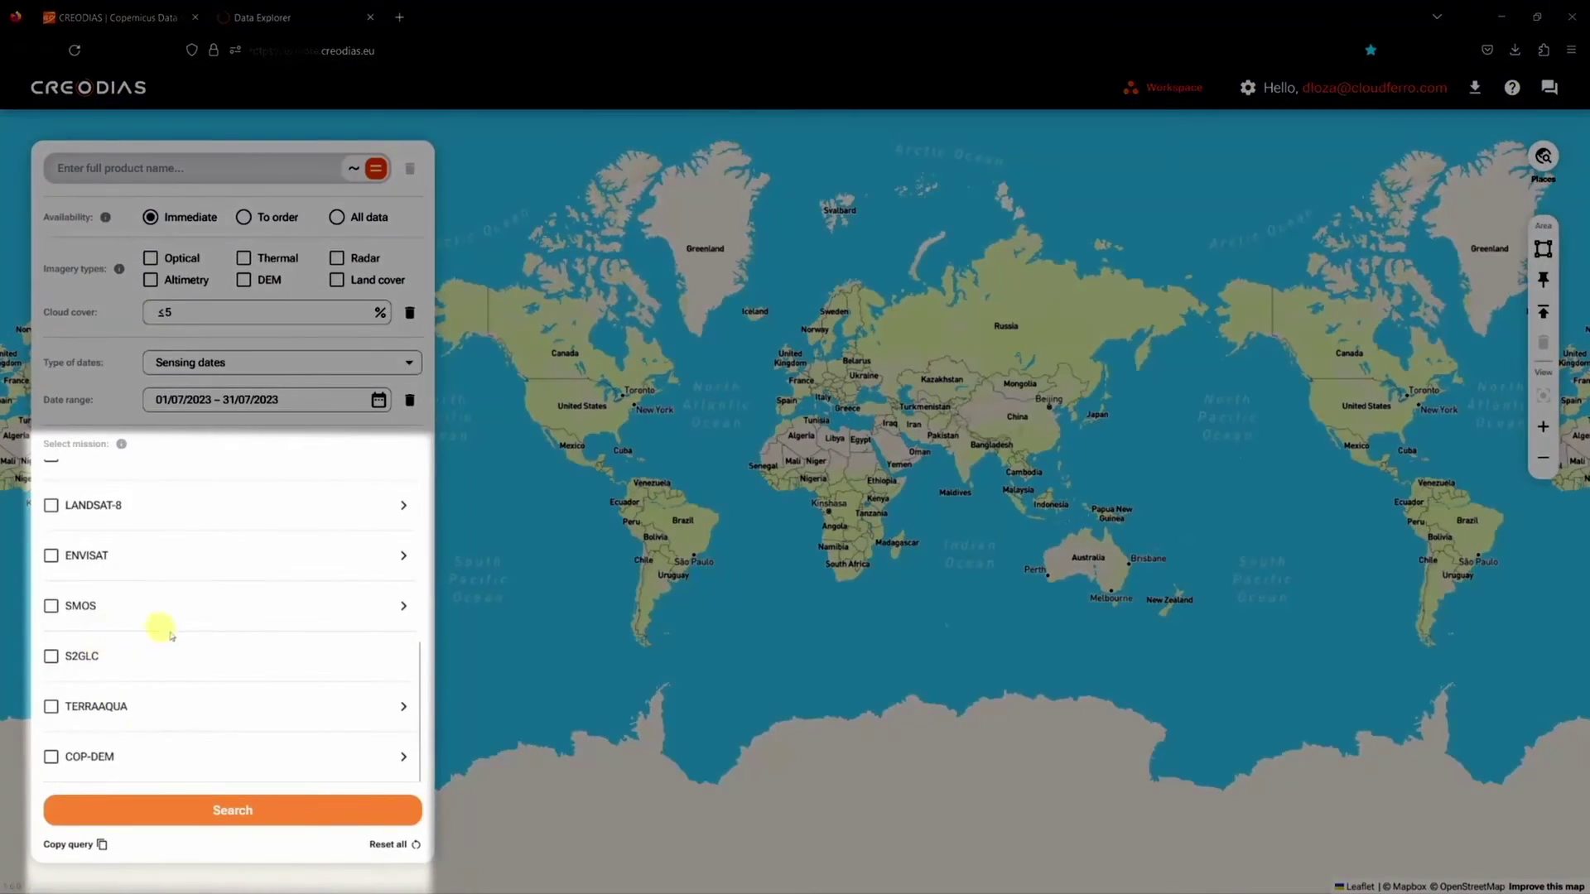
scroll(191, 637, up, 5)
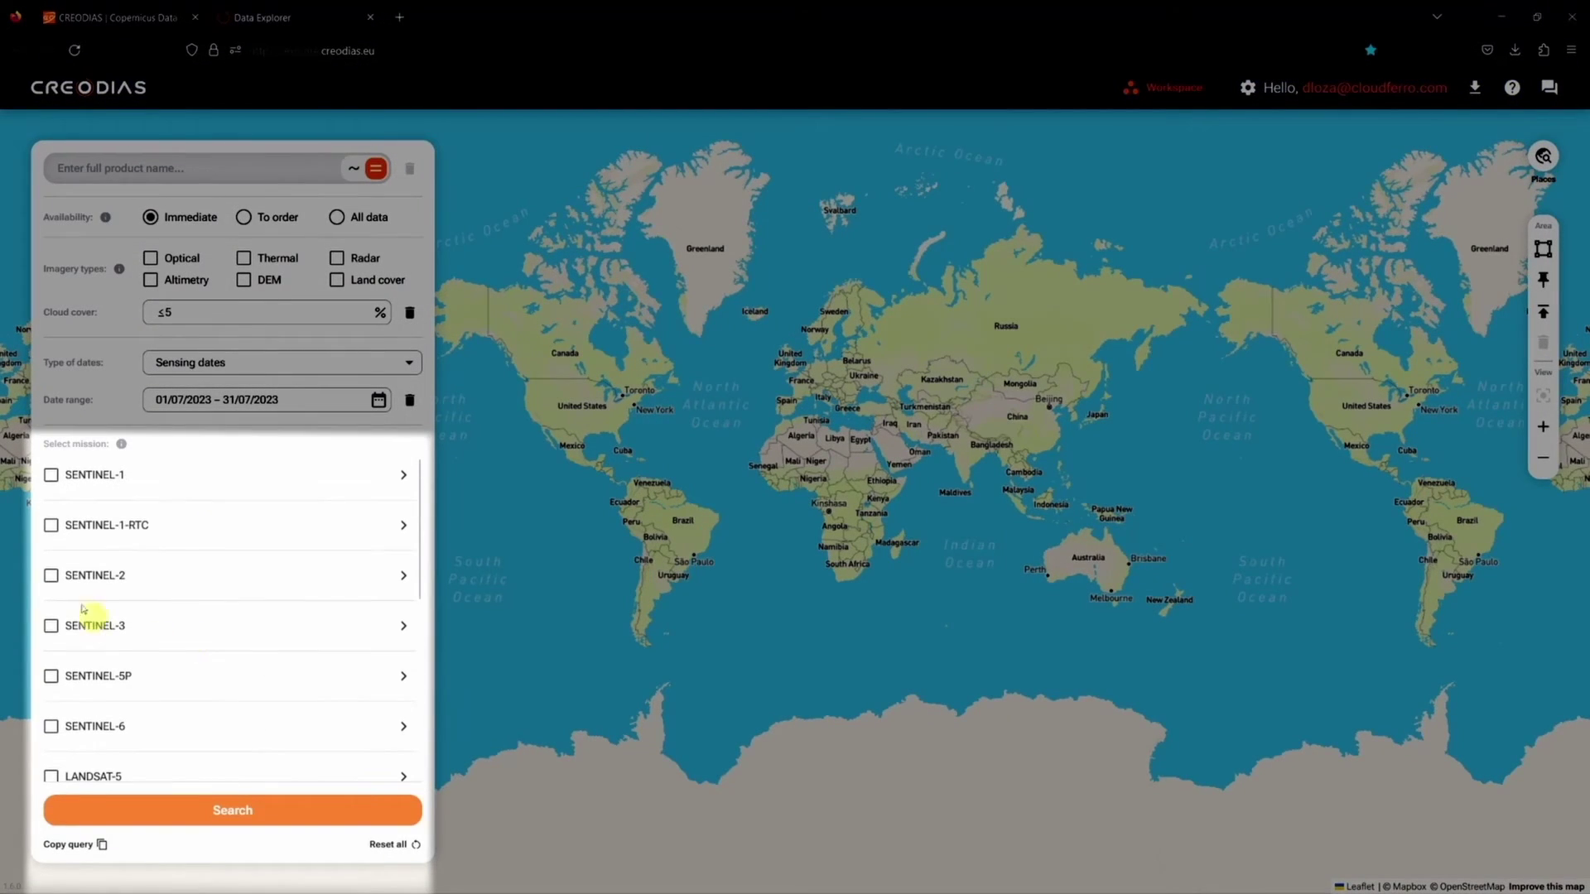
click(51, 566)
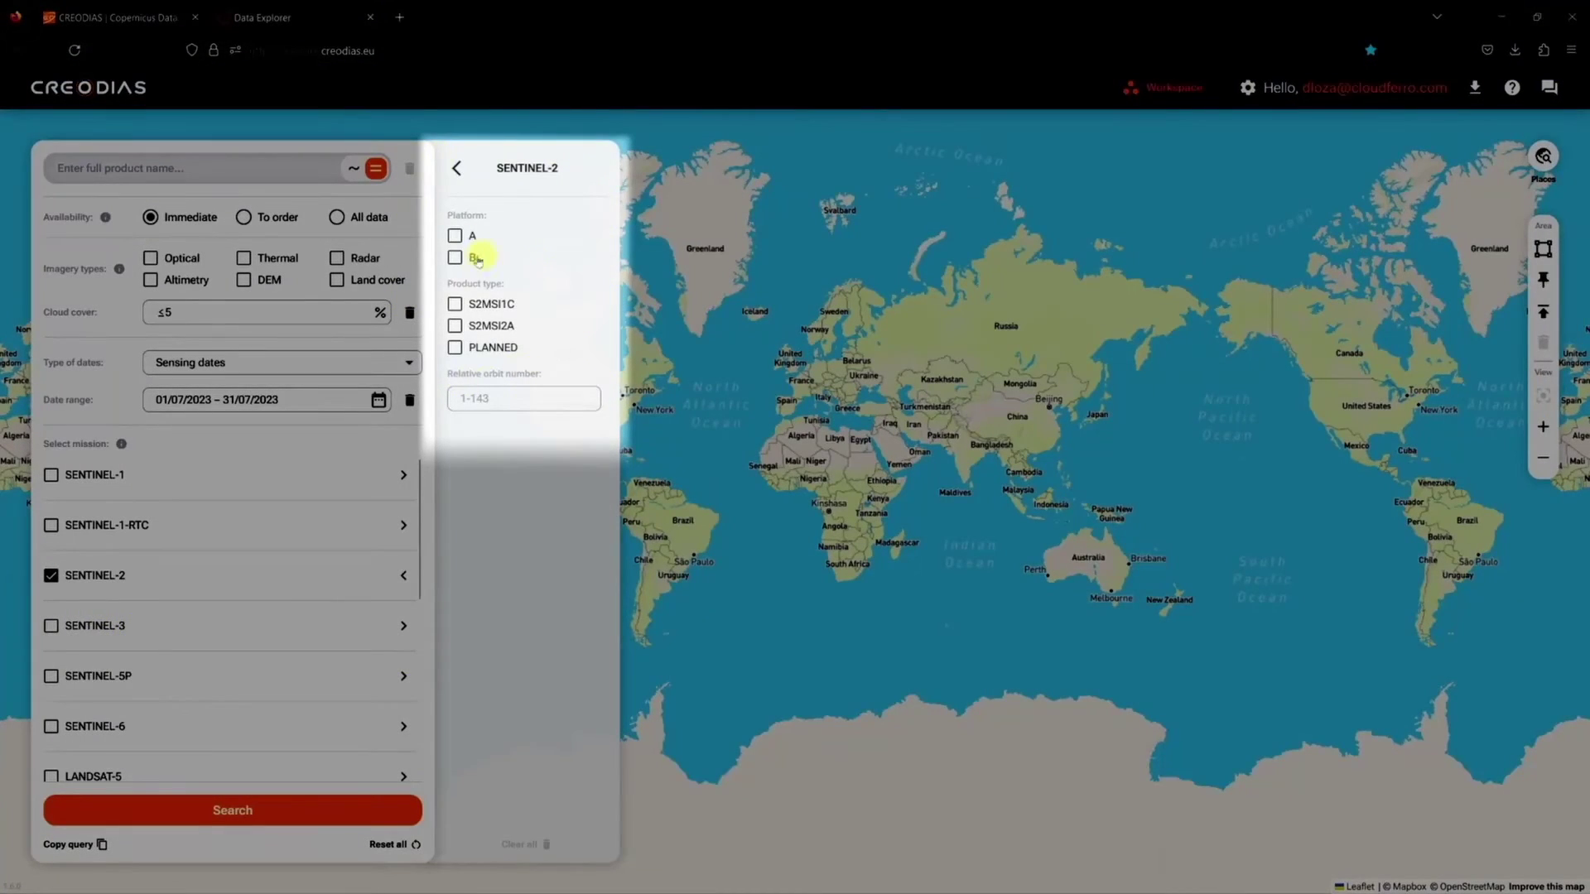
click(456, 326)
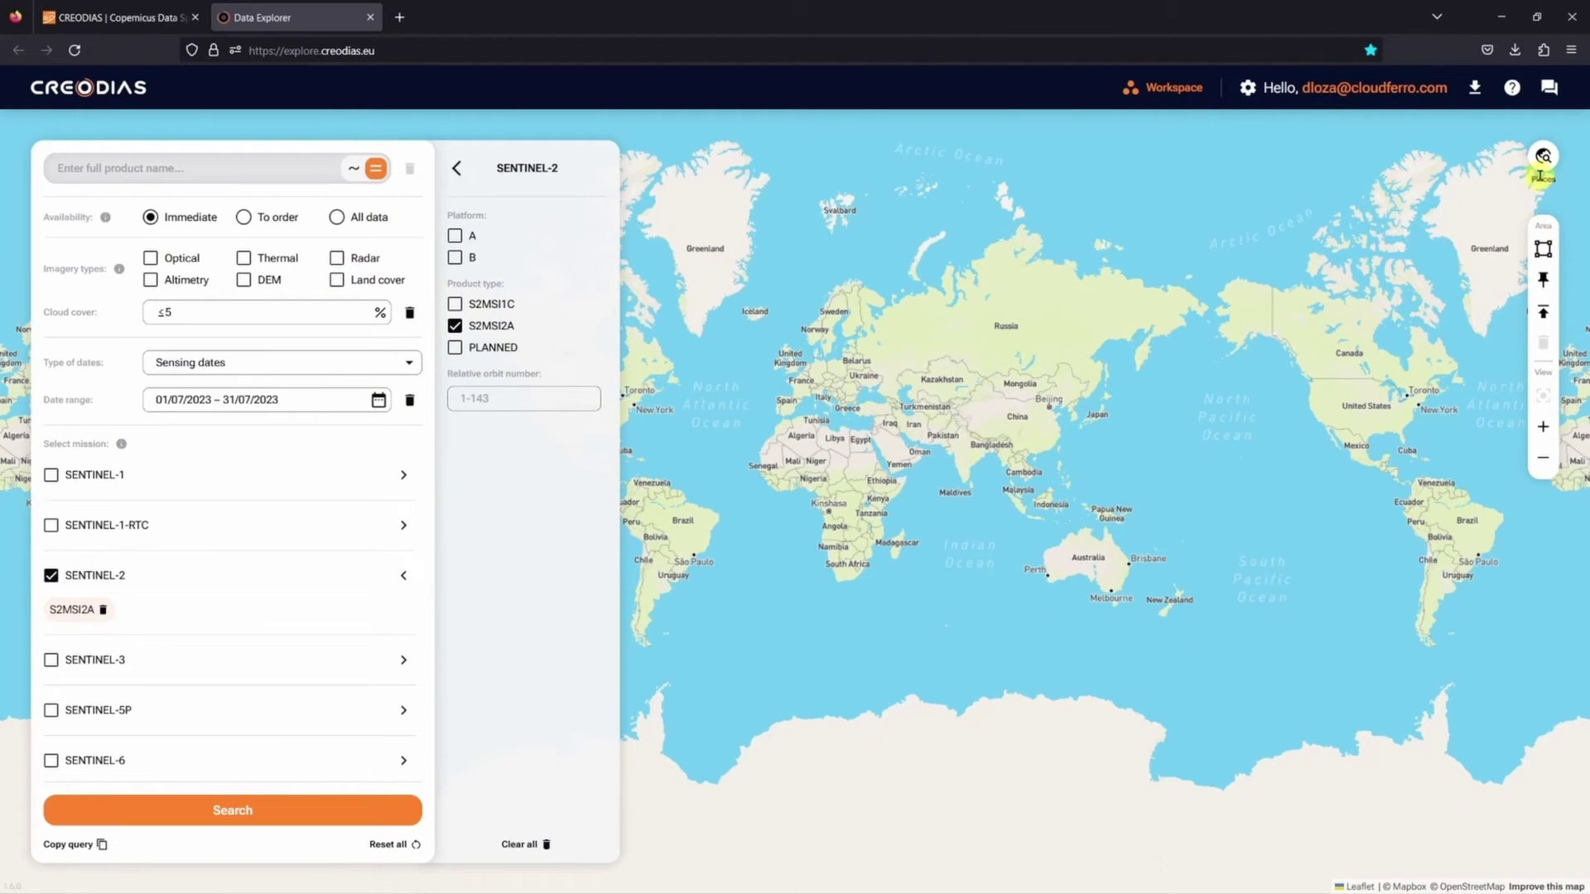
click(1544, 161)
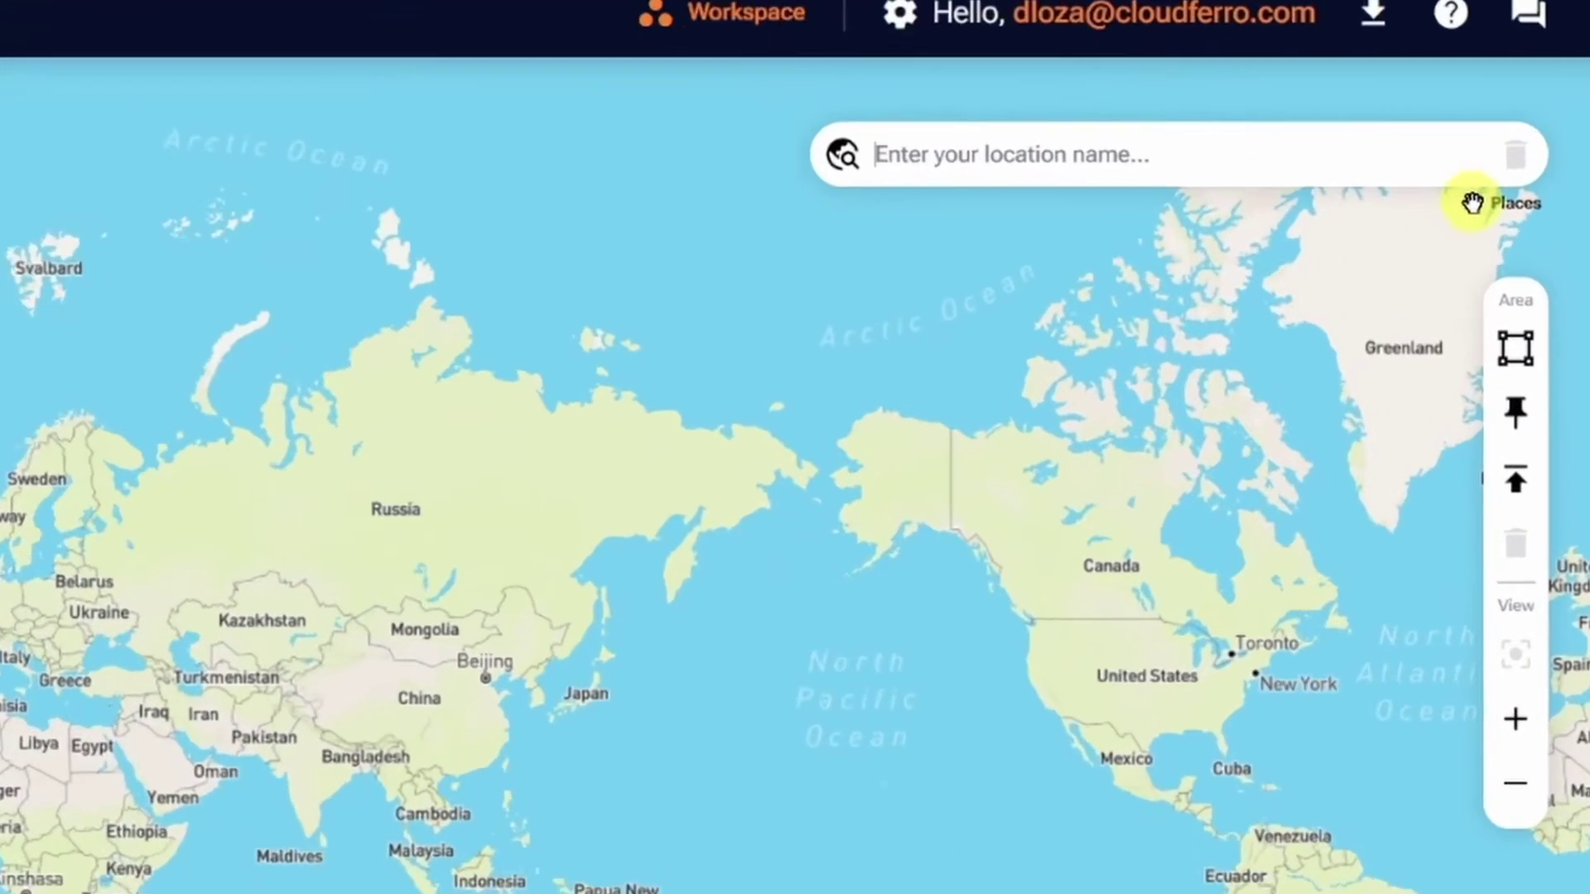
Search for 'rhodes' and center the map on Rhodes, South Aegean, Greece
text(r)
text(hode)
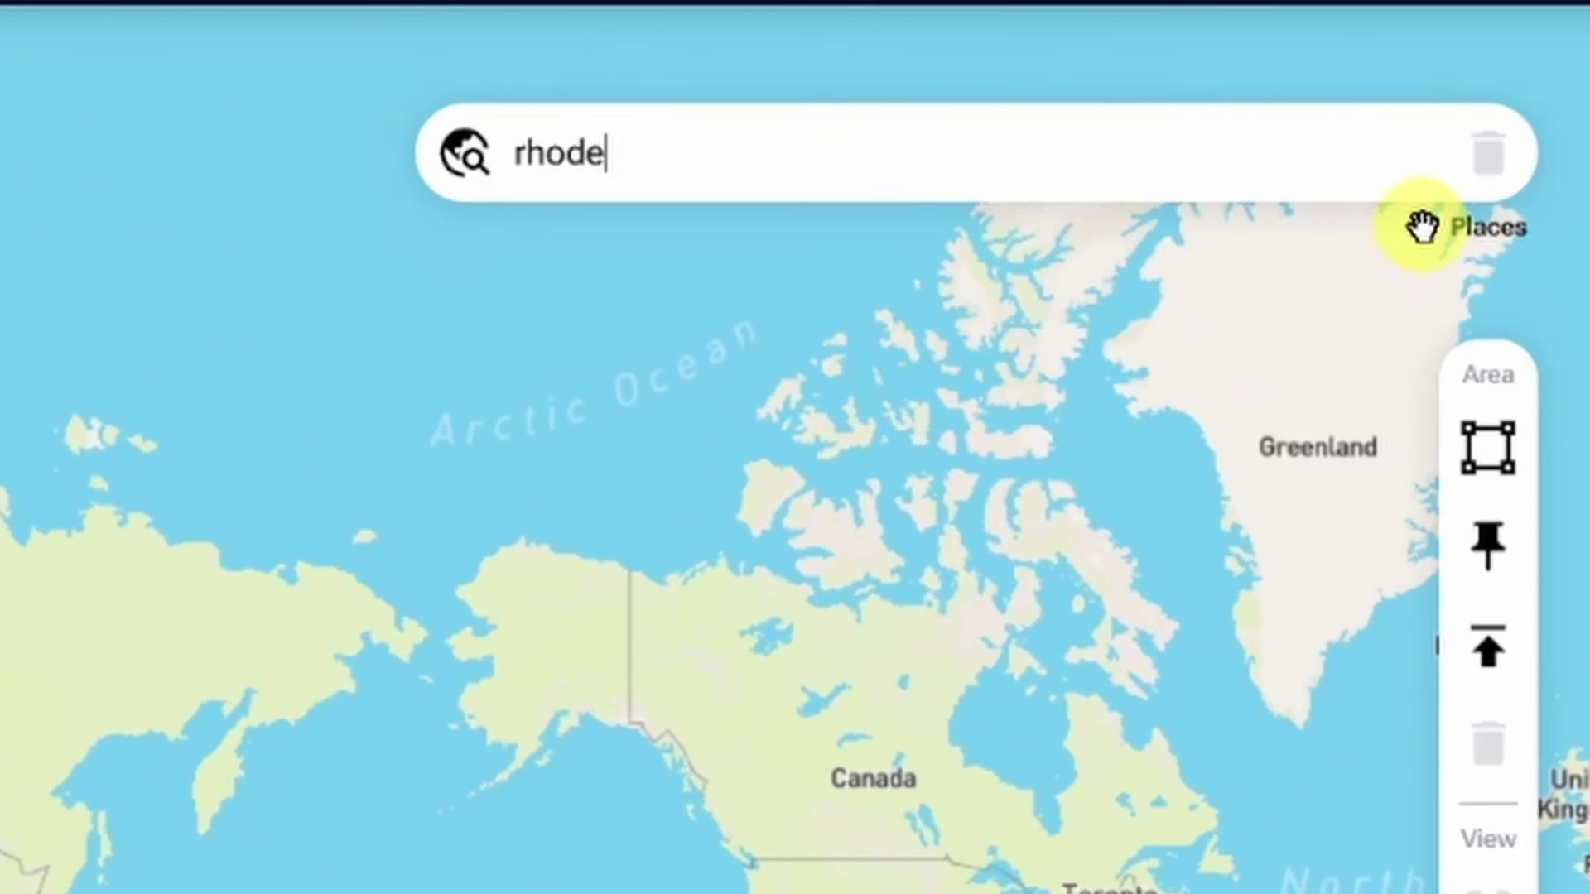
text(s)
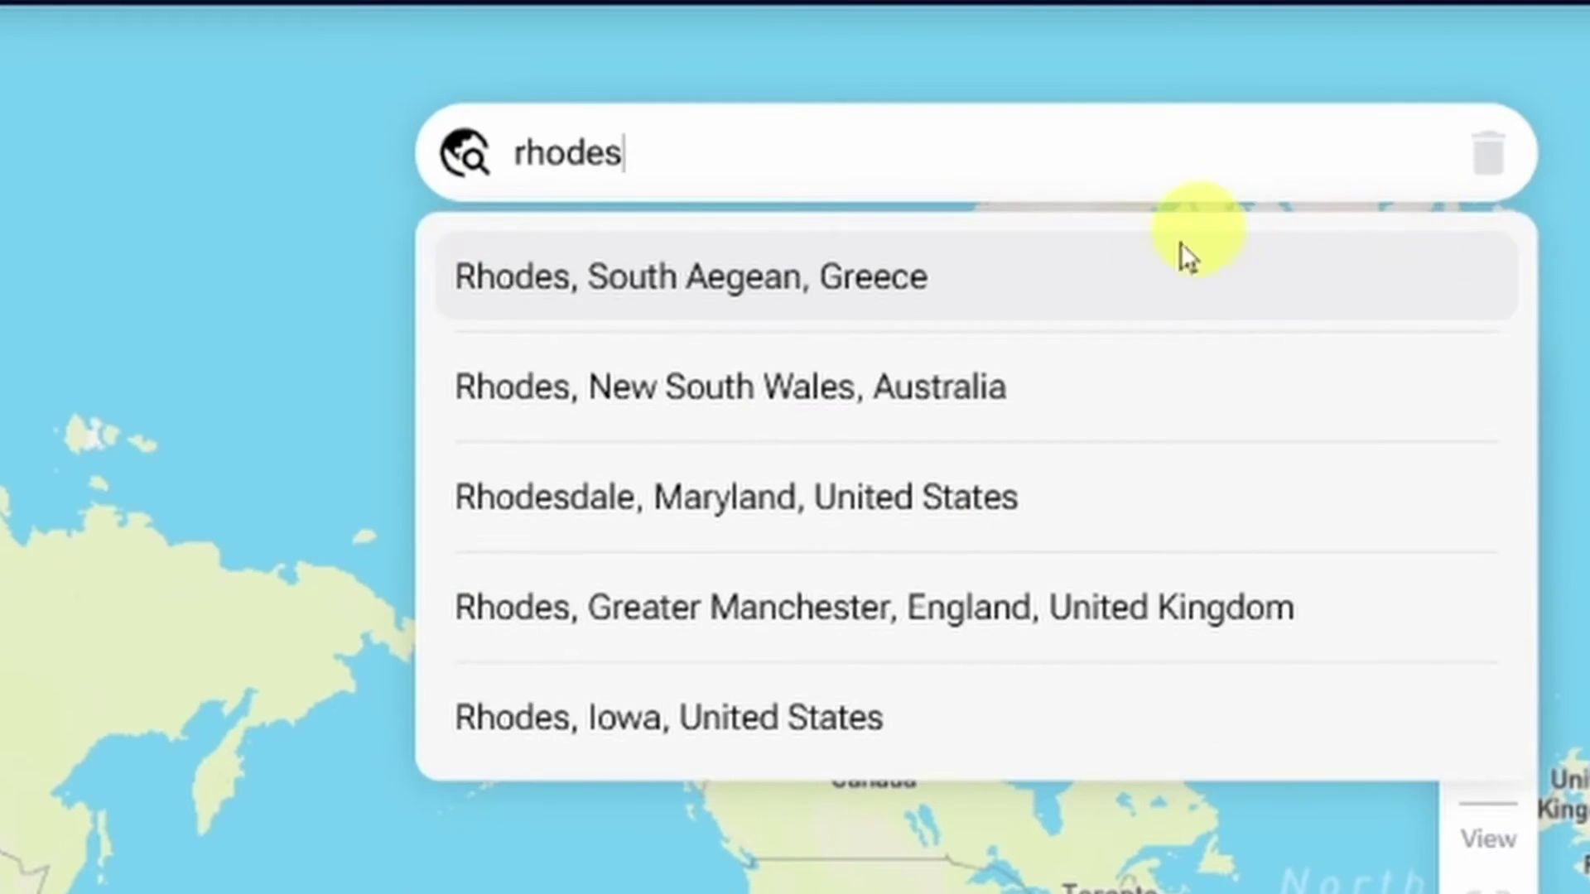
click(1154, 276)
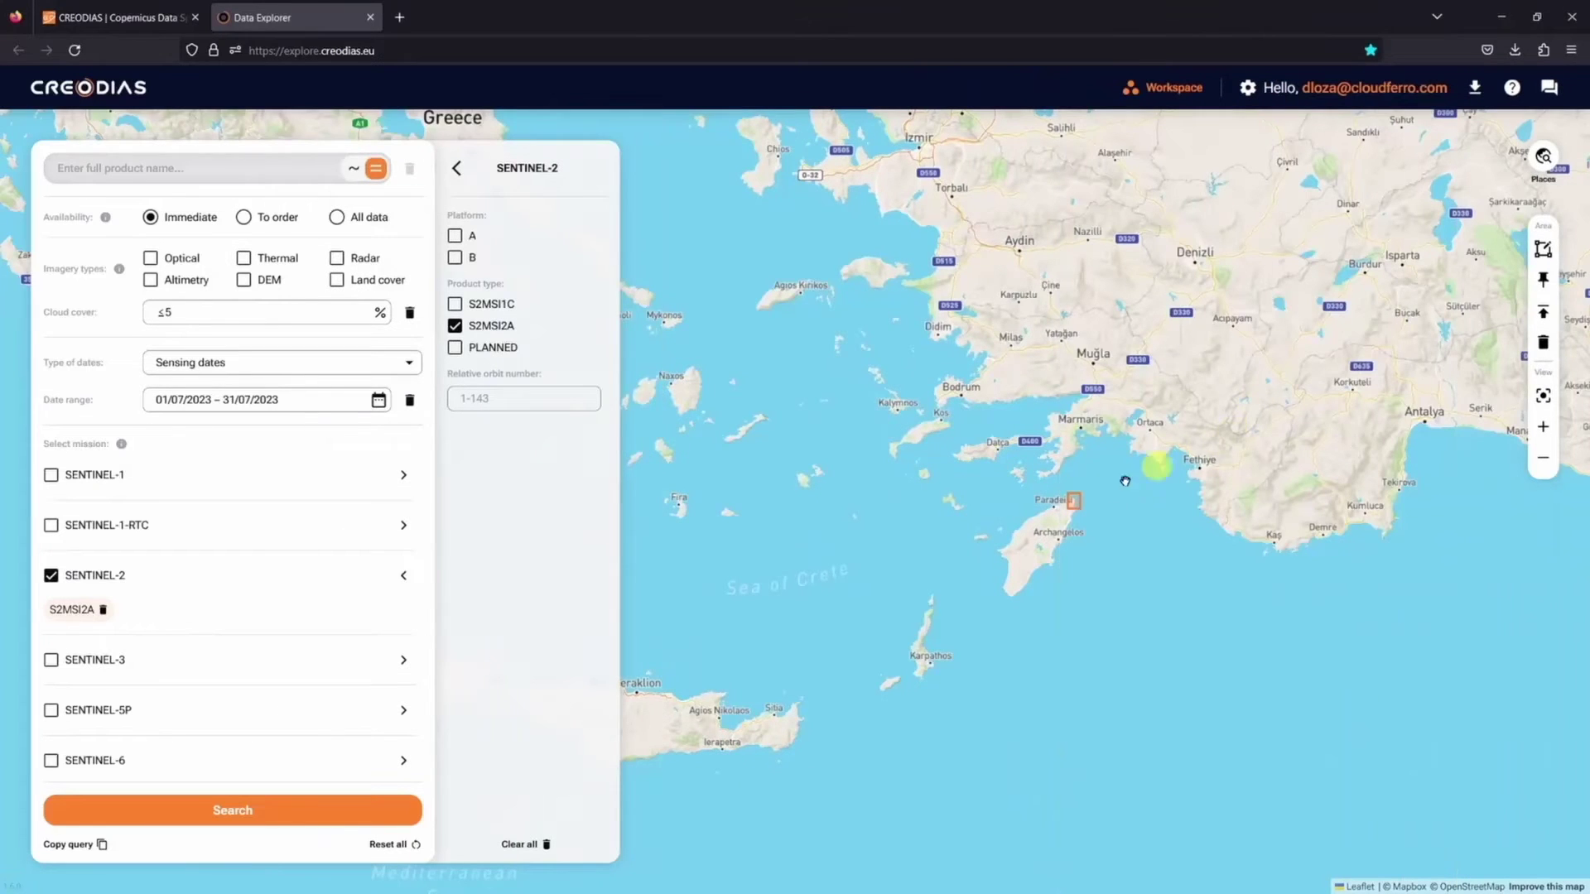
scroll(1029, 552, up, 4)
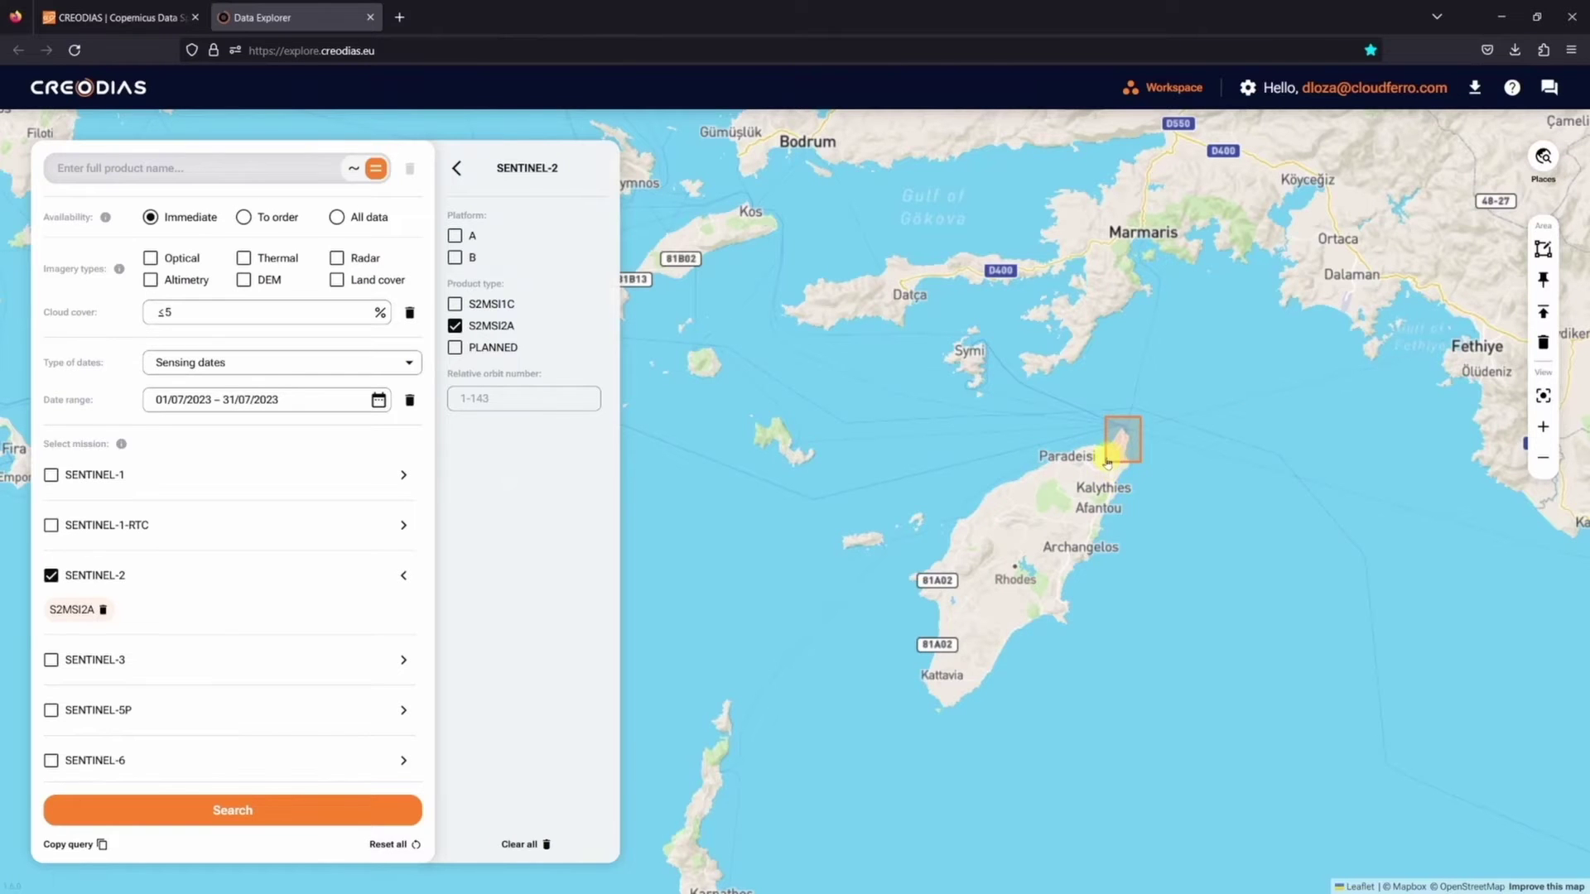
Drag the area box's vertices to enclose the whole island of Rhodes
click(1120, 455)
scroll(1104, 478, down, 1)
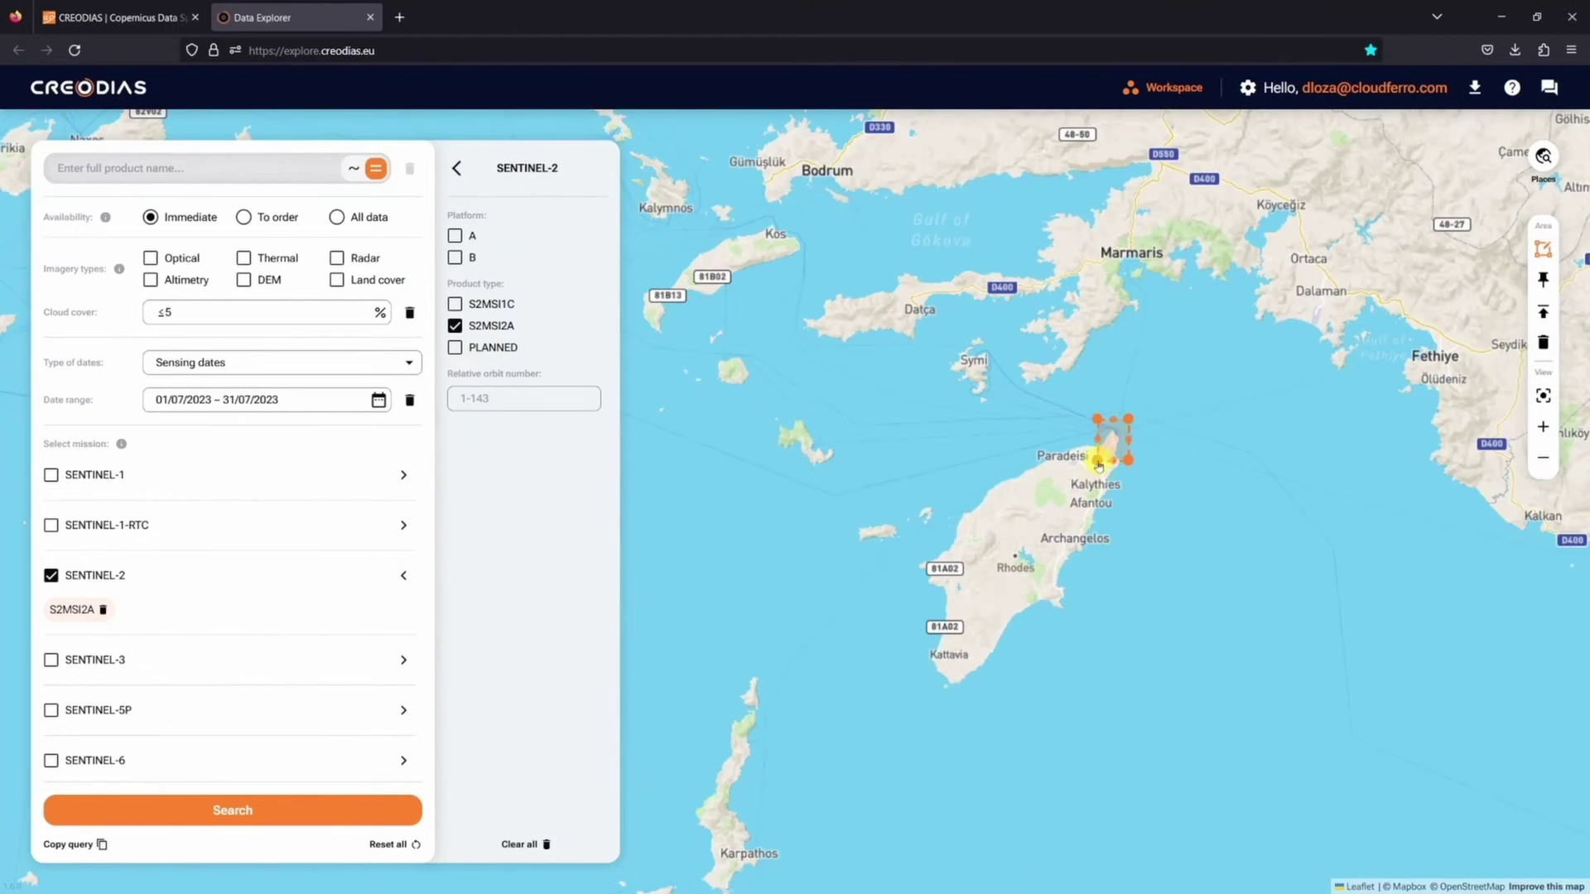
drag(1099, 460, 919, 660)
drag(1128, 459, 1066, 594)
drag(1097, 419, 973, 510)
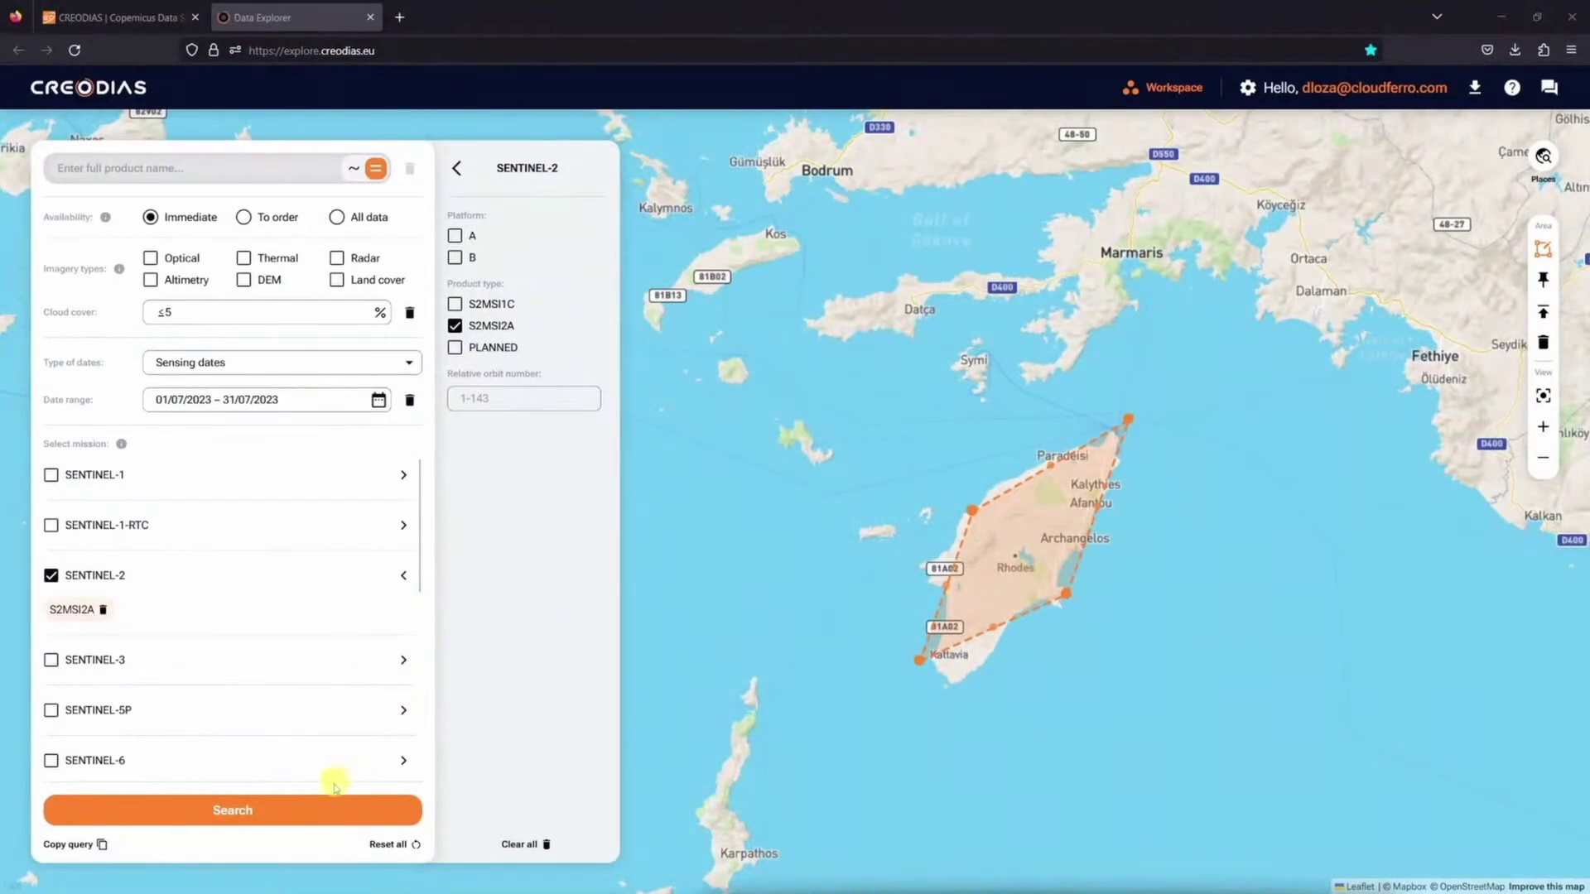
Run the search and download the 23 July 2023 S2B product with 0.01% cloud cover
click(179, 810)
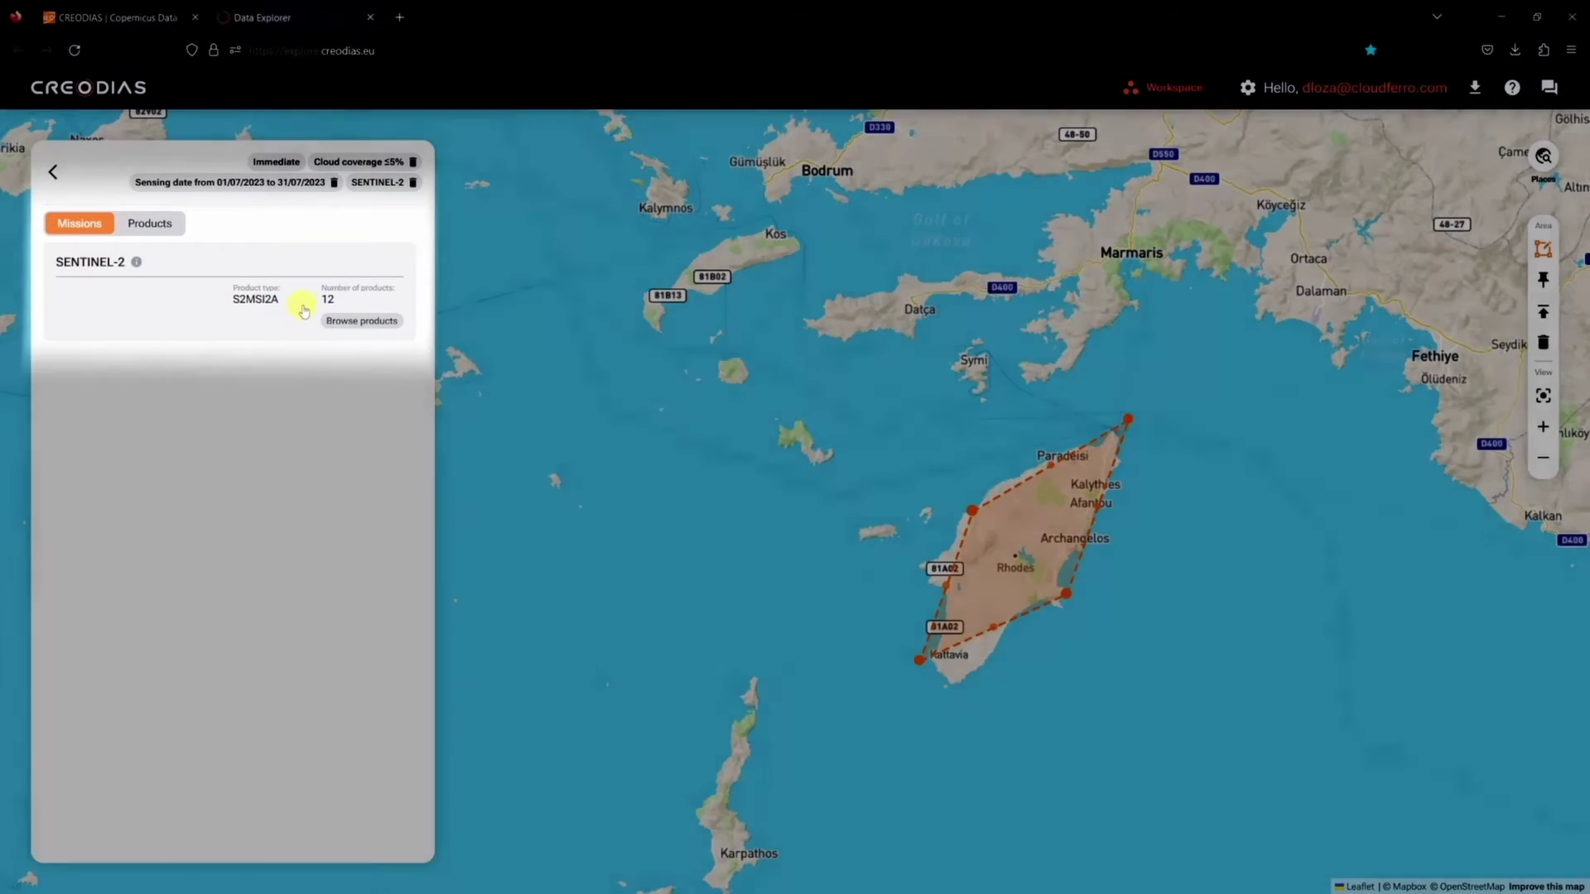
click(356, 321)
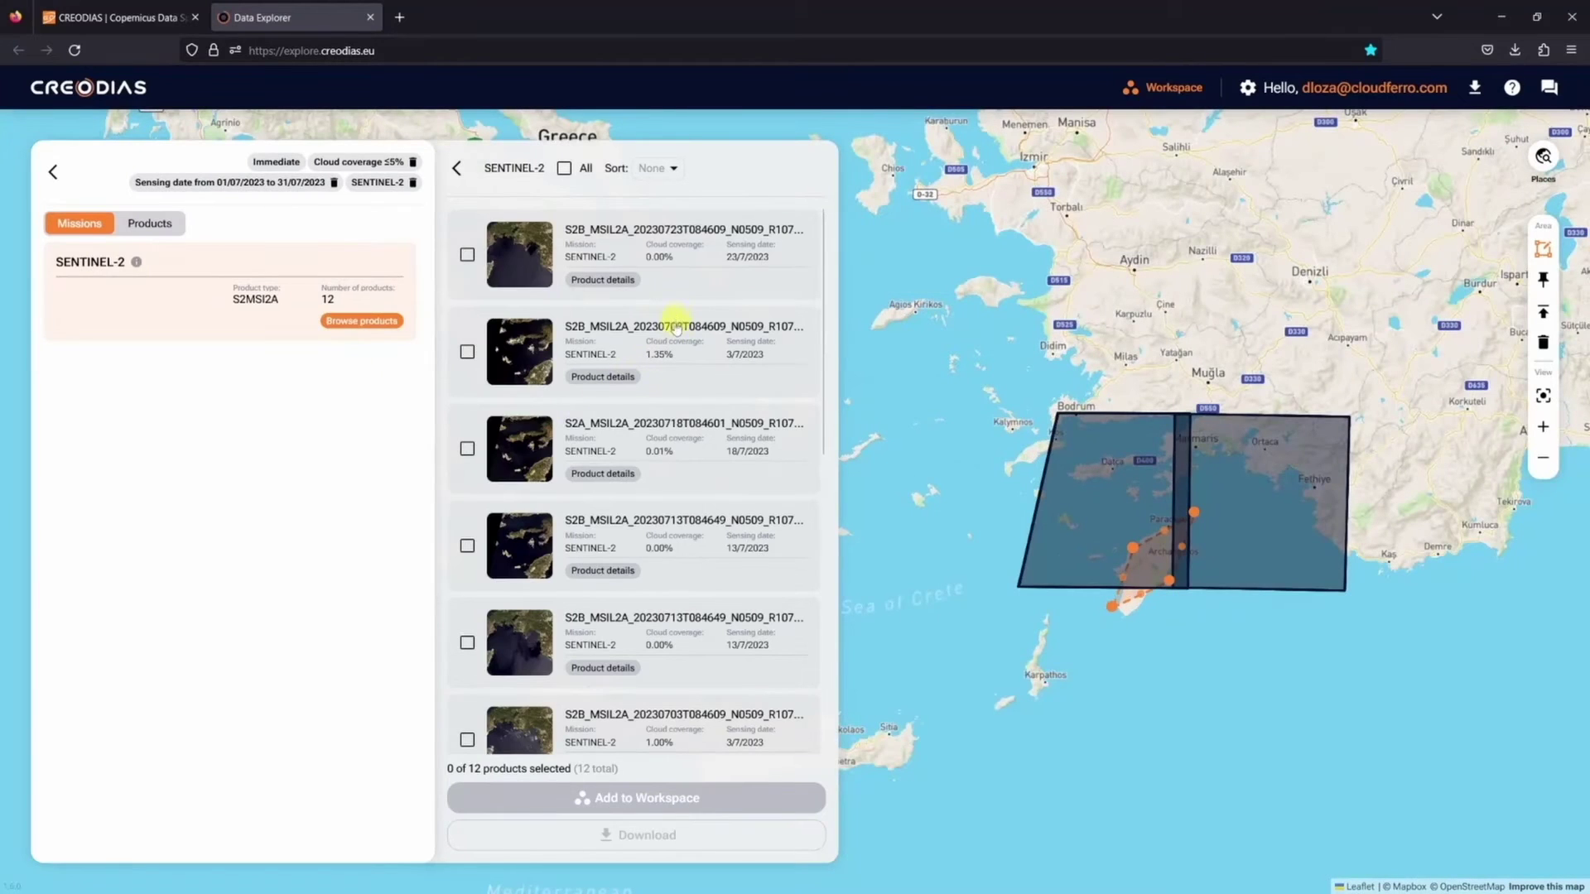
scroll(681, 332, down, 4)
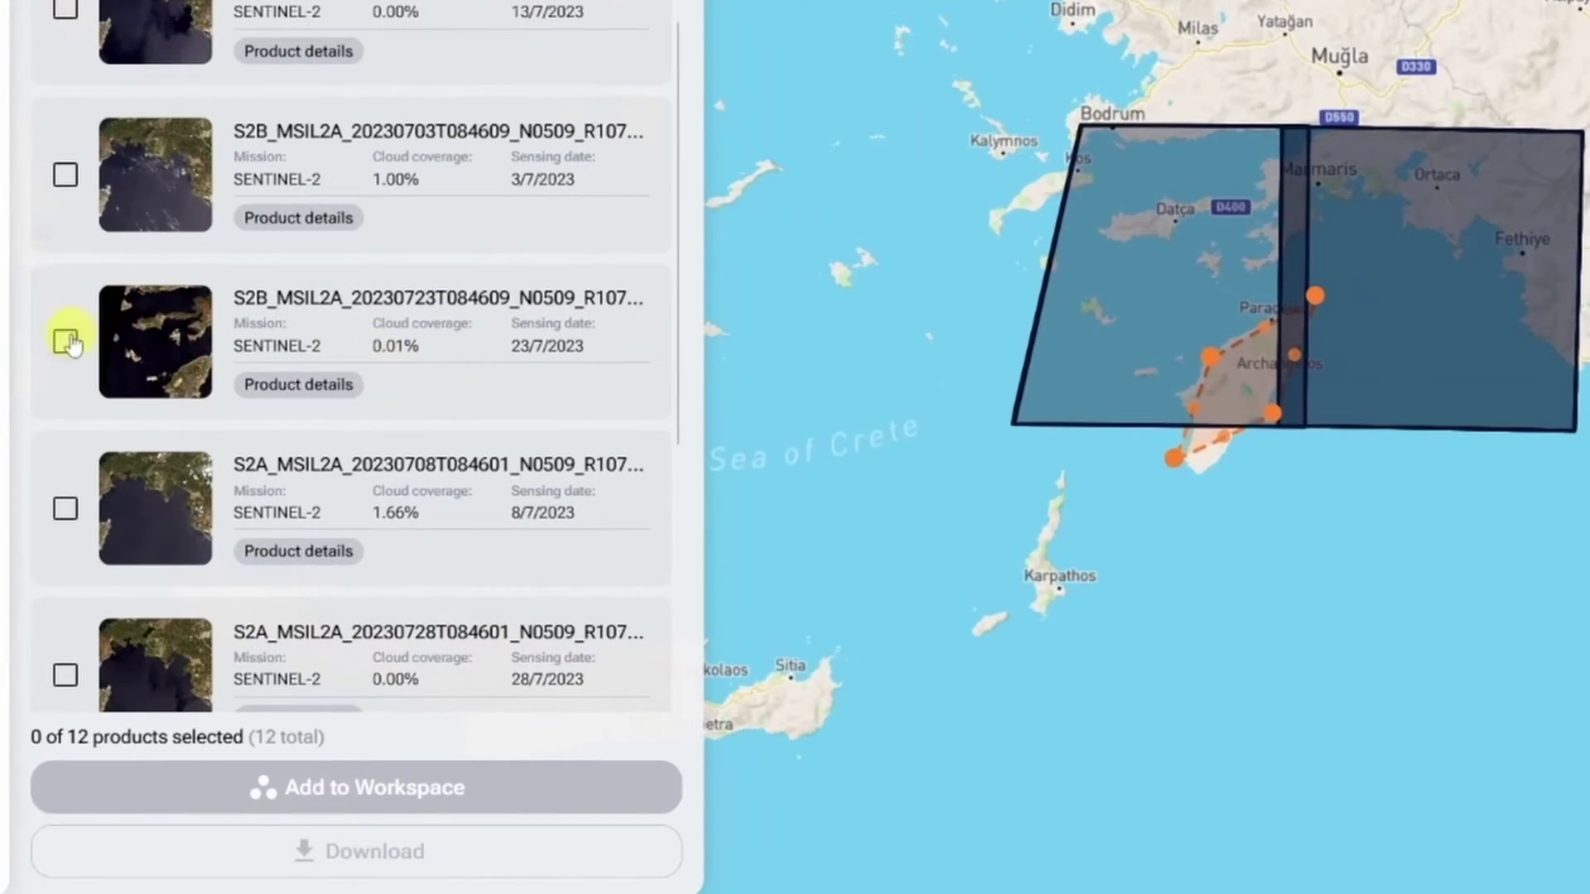
click(94, 343)
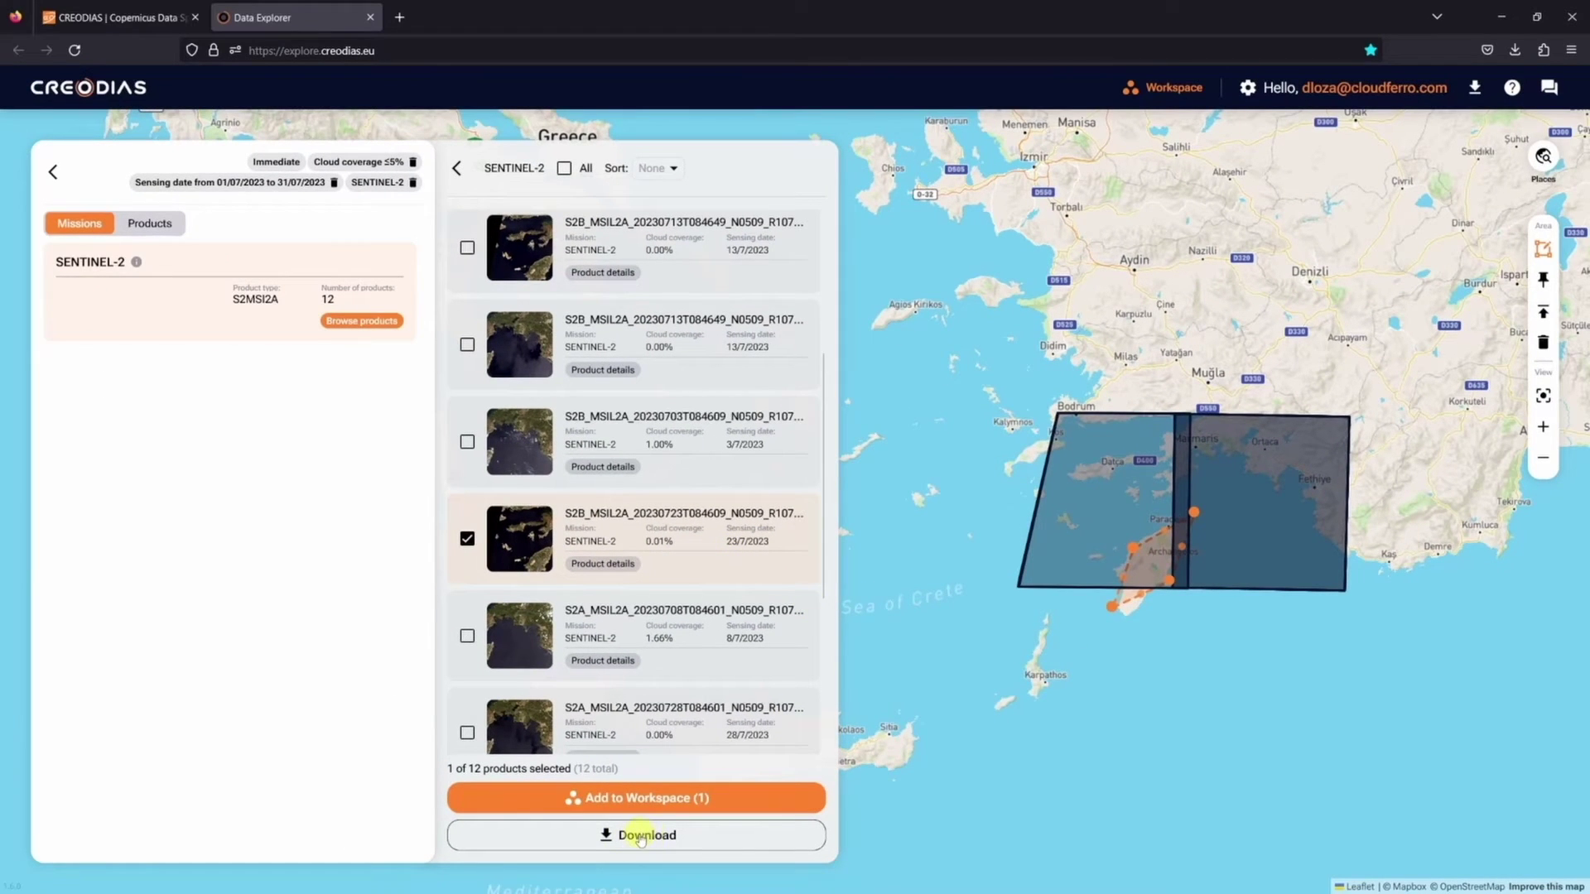
click(640, 837)
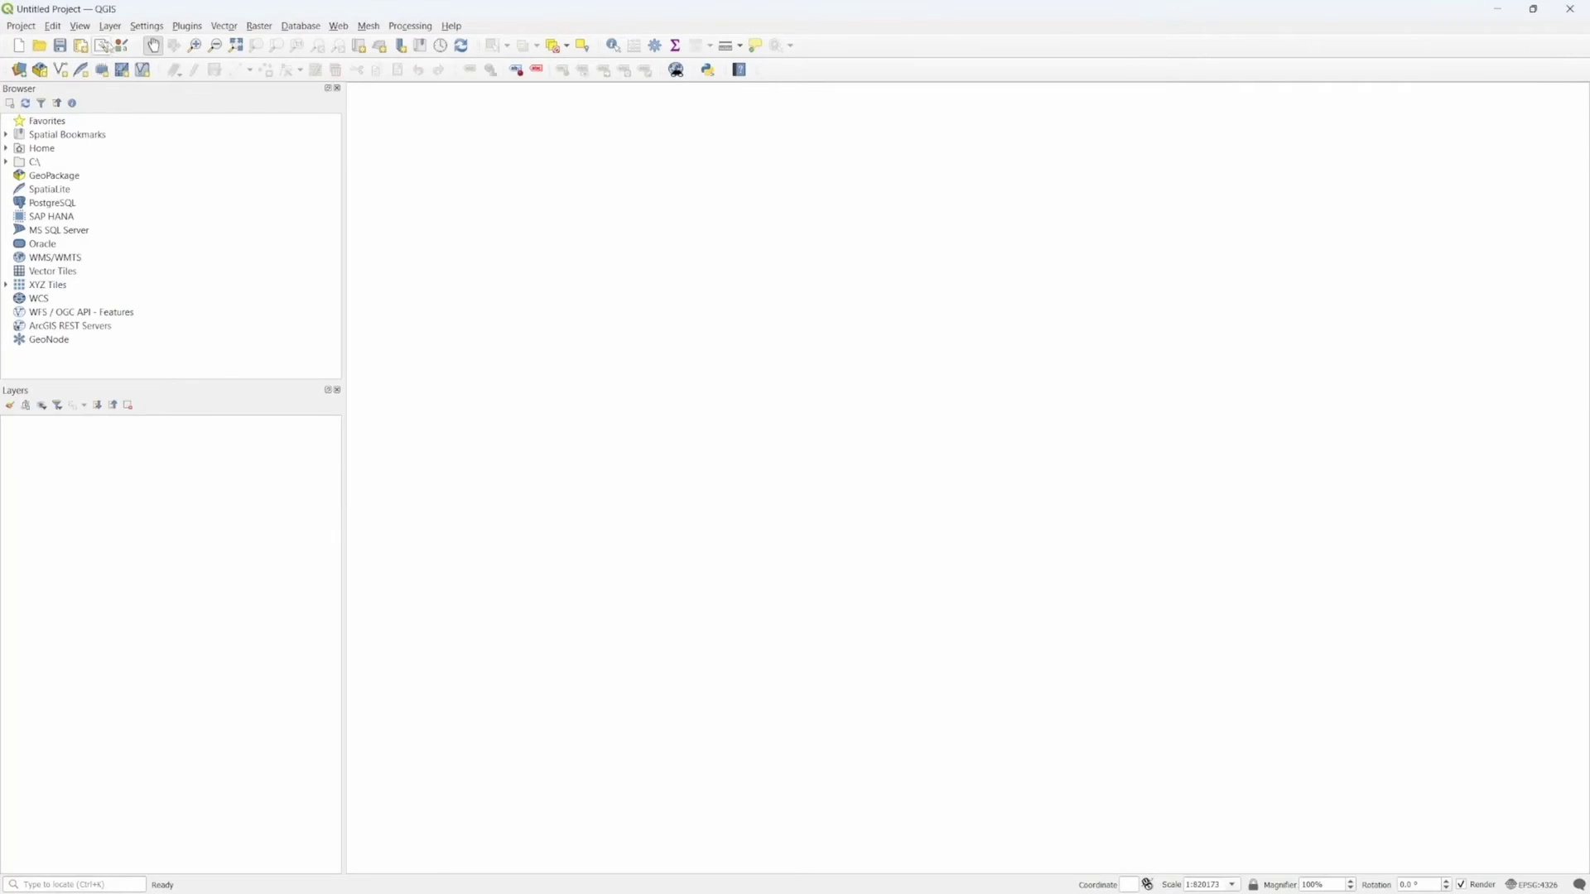
In Add Raster Layer, browse to the product's SAFE/GRANULE/L2A/IMG_DATA/R10m folder
click(350, 89)
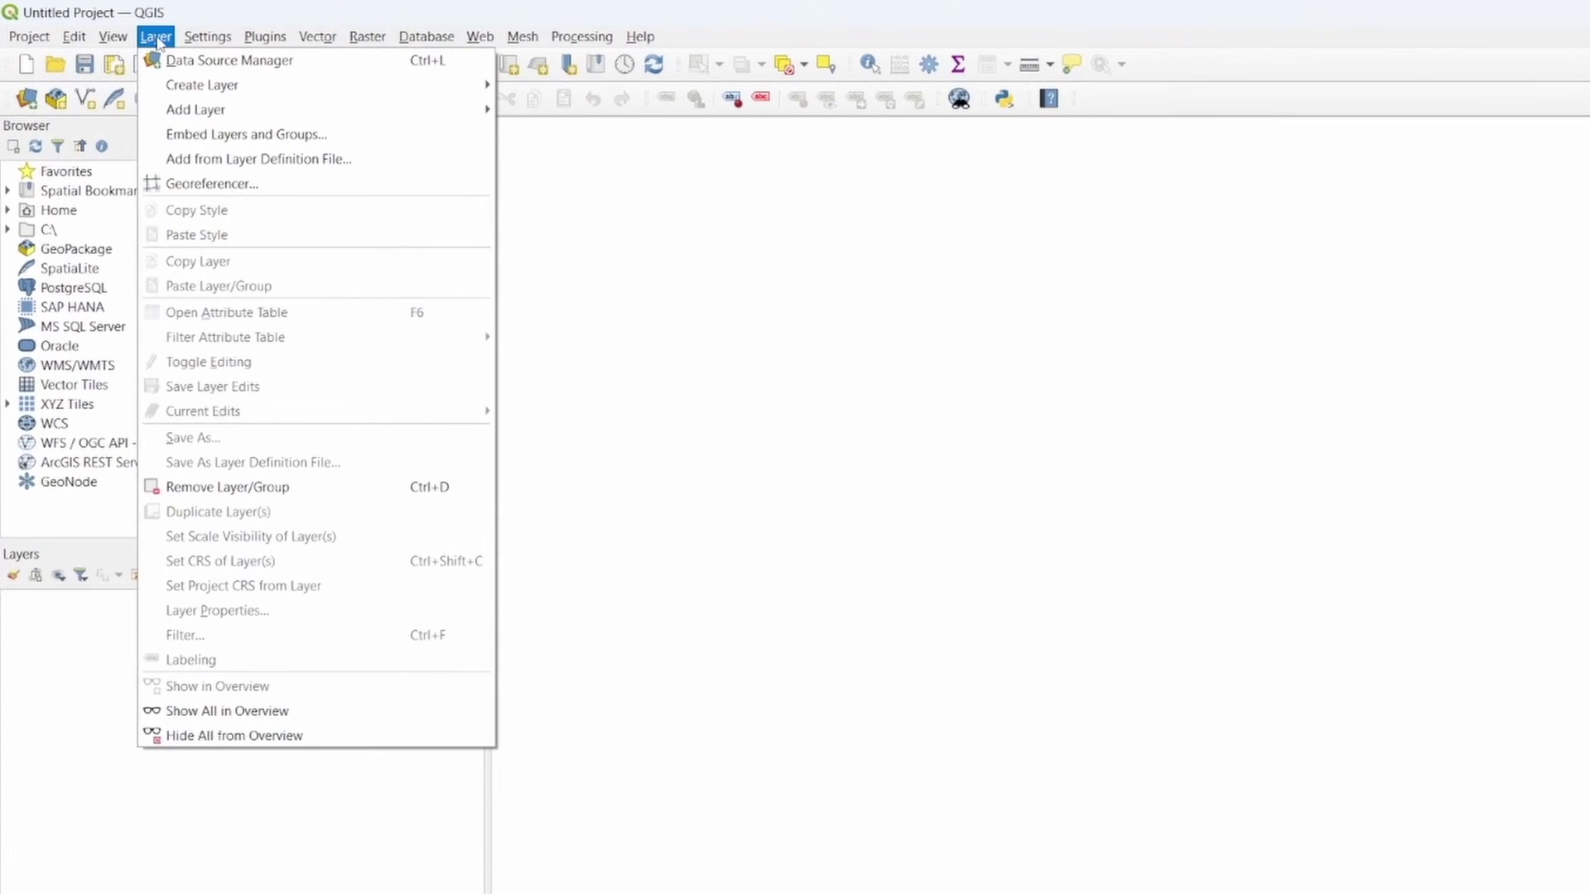
mouse_move(249, 110)
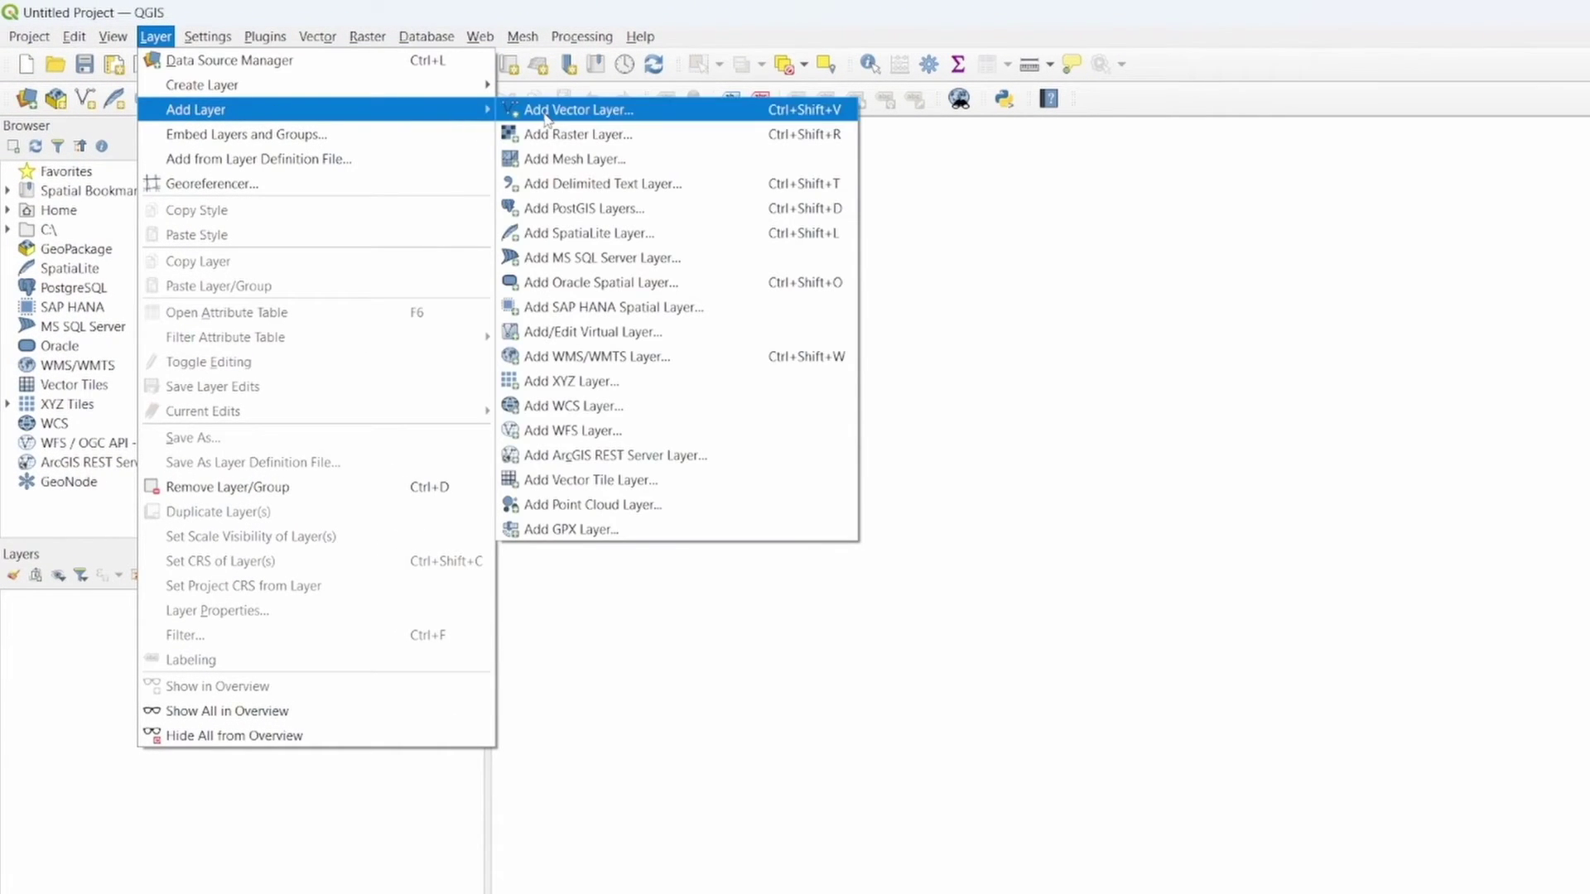
click(578, 134)
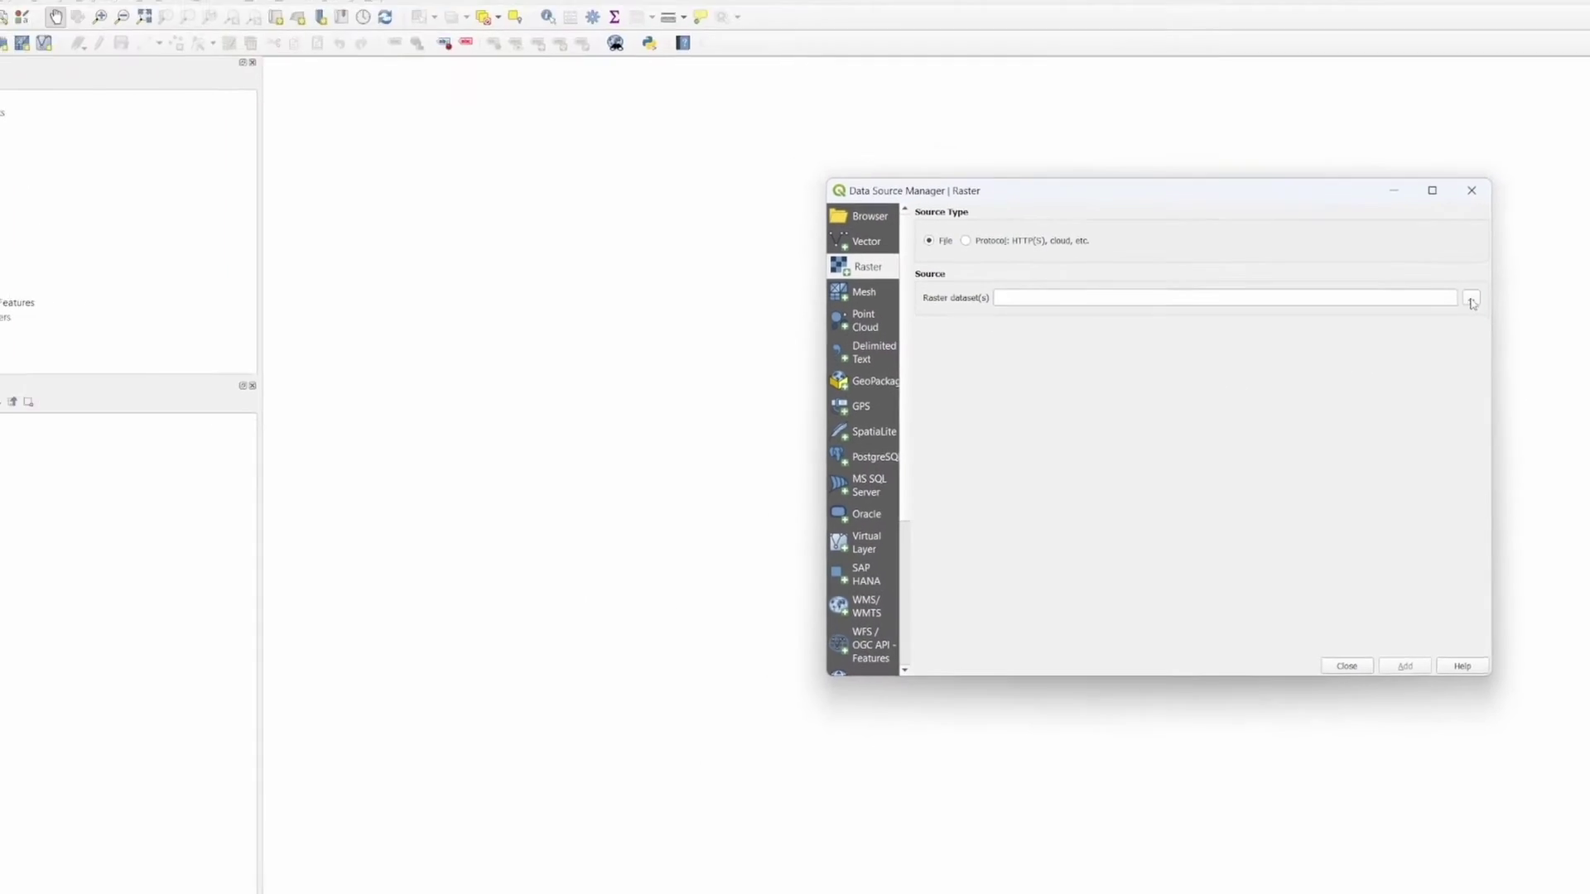
click(1471, 301)
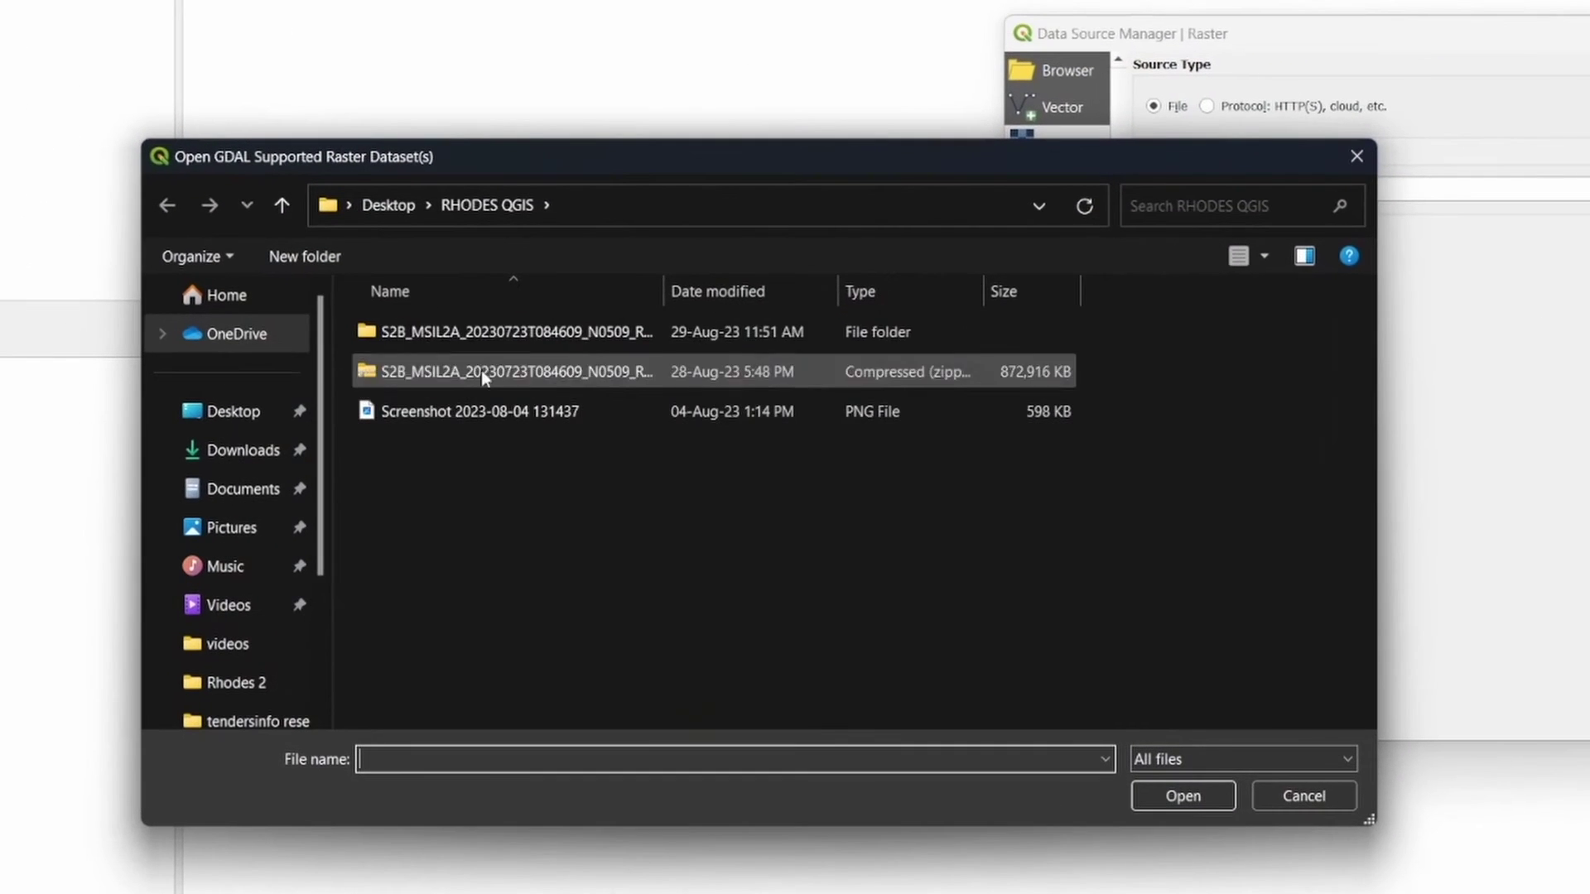
double_click(442, 331)
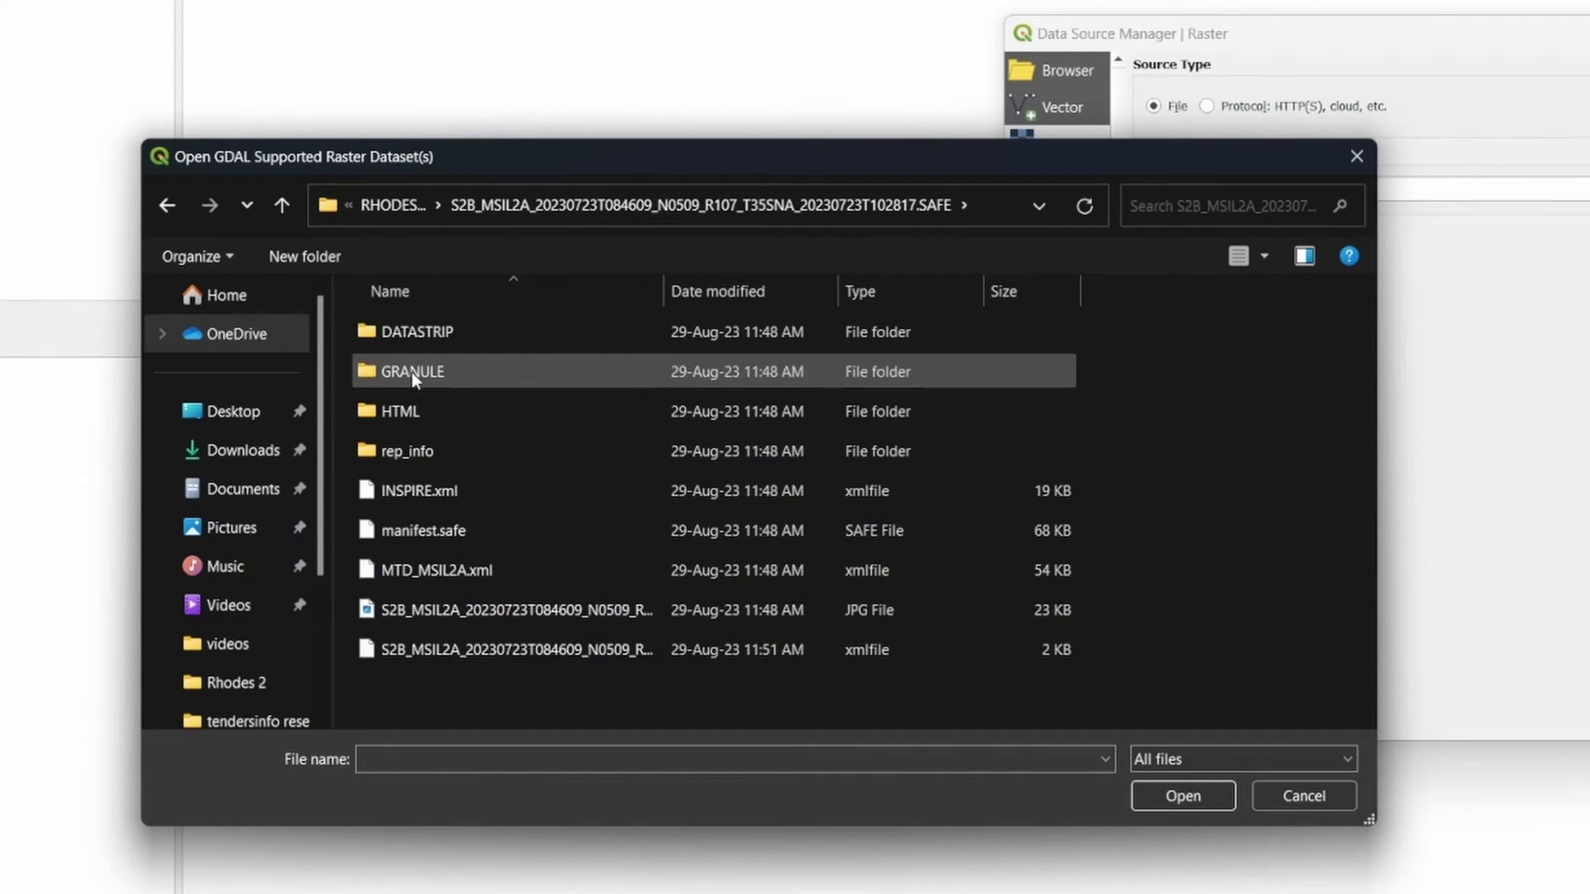
double_click(417, 376)
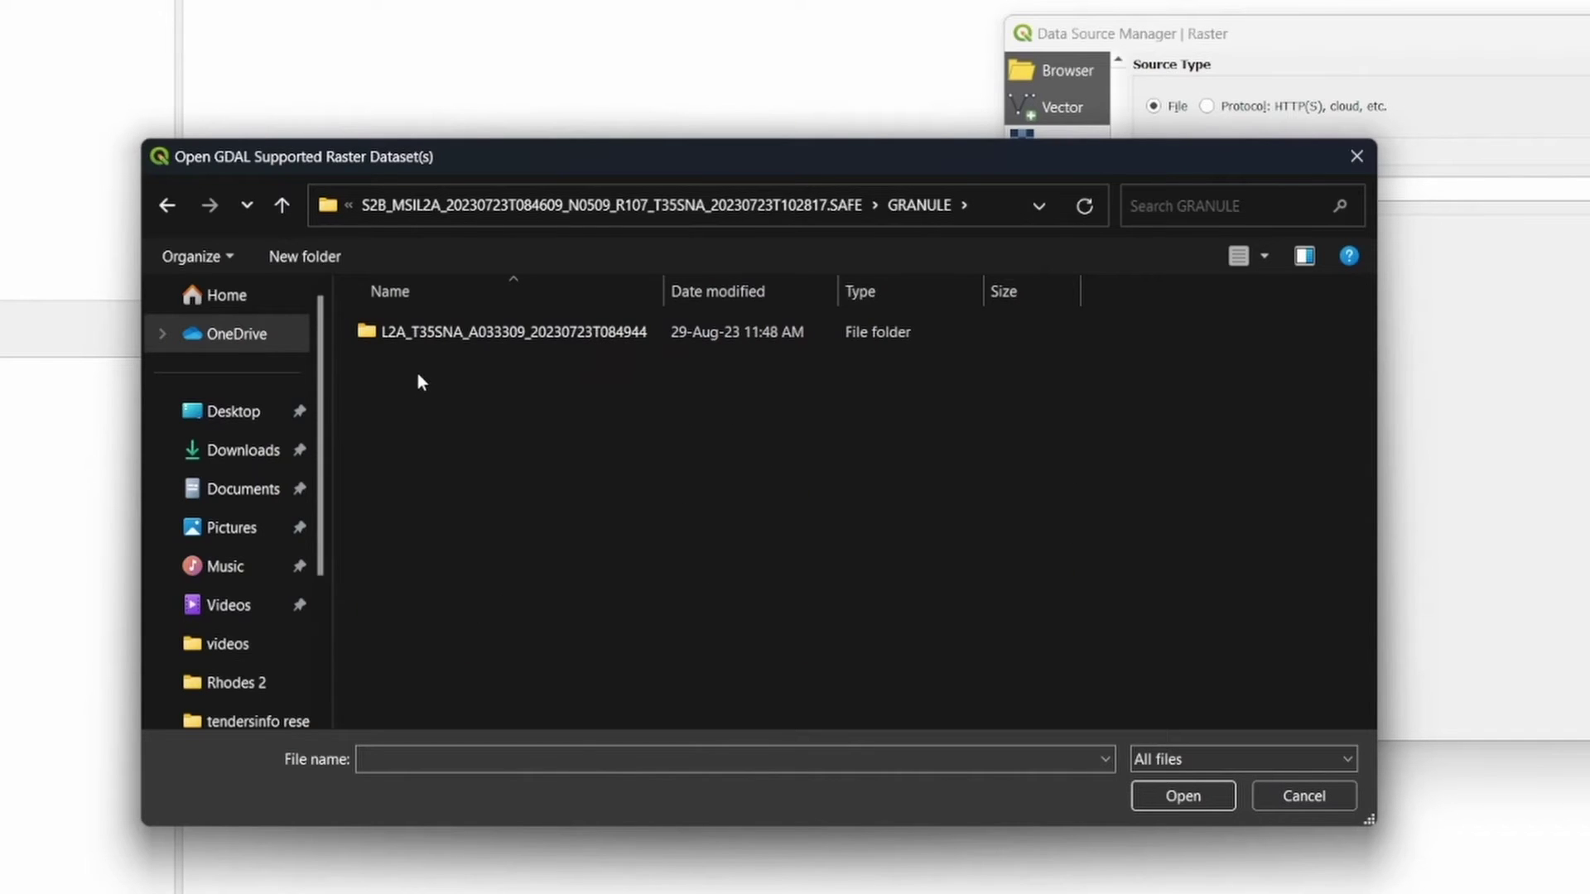
double_click(428, 333)
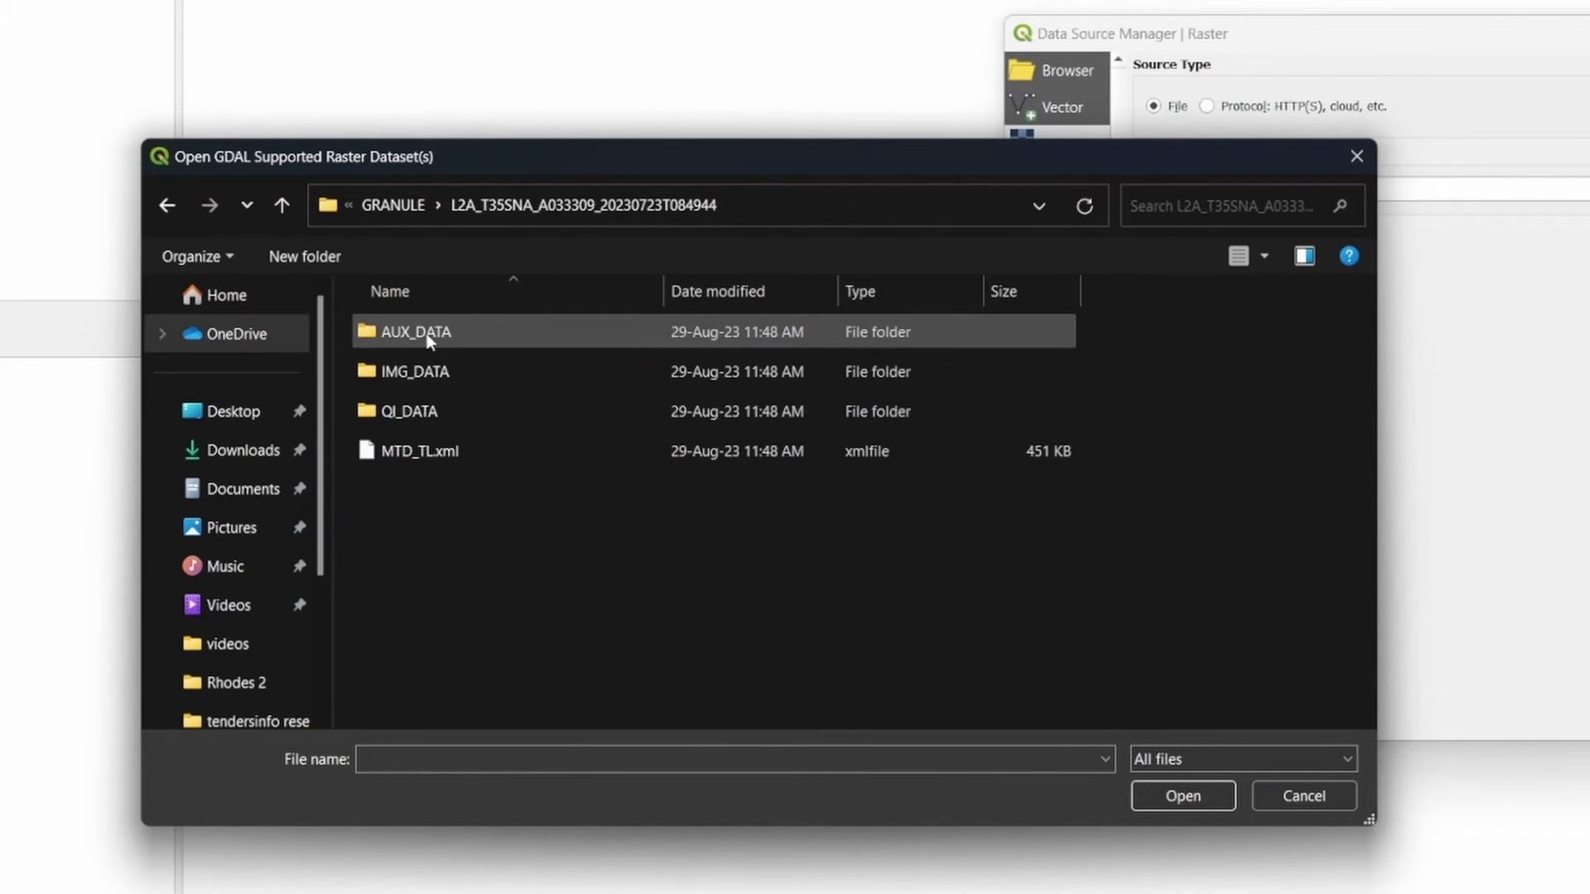
double_click(430, 375)
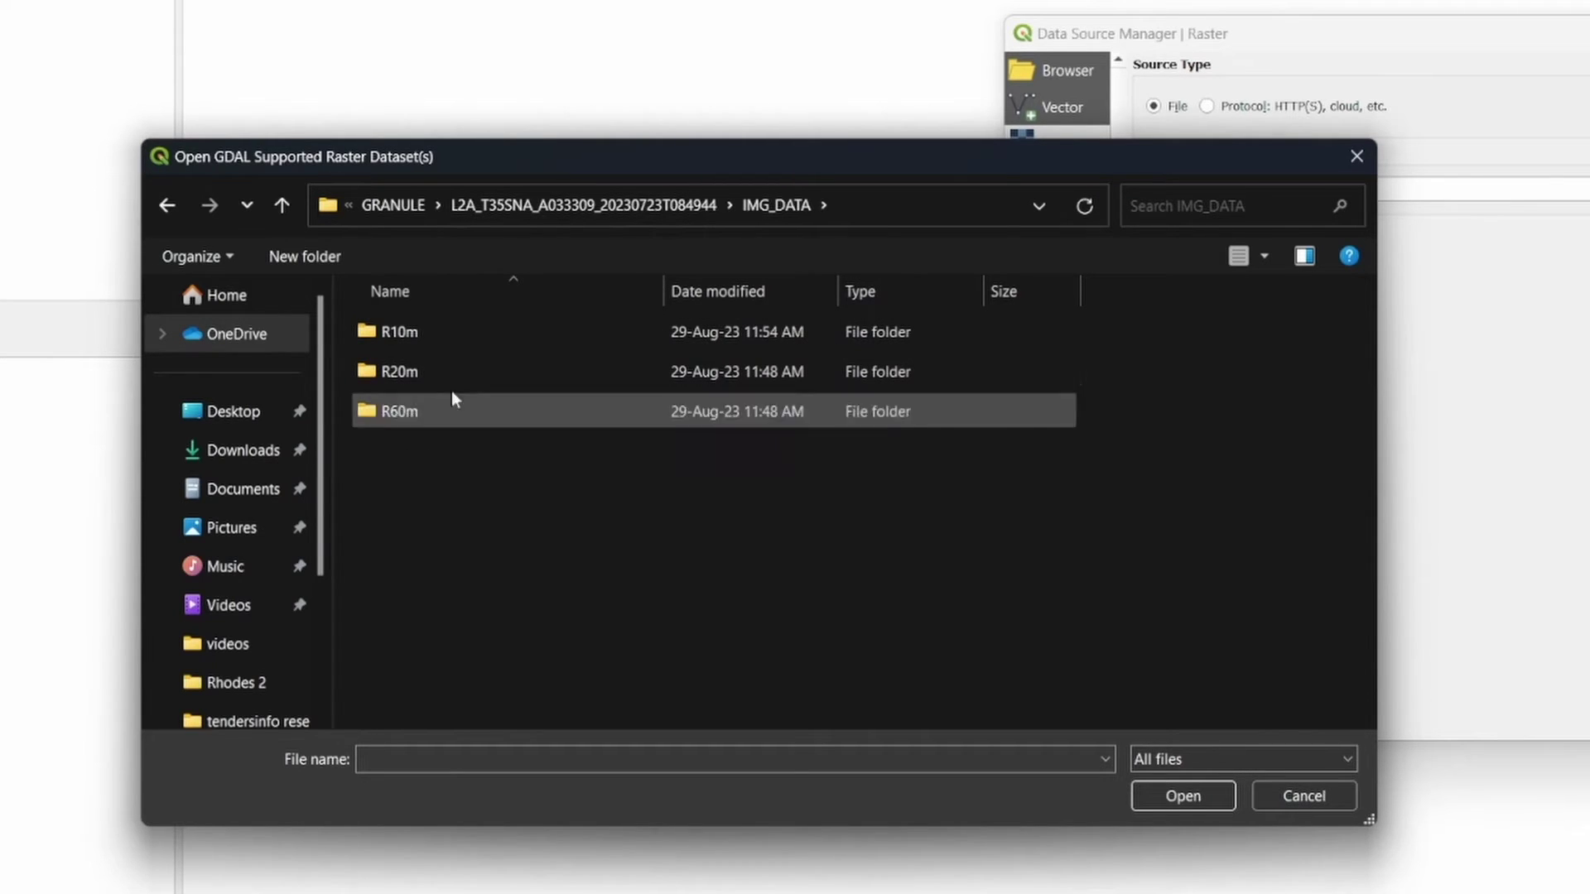
double_click(399, 332)
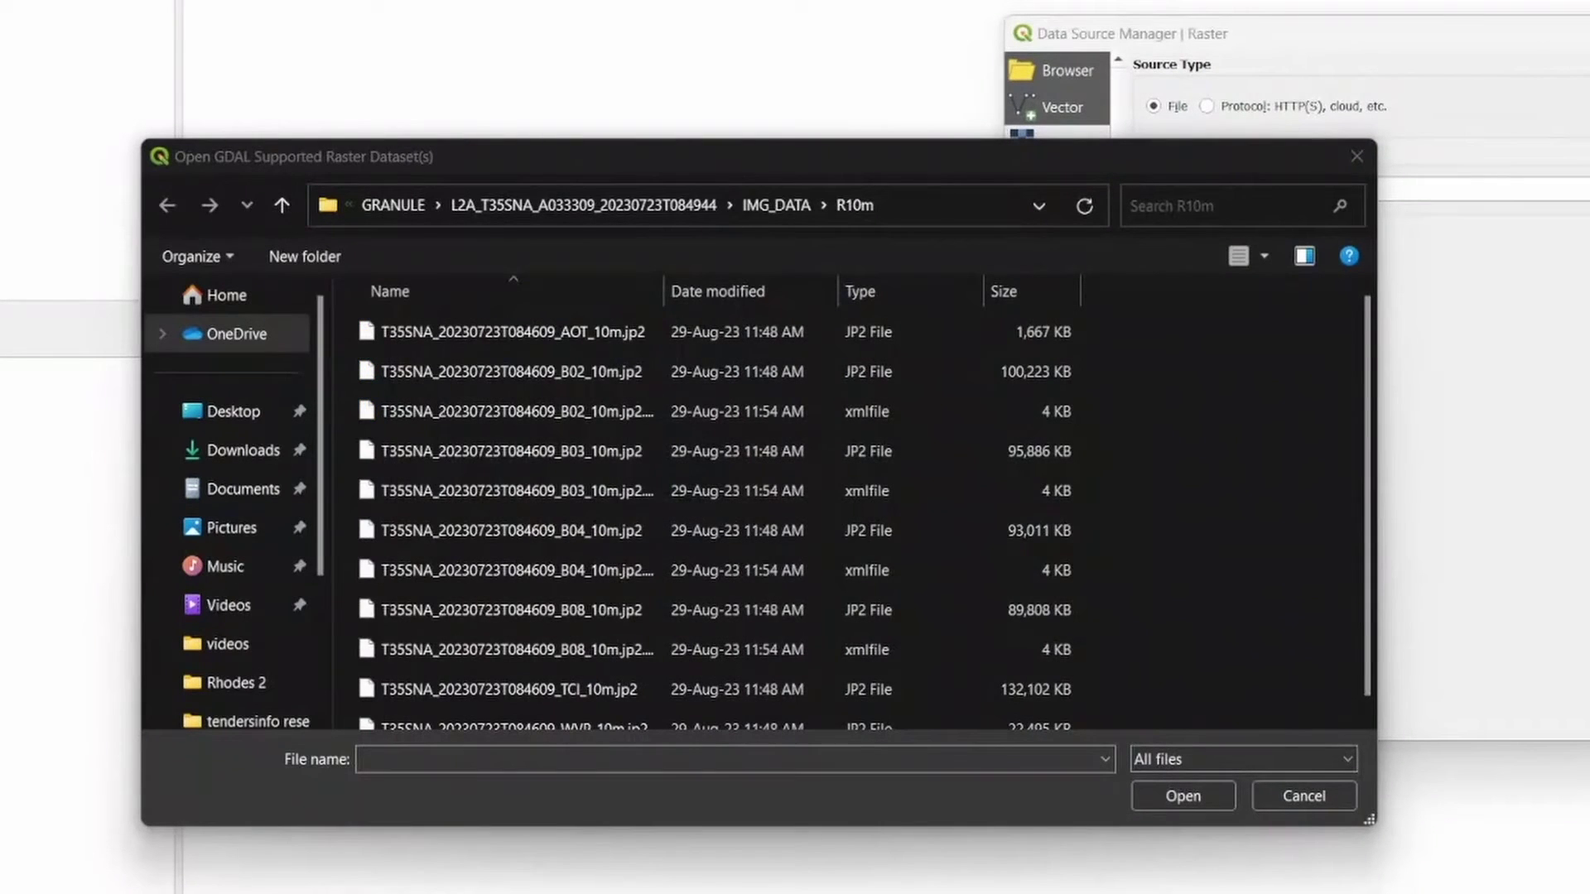
Select the B02, B03, B04 and B08 band files as the raster dataset
click(565, 378)
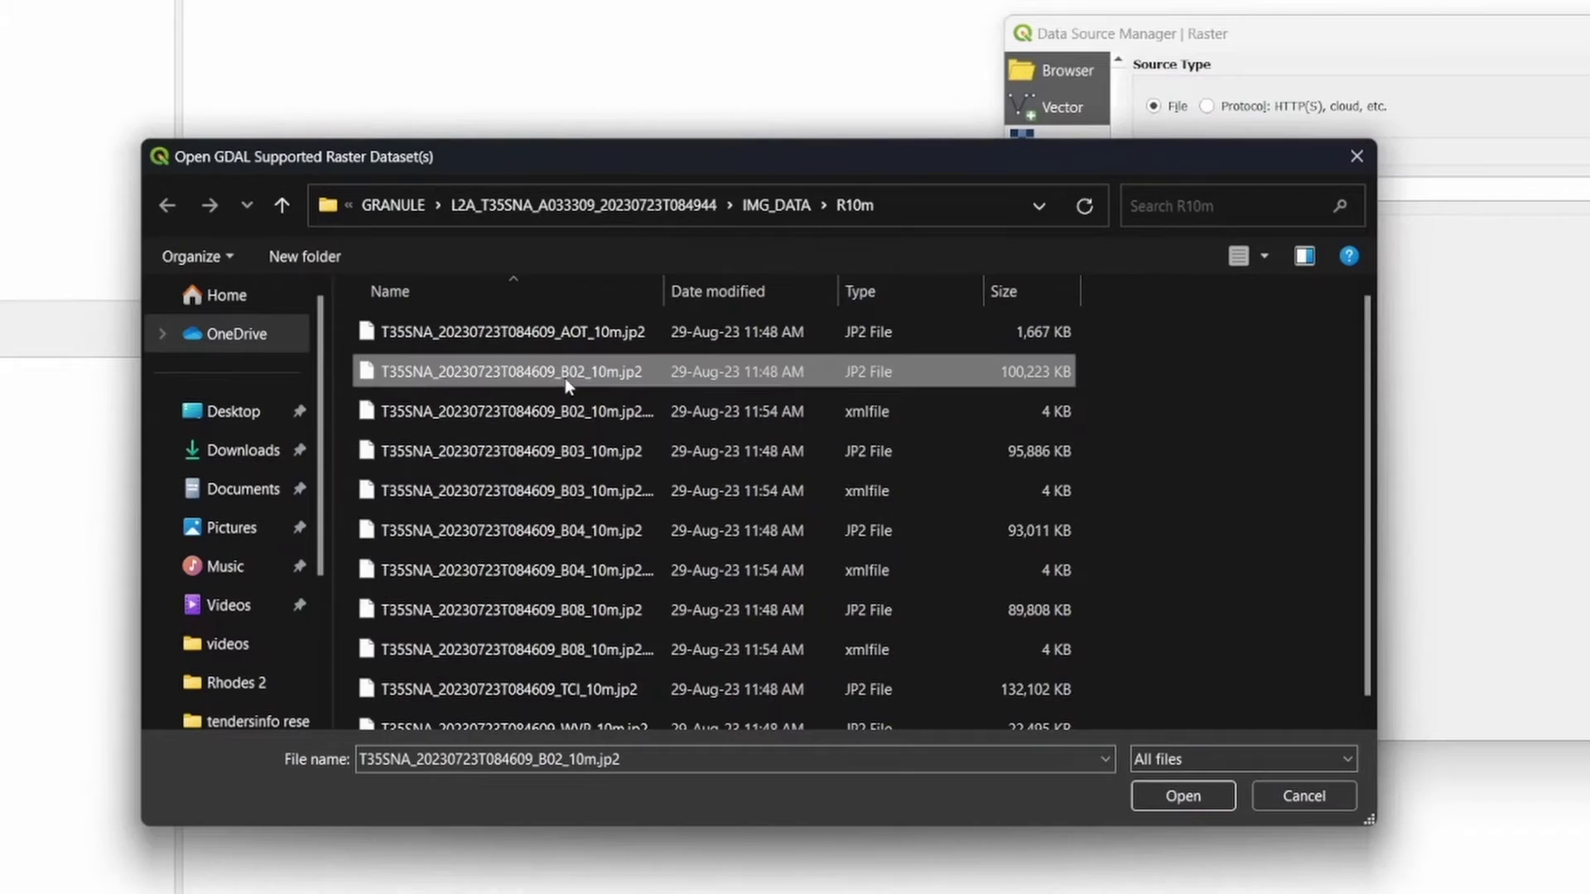
ctrl+click(568, 451)
ctrl+click(573, 538)
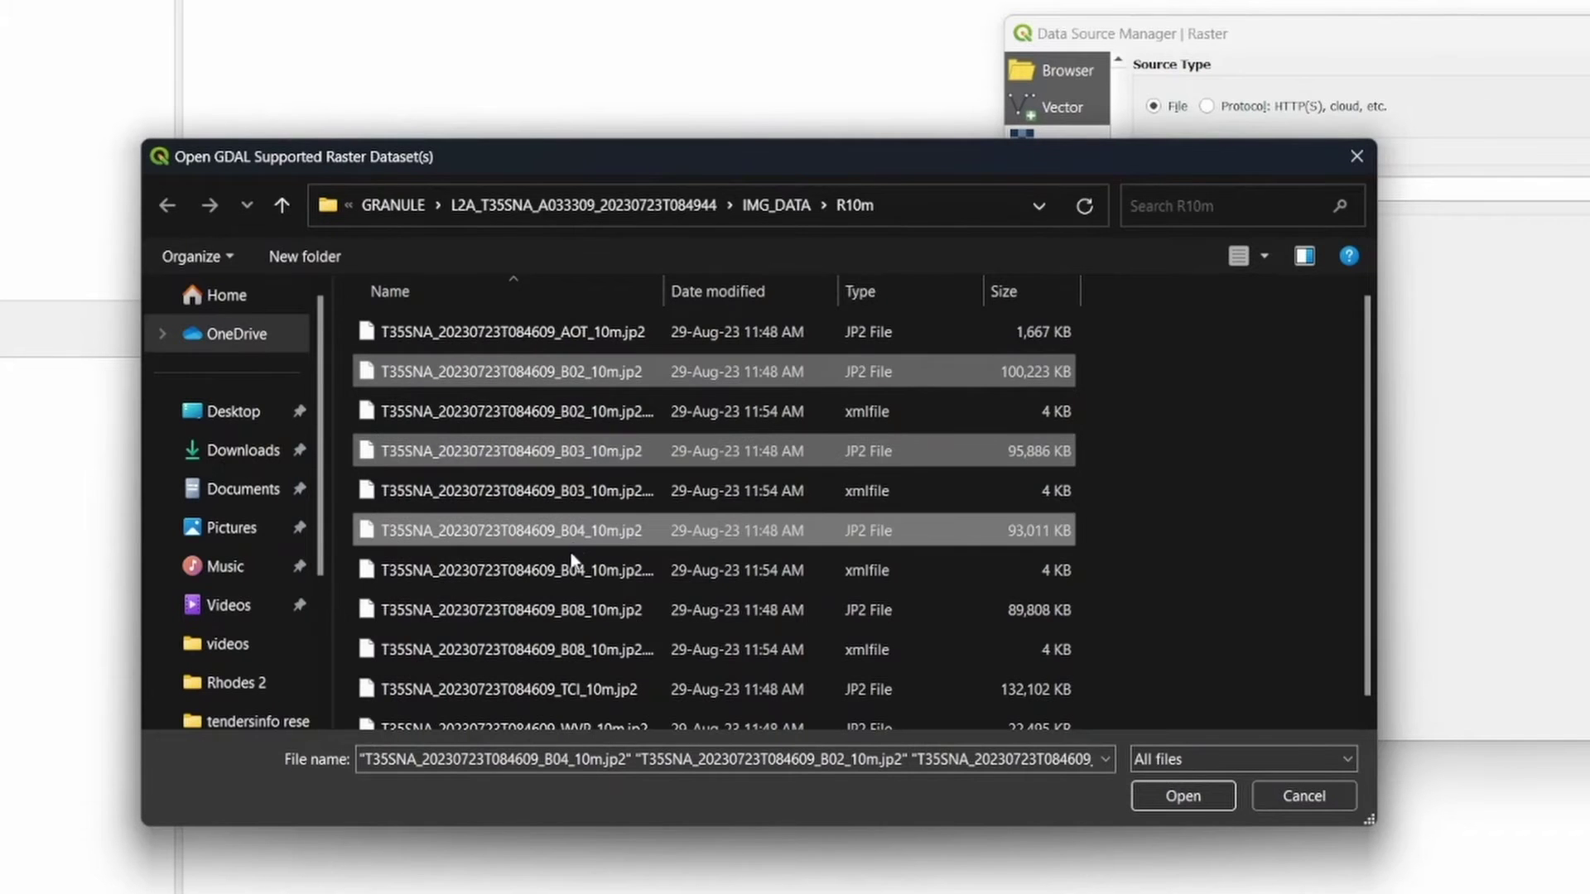
ctrl+click(570, 609)
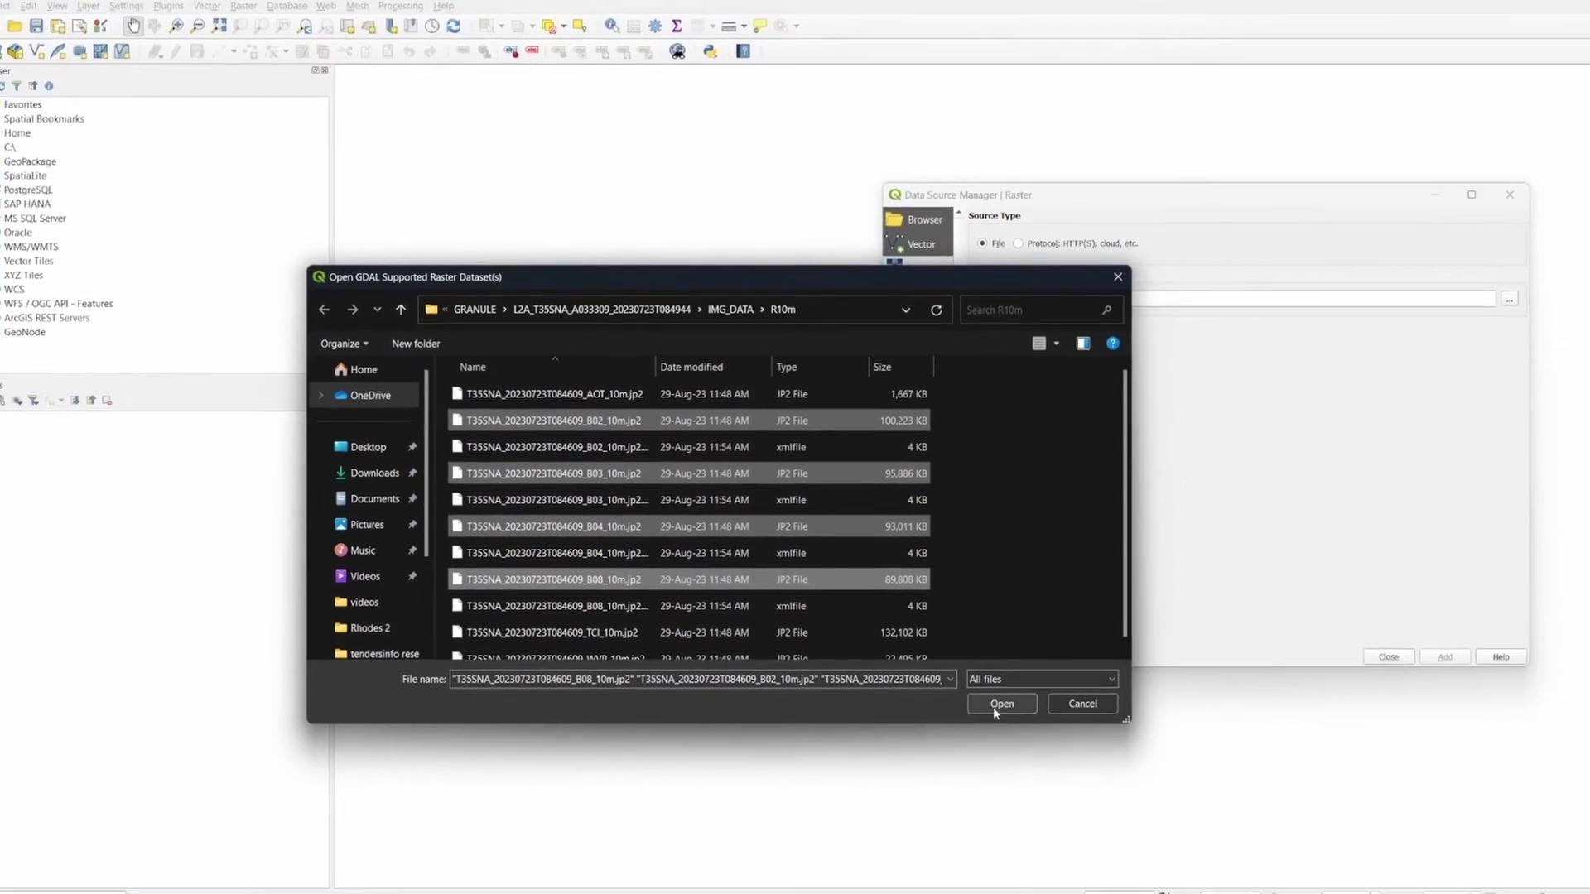
click(1053, 733)
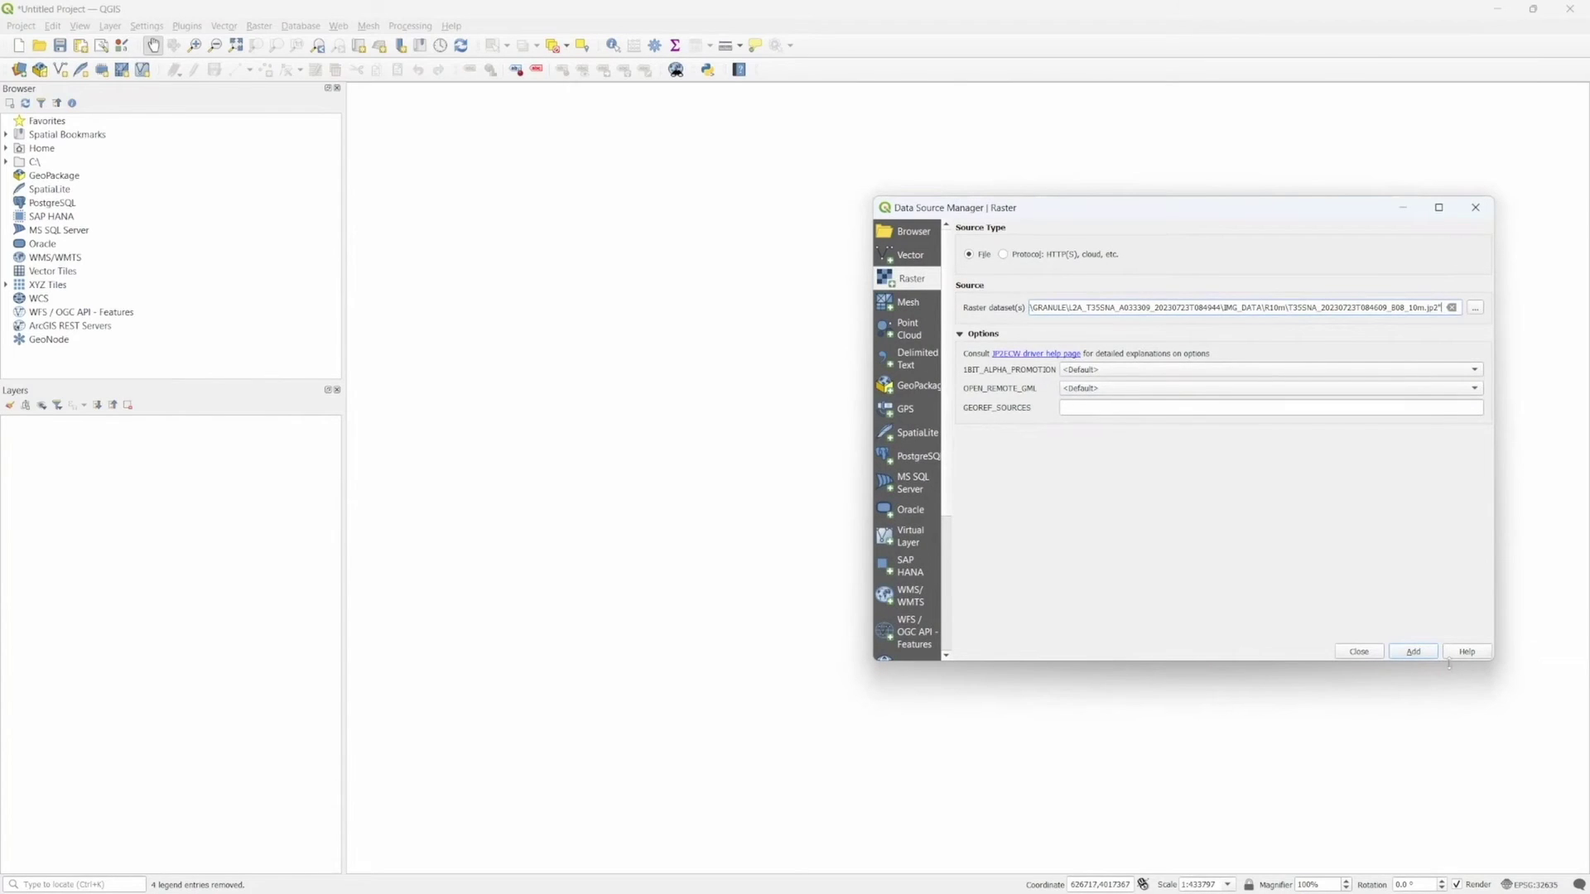
Add the B02, B03, B04 and B08 rasters as layers and collapse the B04 and B02 legends
click(1413, 653)
click(1356, 651)
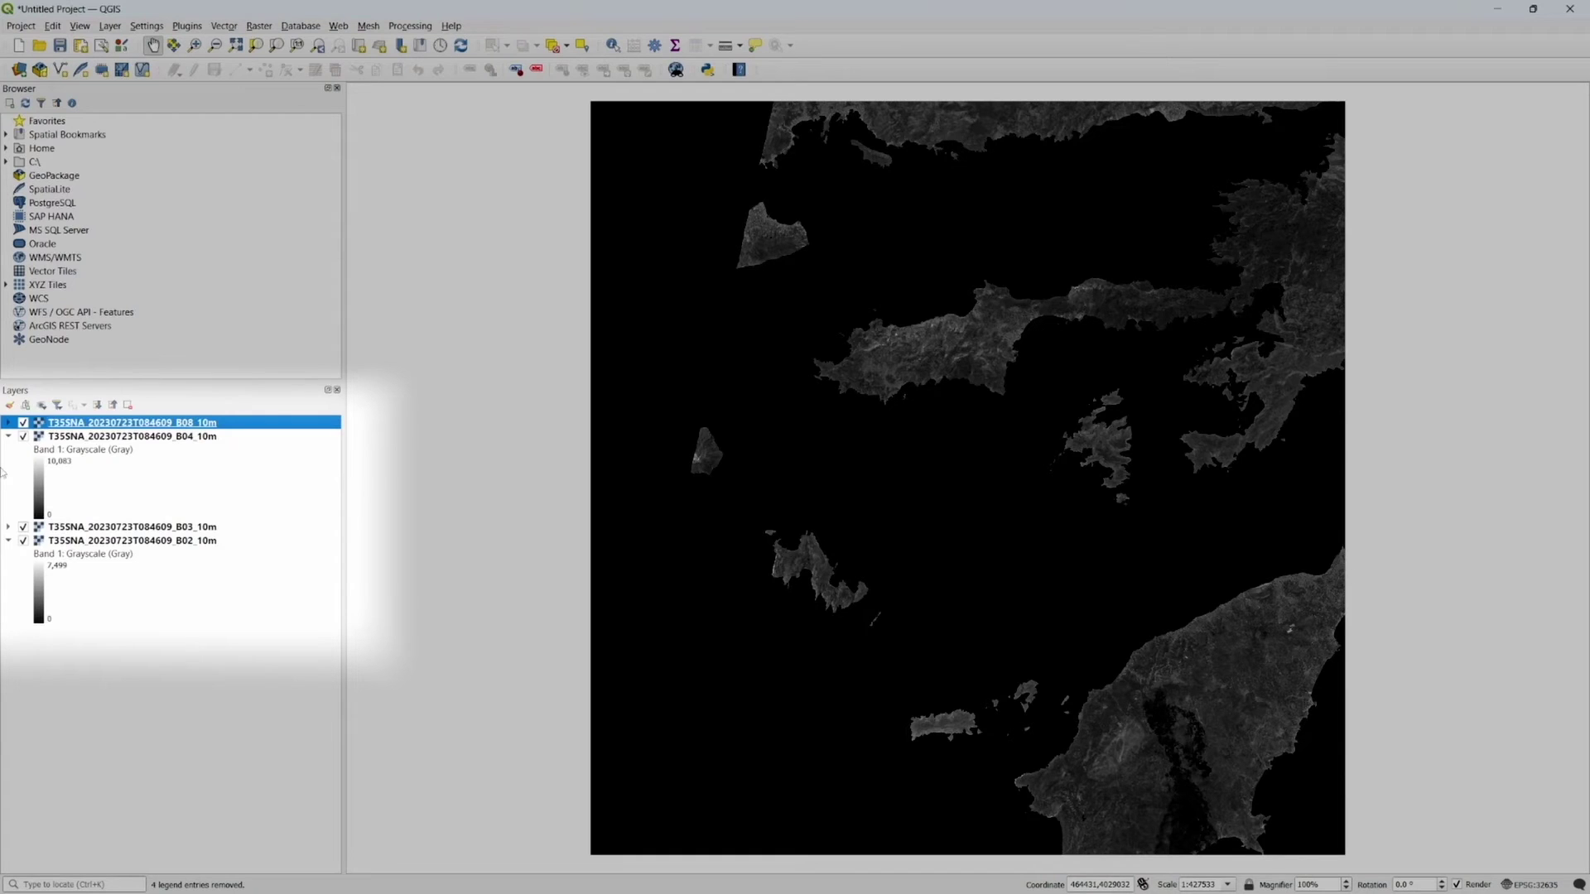
click(8, 436)
click(8, 464)
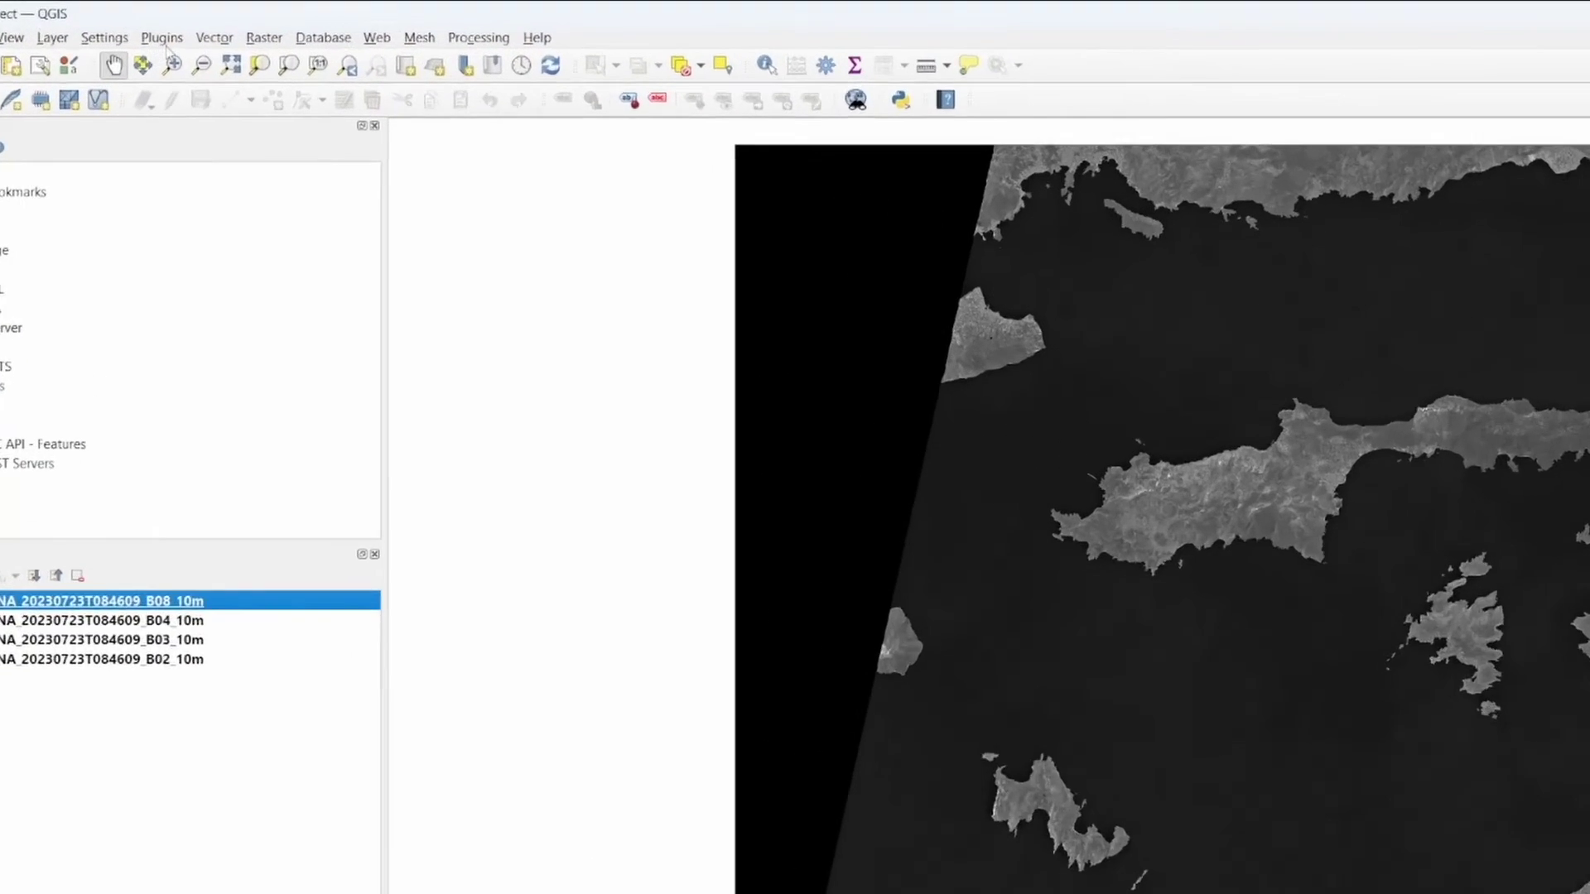
Build a virtual raster from all four band layers, each placed in a separate band
click(264, 37)
mouse_move(287, 187)
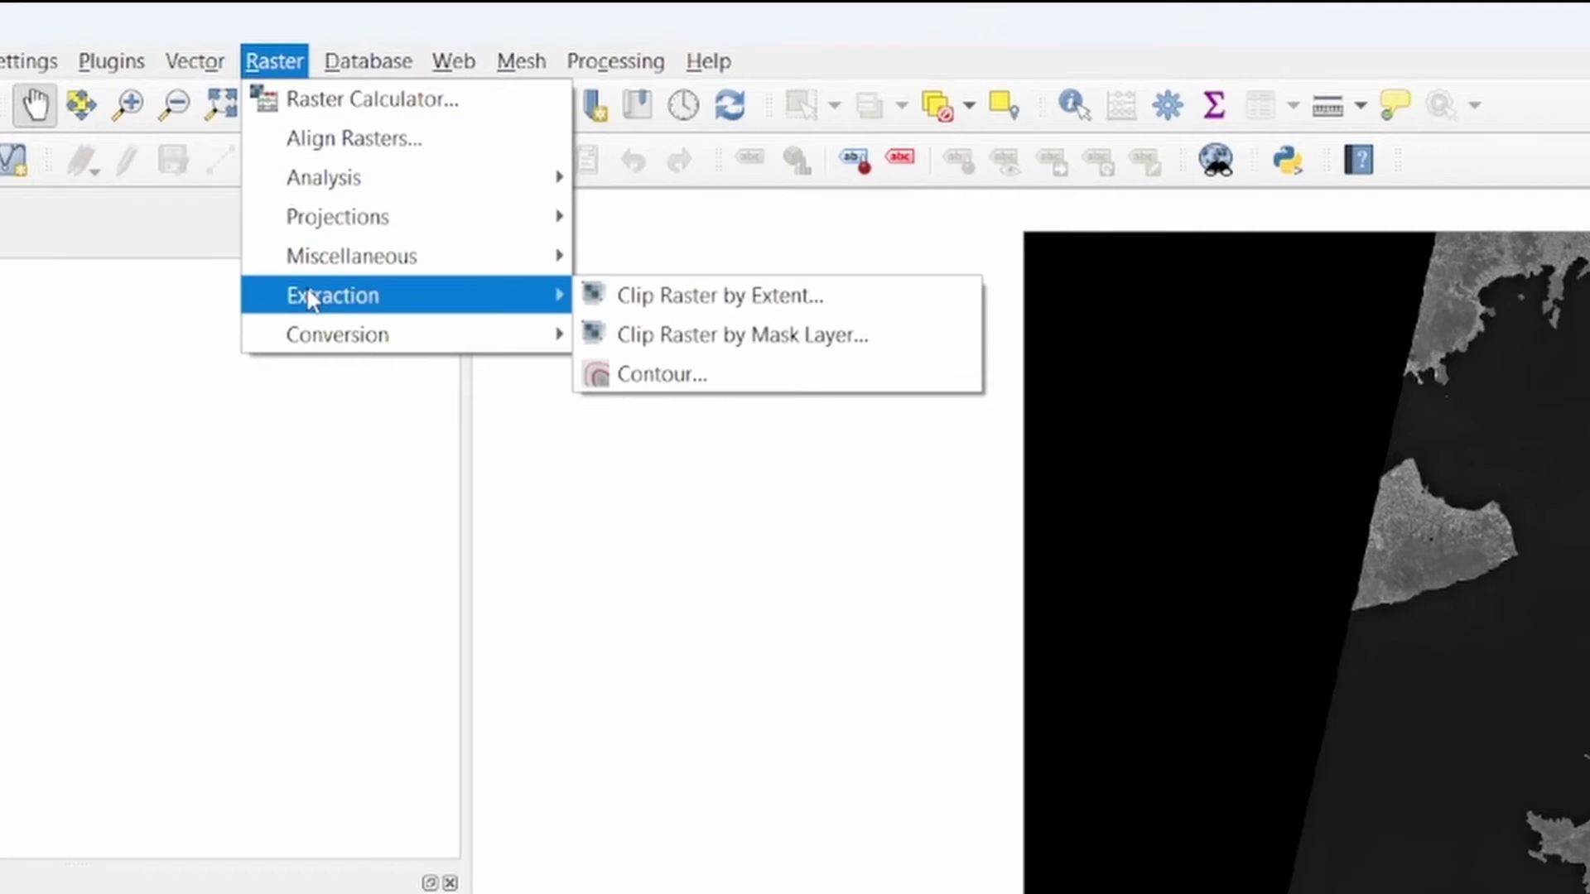
mouse_move(461, 270)
click(729, 253)
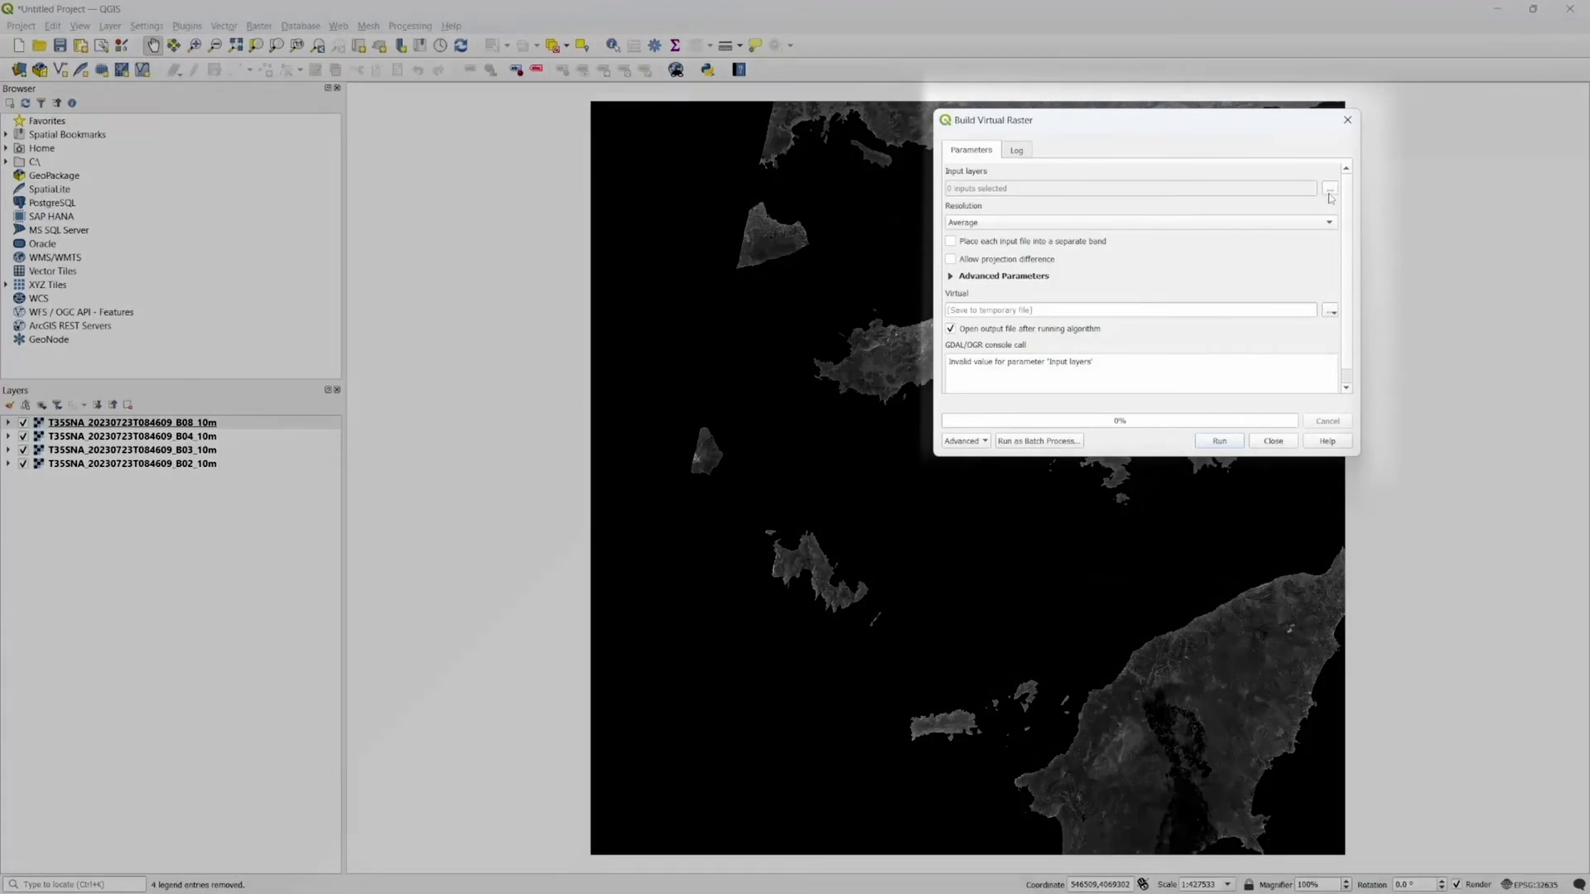
click(1328, 191)
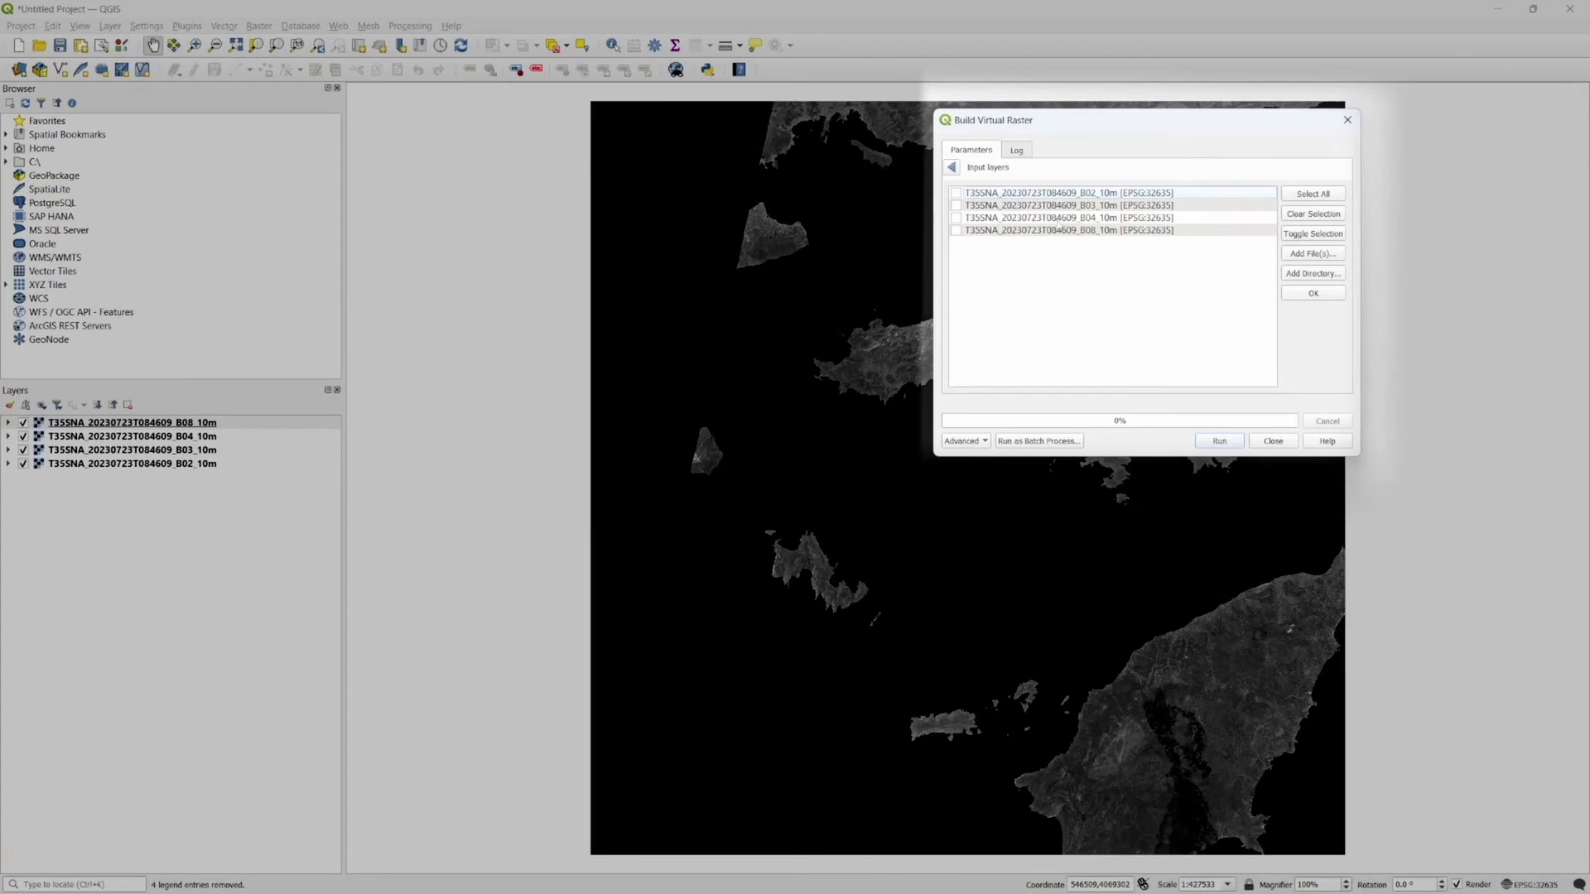
click(1312, 196)
click(951, 168)
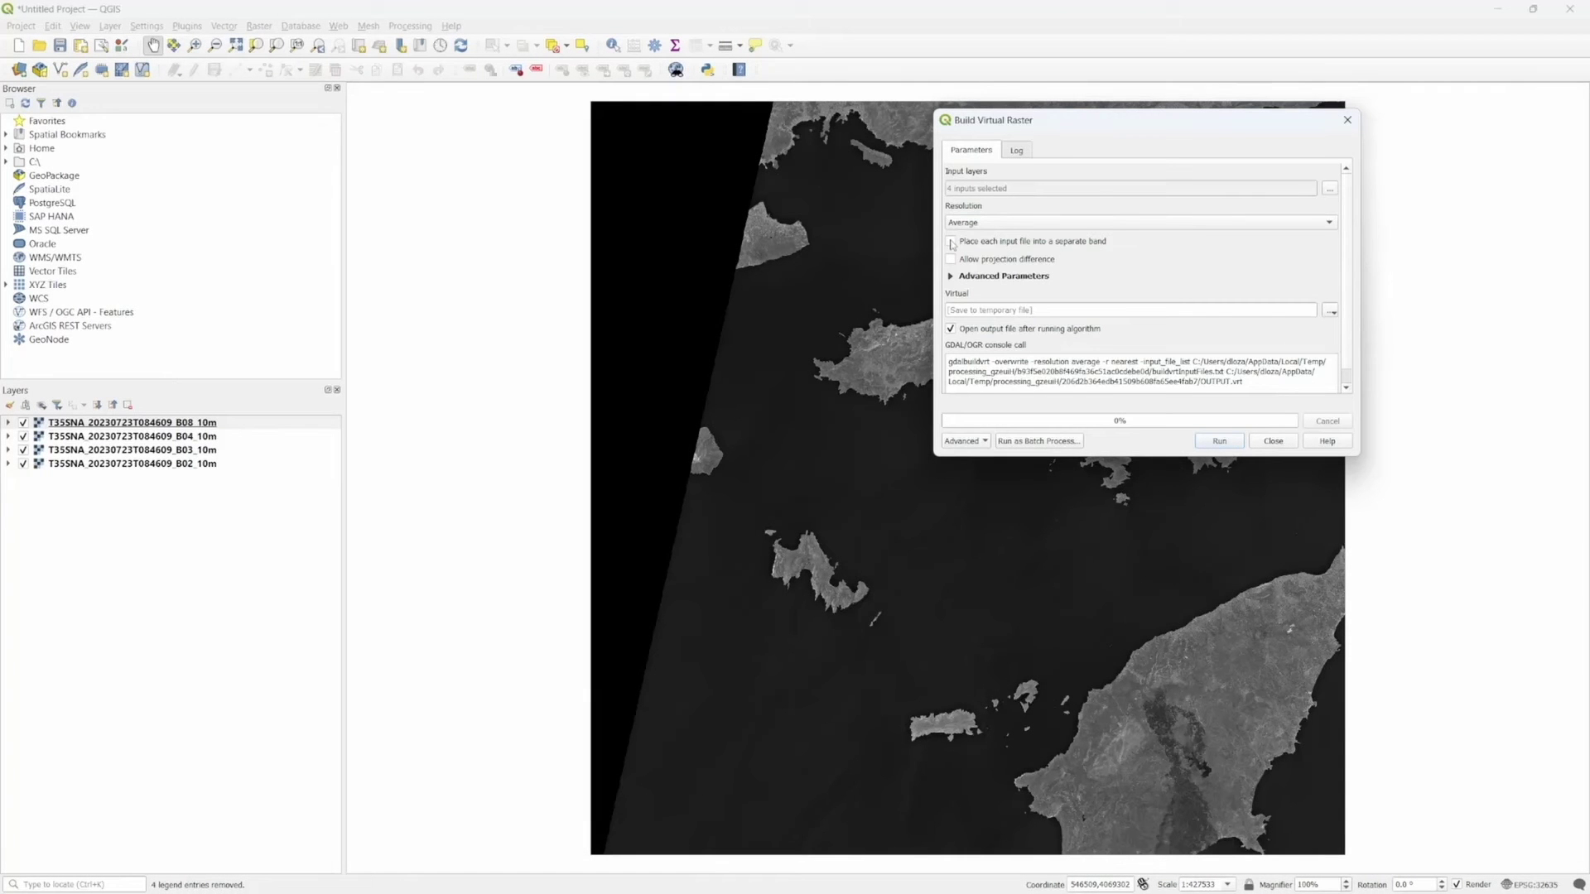
click(952, 242)
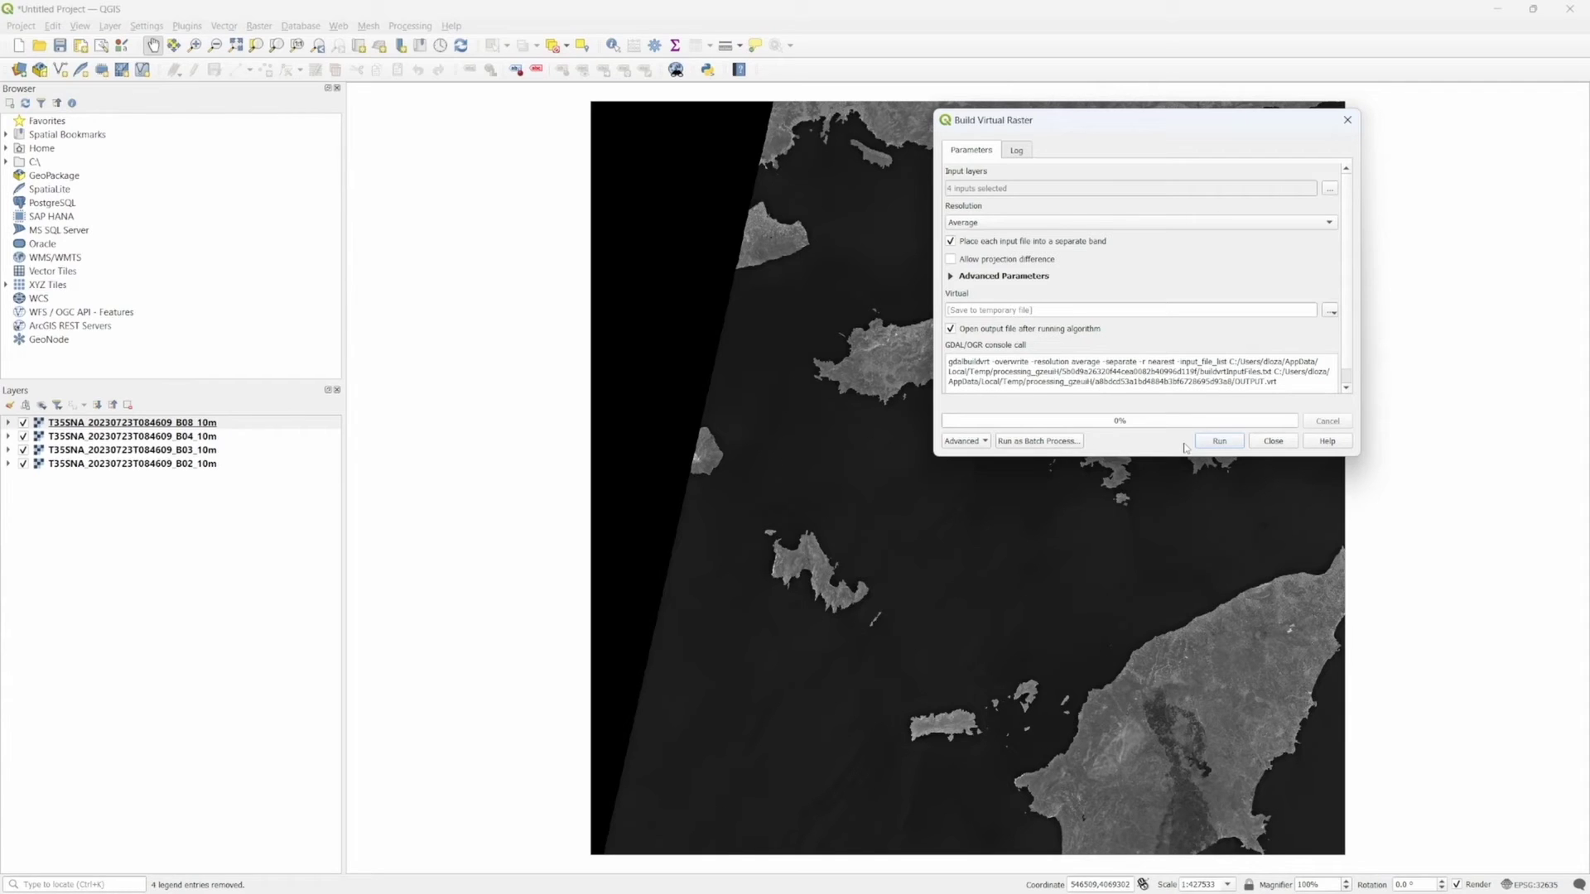
click(1221, 442)
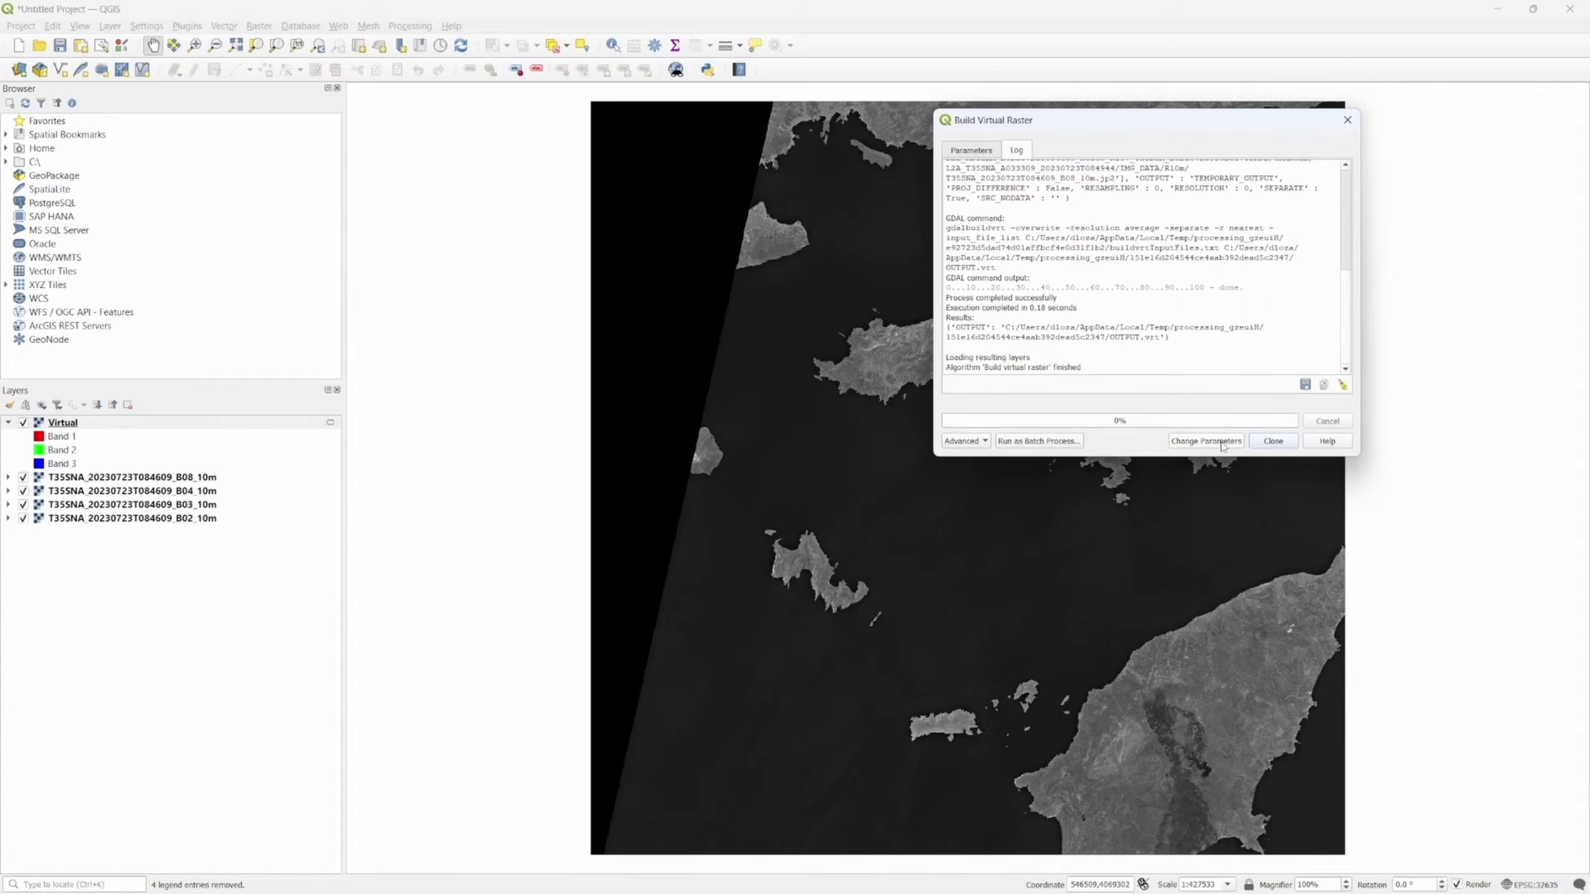
Set the Virtual layer's symbology to red Band 3, green Band 2, blue Band 1 and apply it
click(1274, 441)
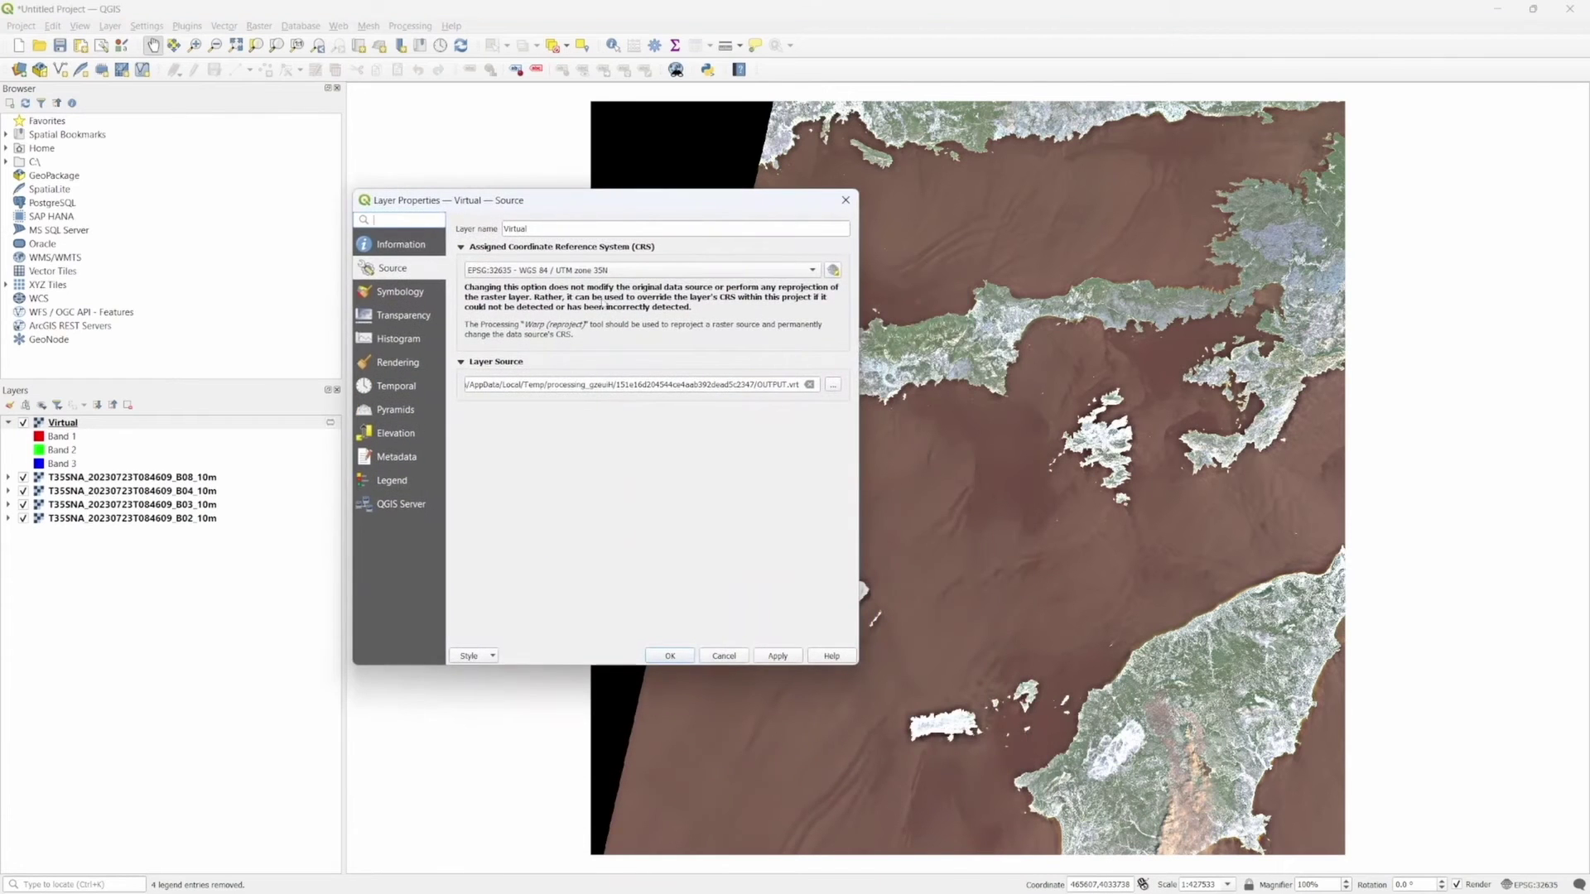
click(418, 294)
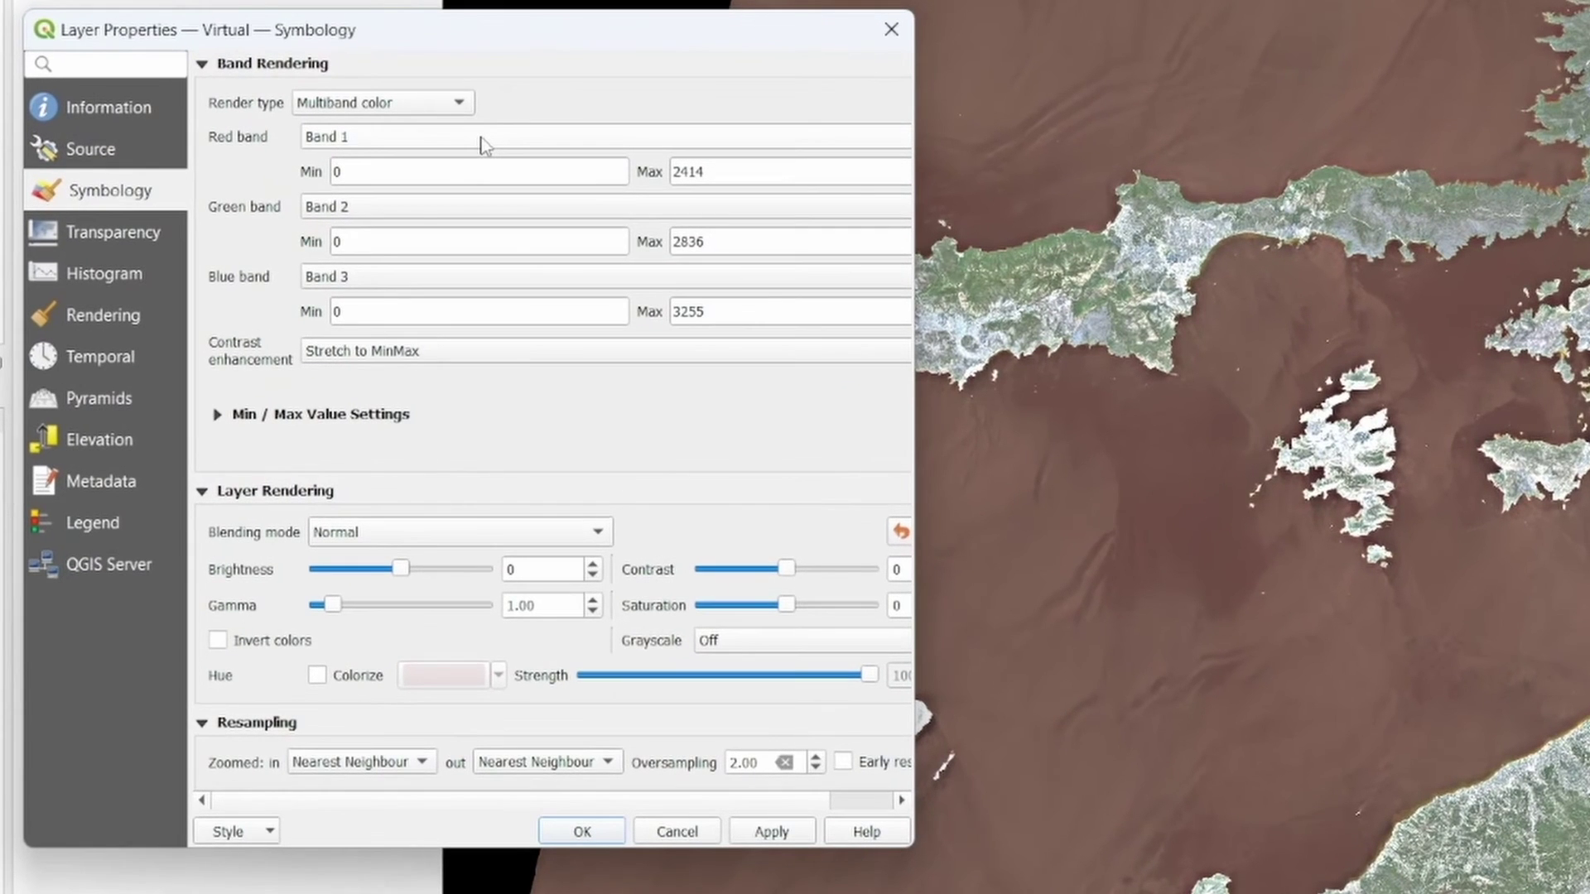
click(480, 138)
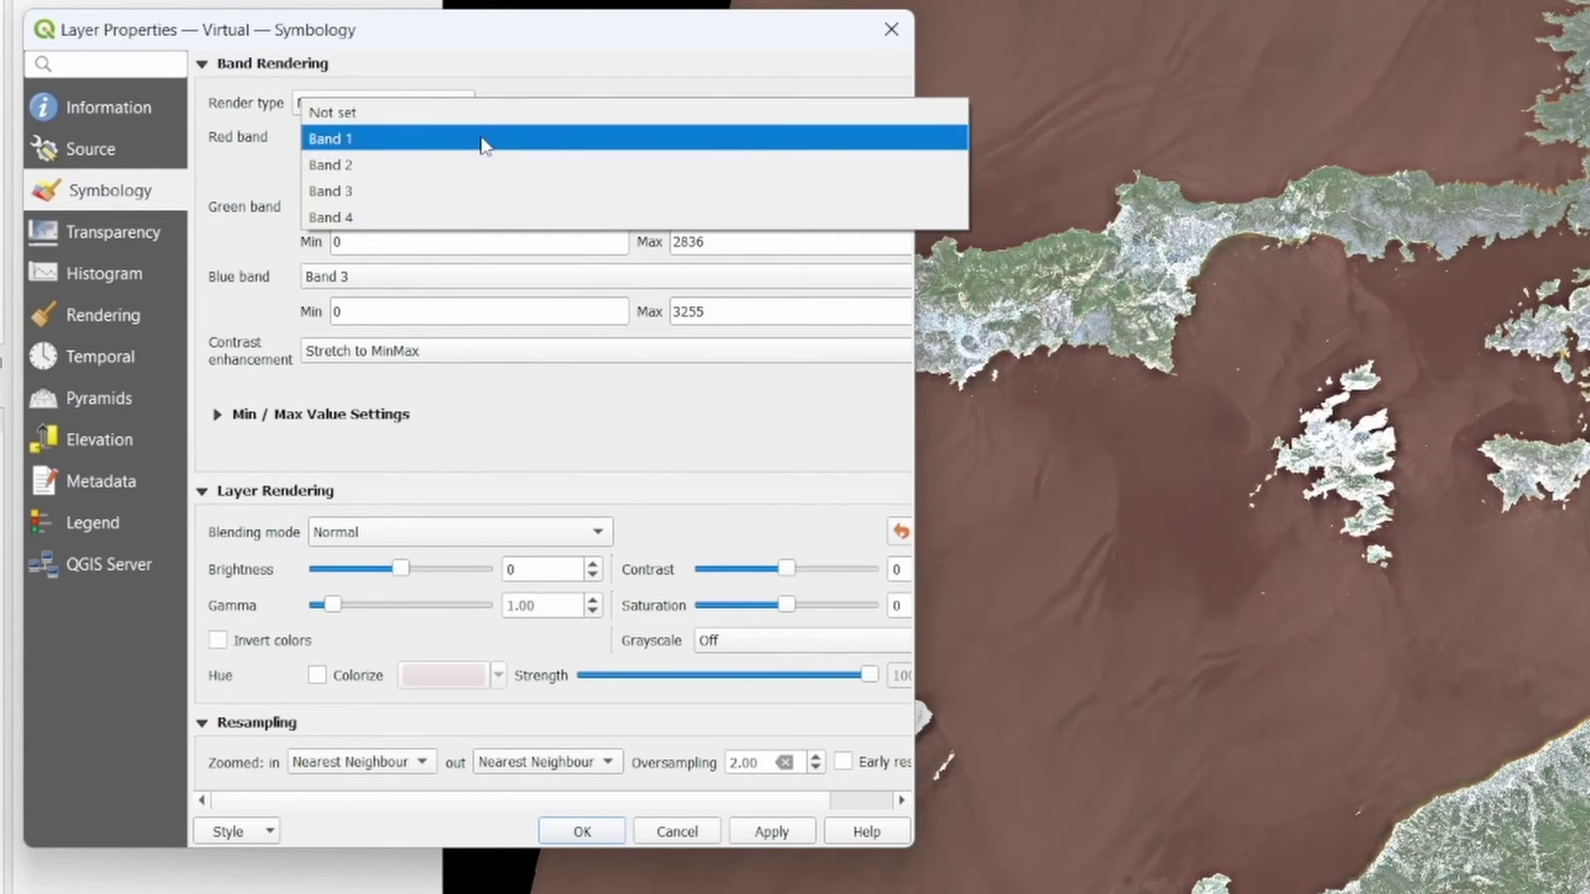
click(263, 178)
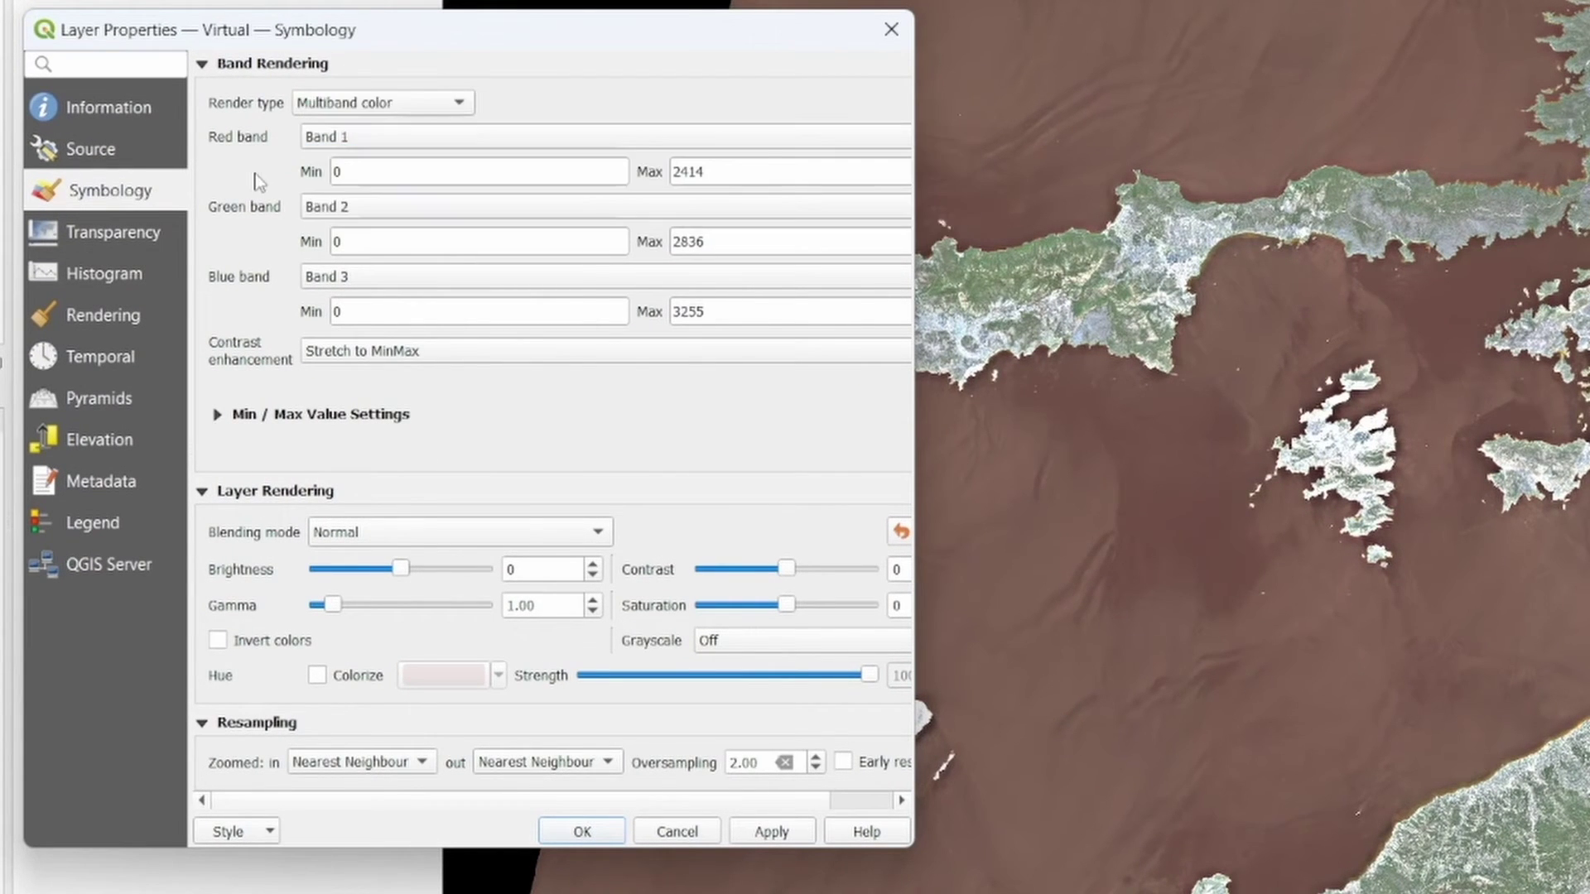
click(375, 139)
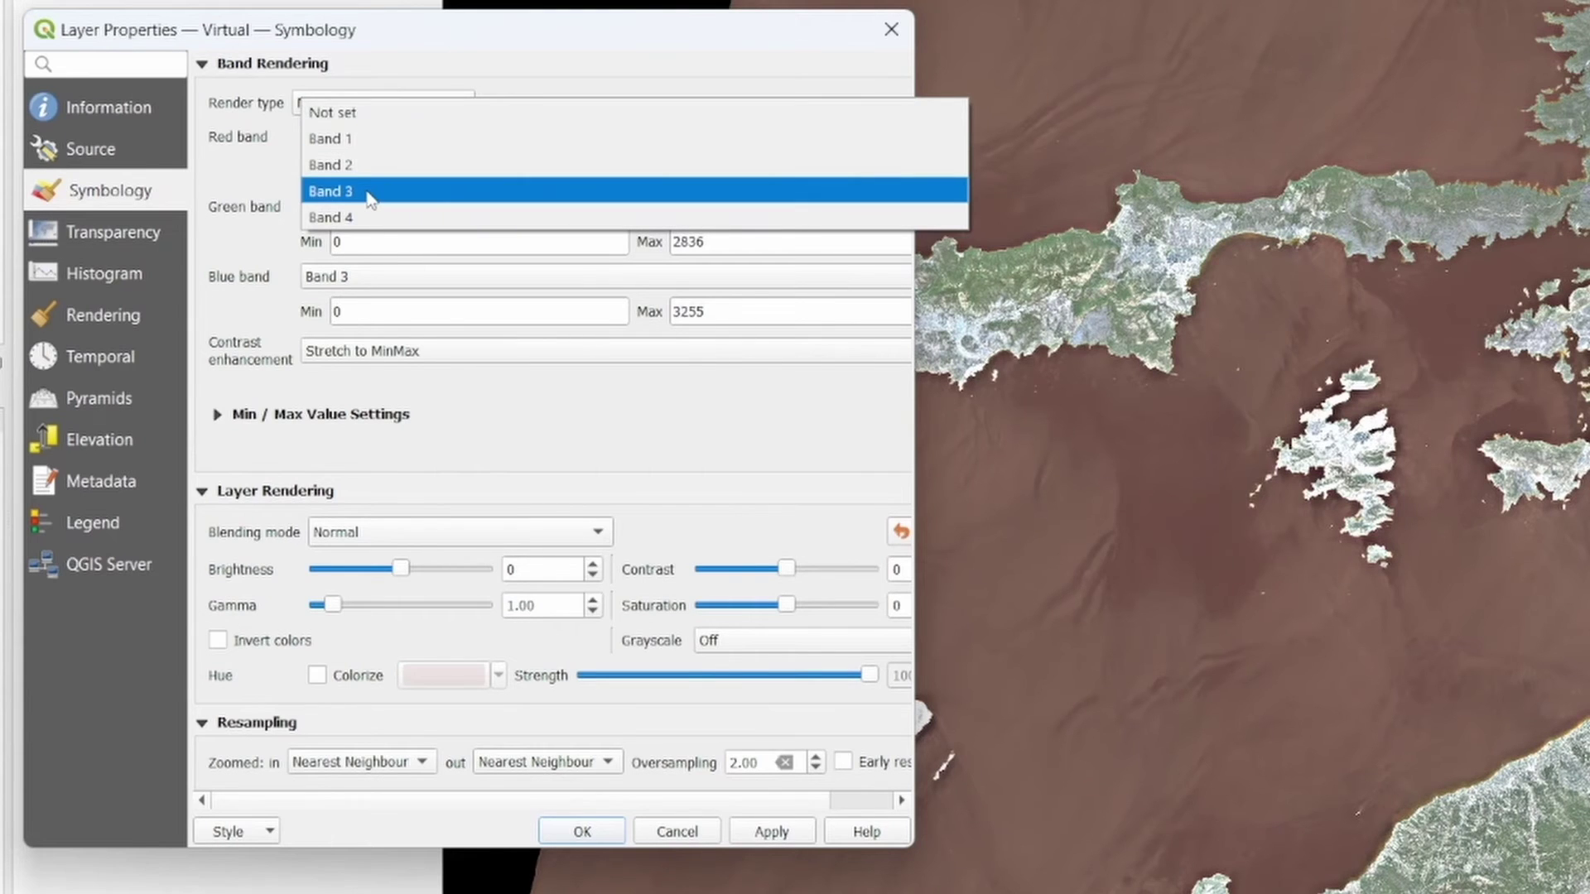
click(369, 194)
click(374, 212)
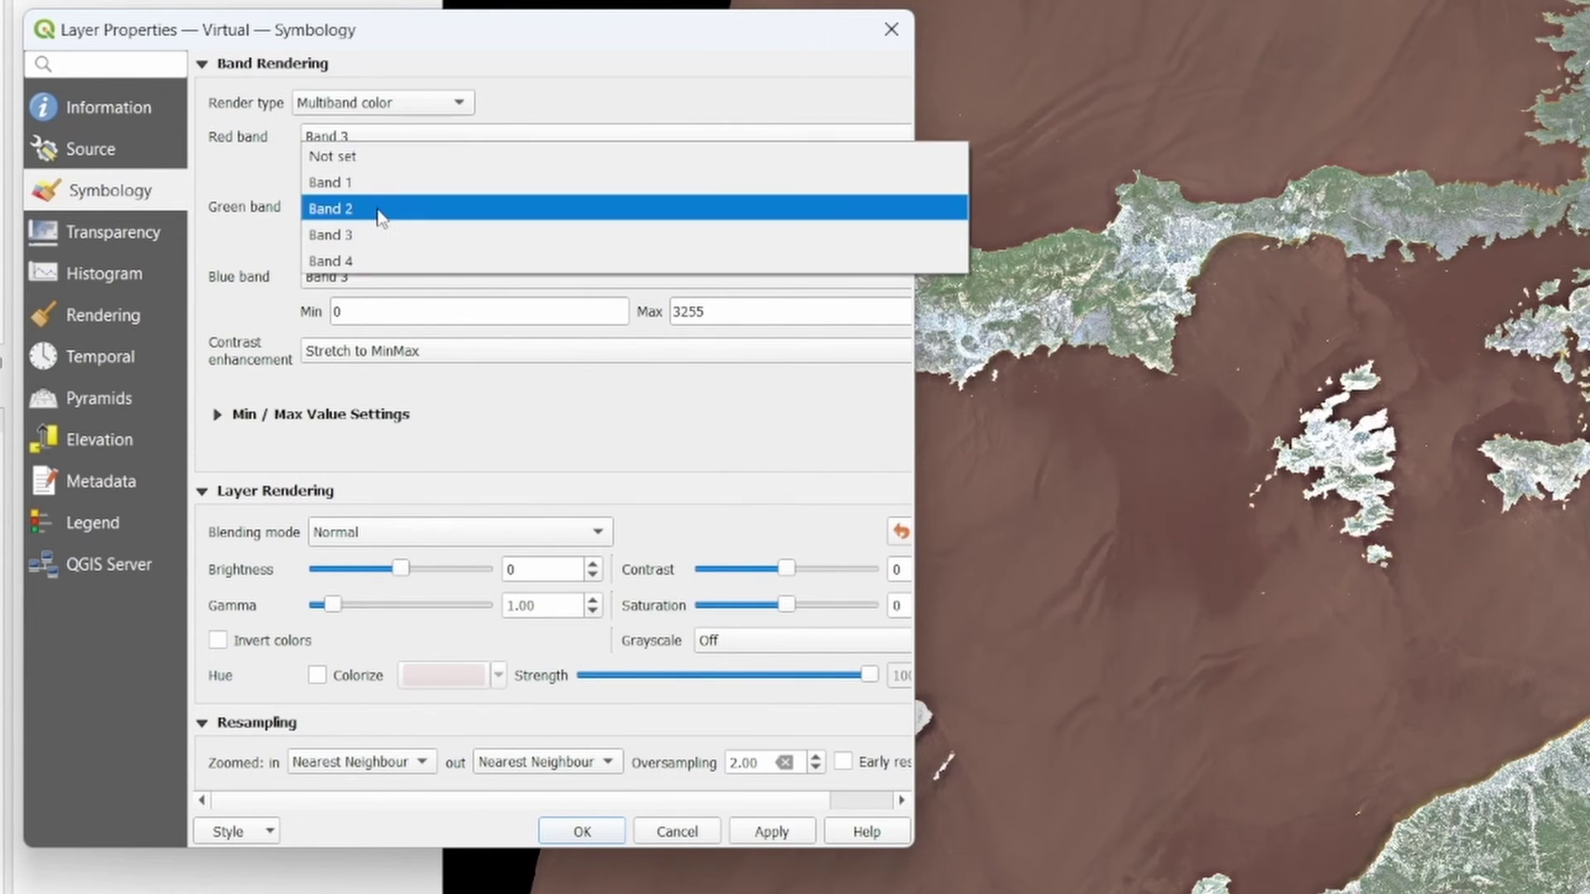
click(375, 212)
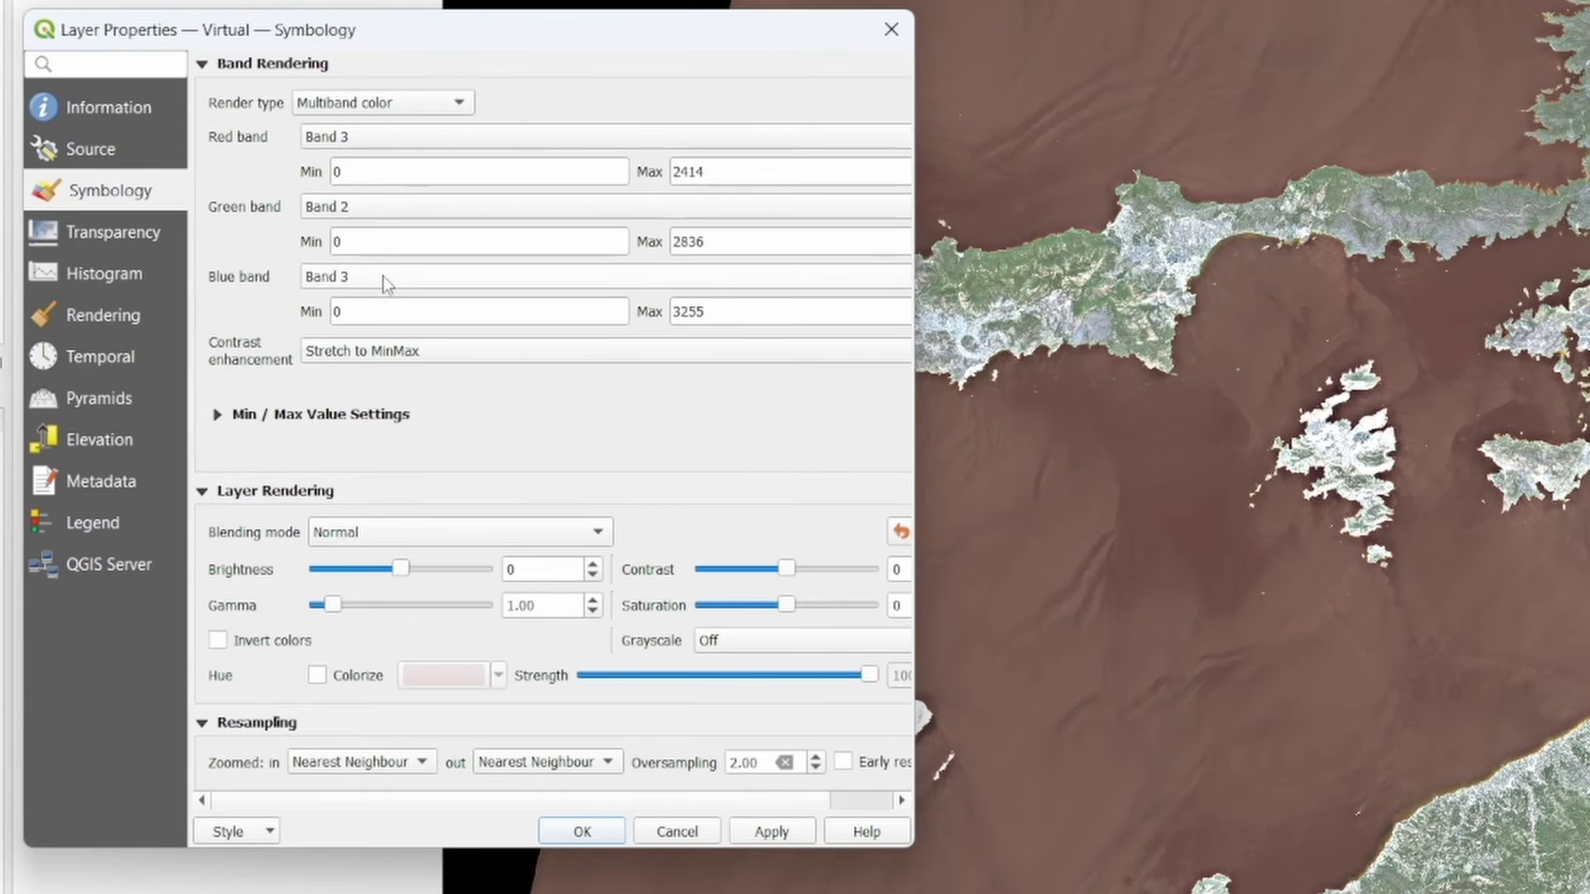
click(382, 275)
click(391, 232)
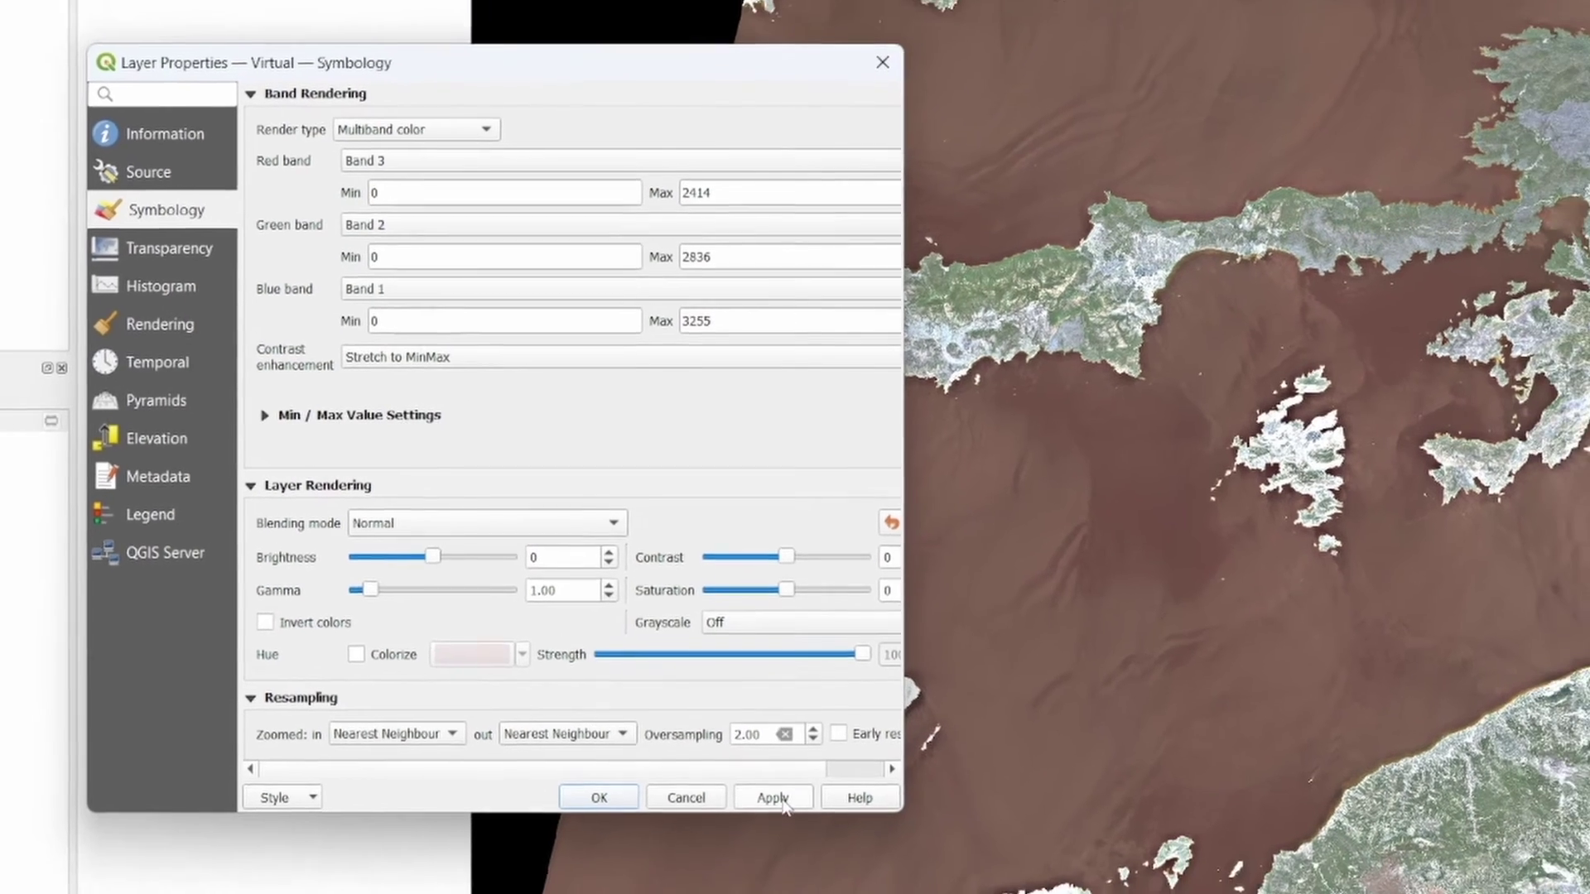
click(773, 797)
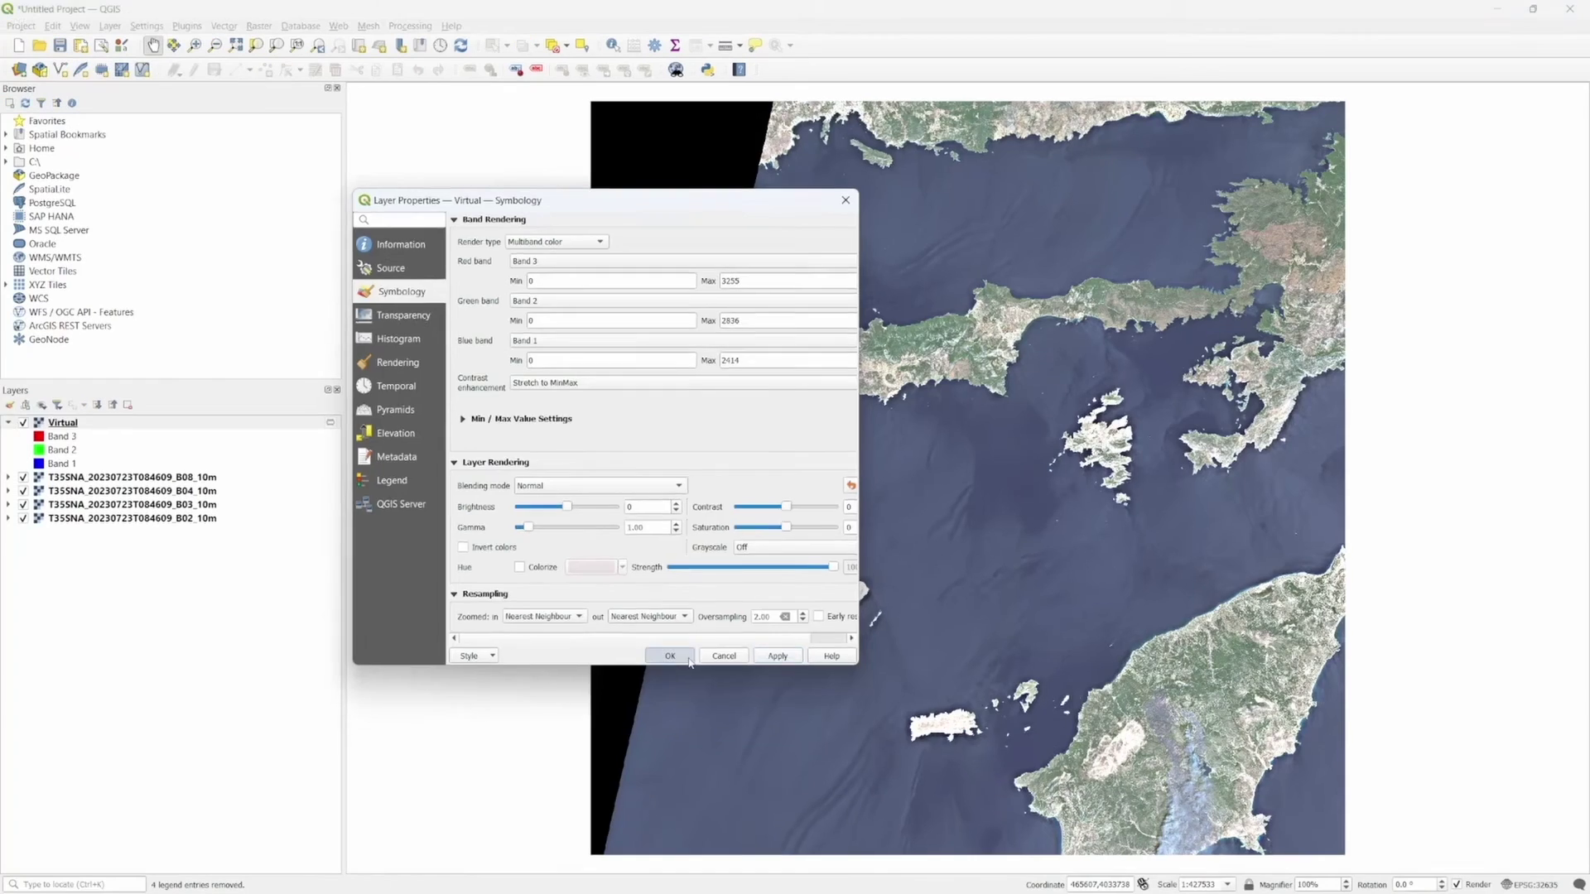
click(670, 656)
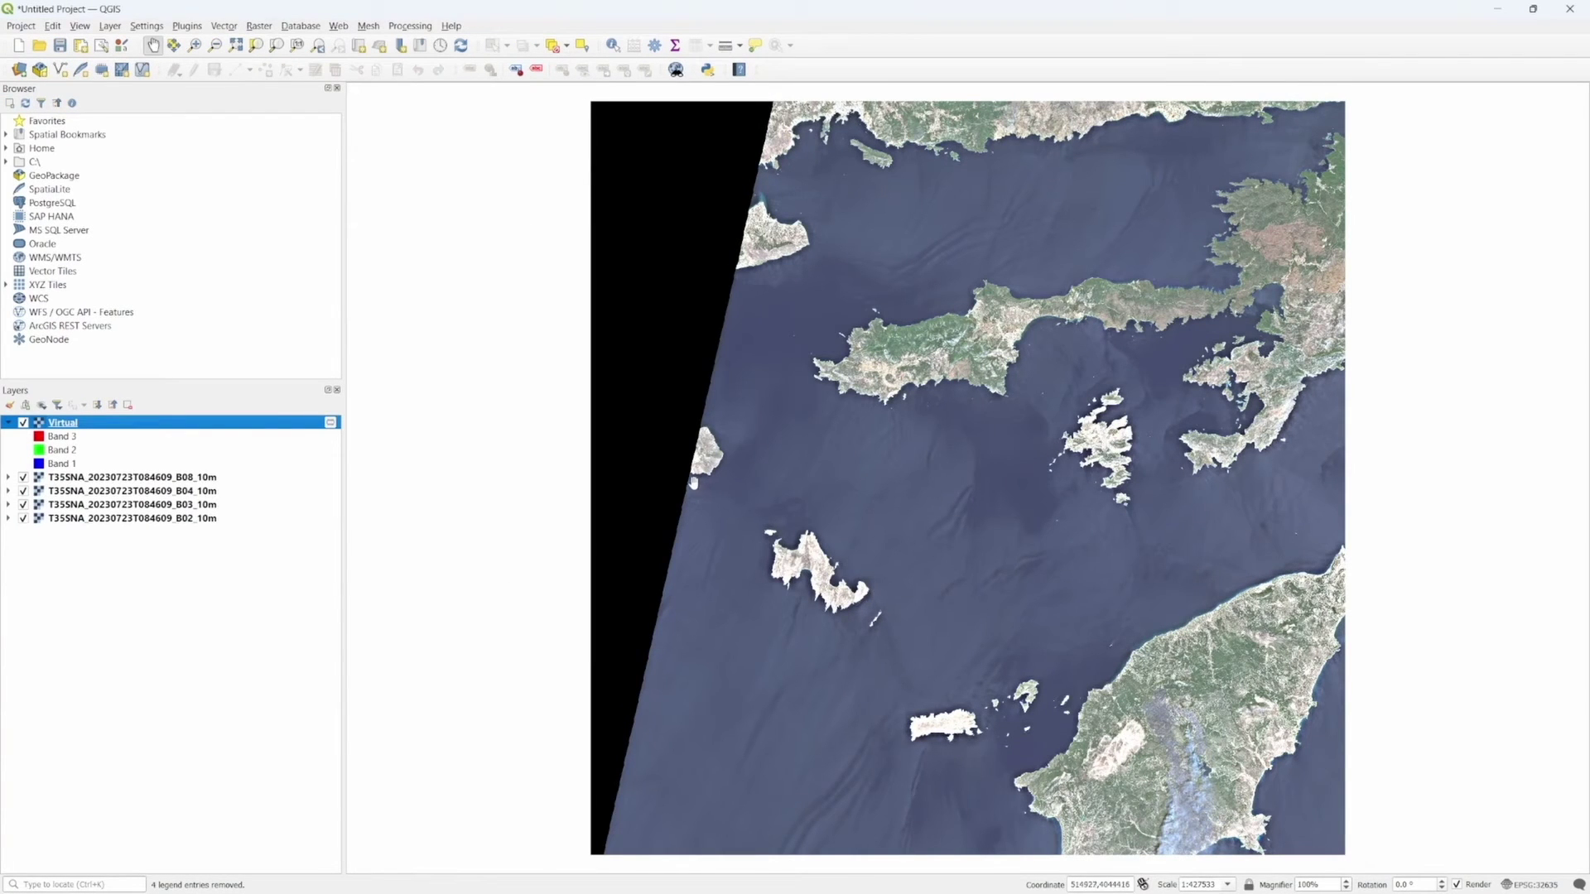
Raise the Virtual layer's brightness to 20 and apply the change
double_click(57, 424)
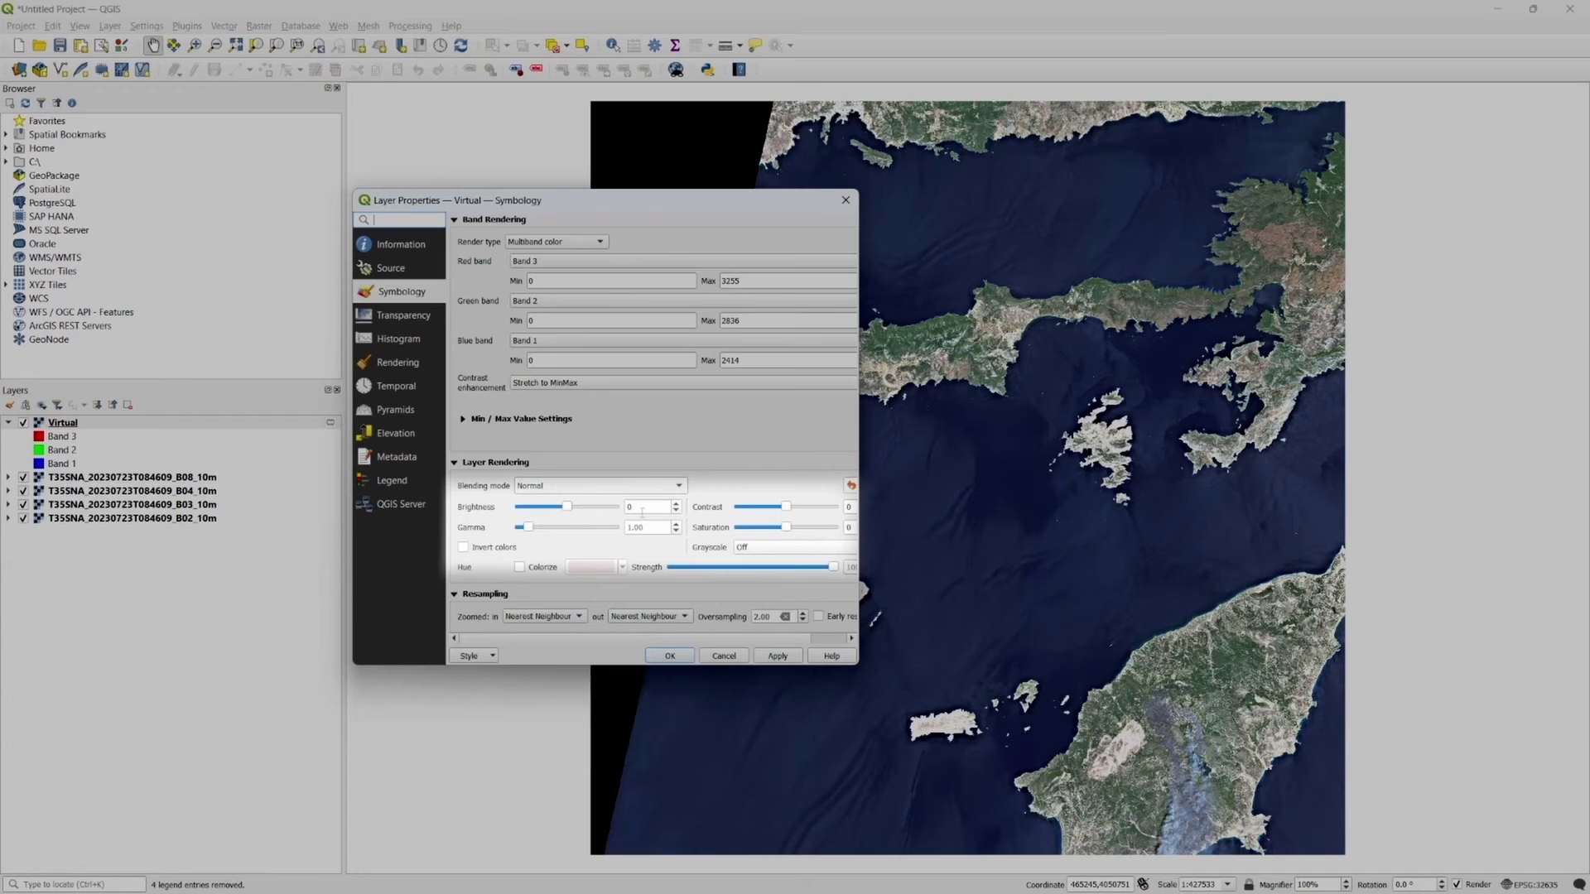
text(20)
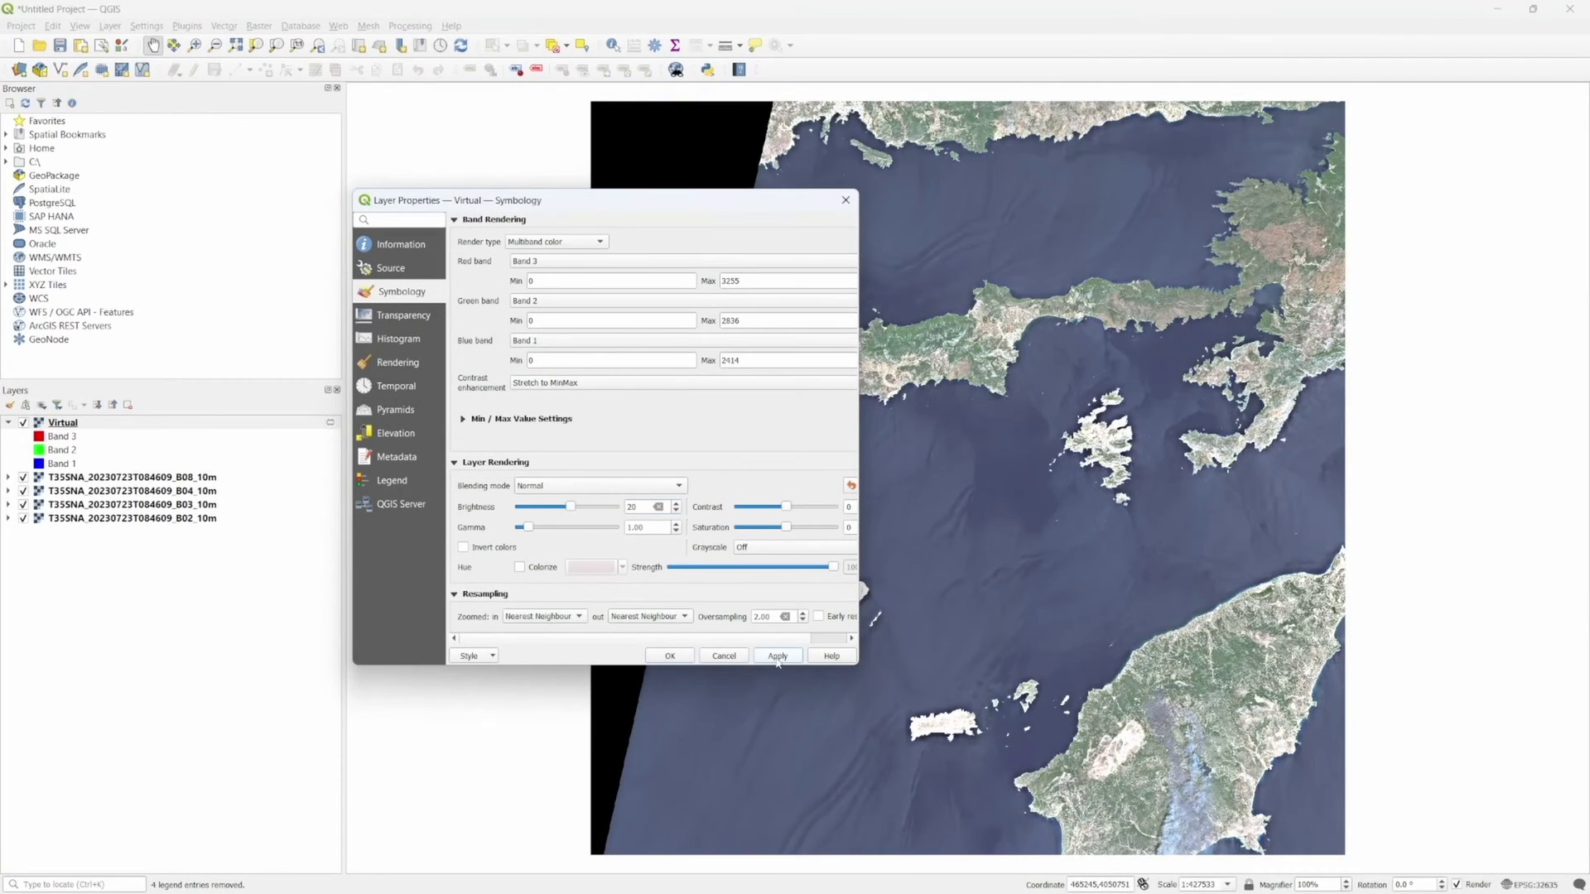
click(778, 656)
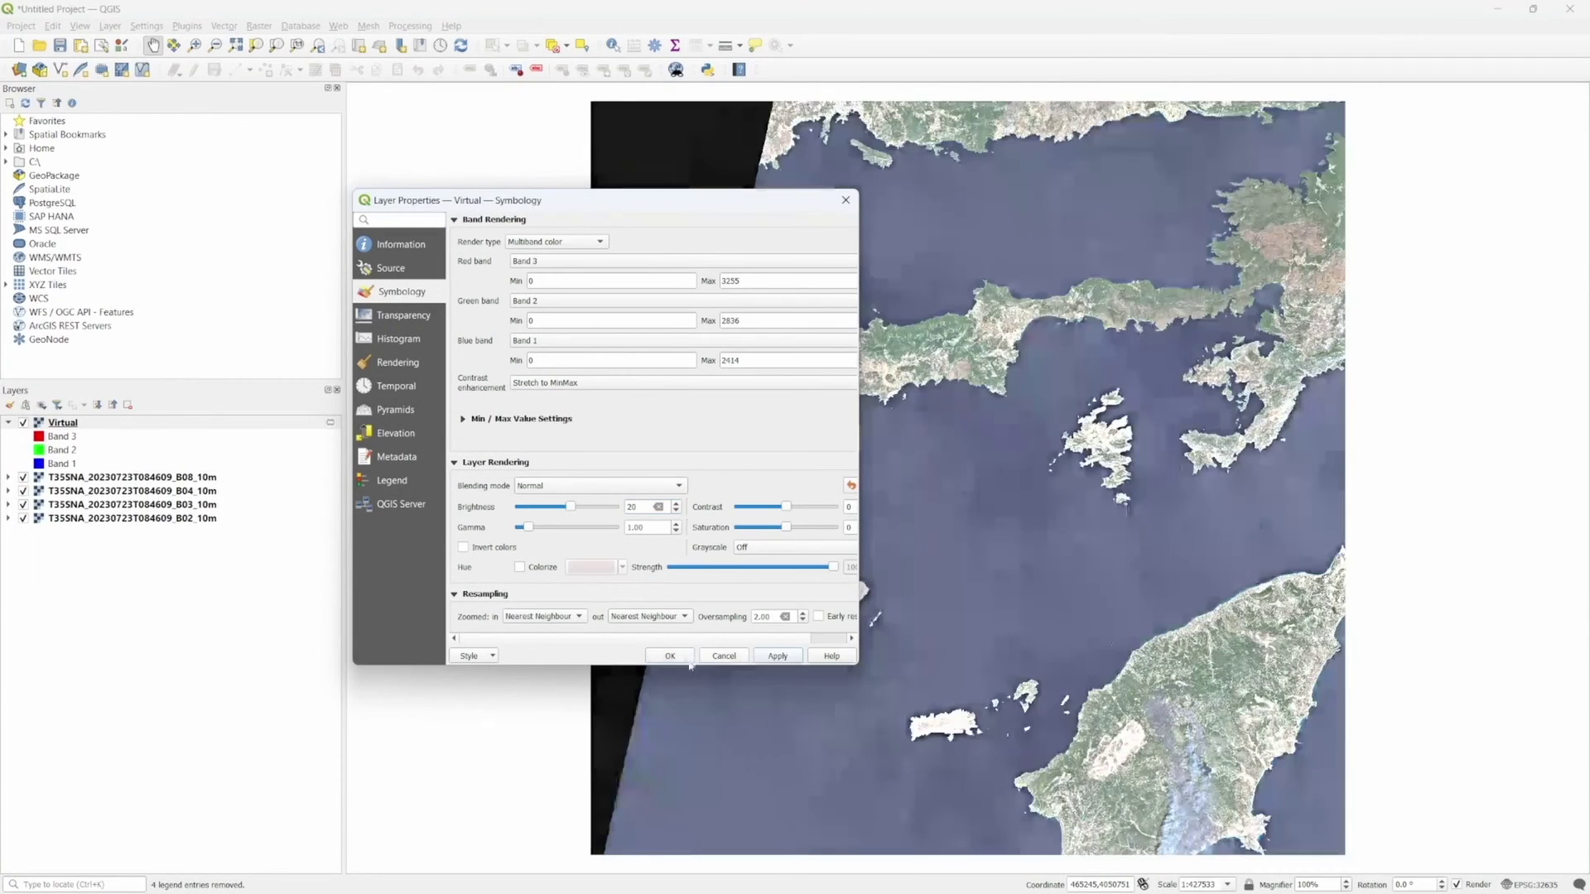
click(670, 656)
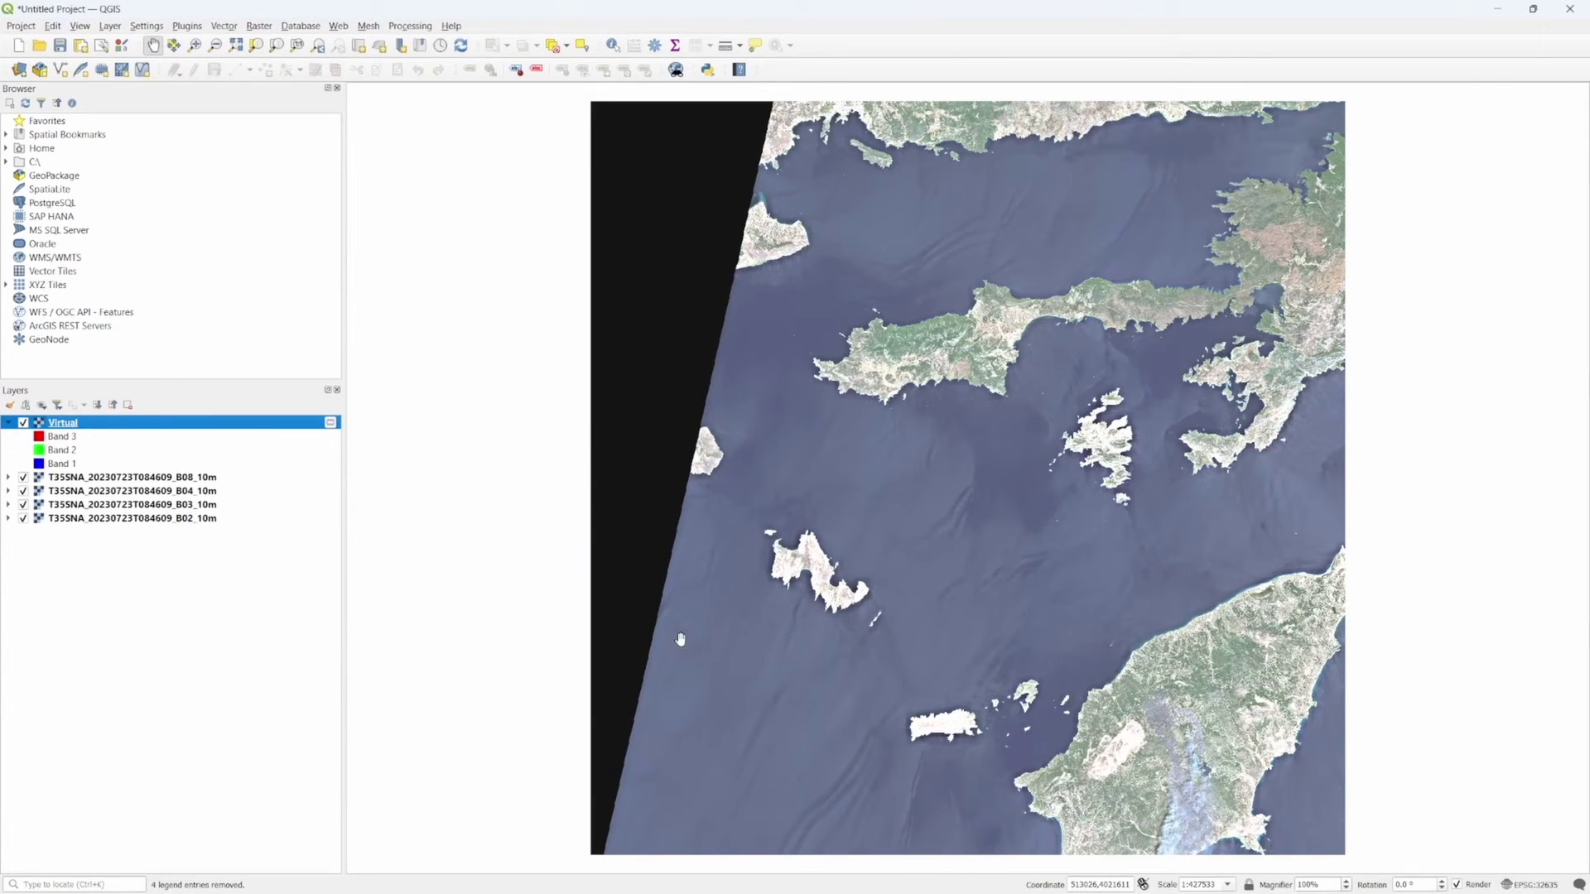
click(255, 29)
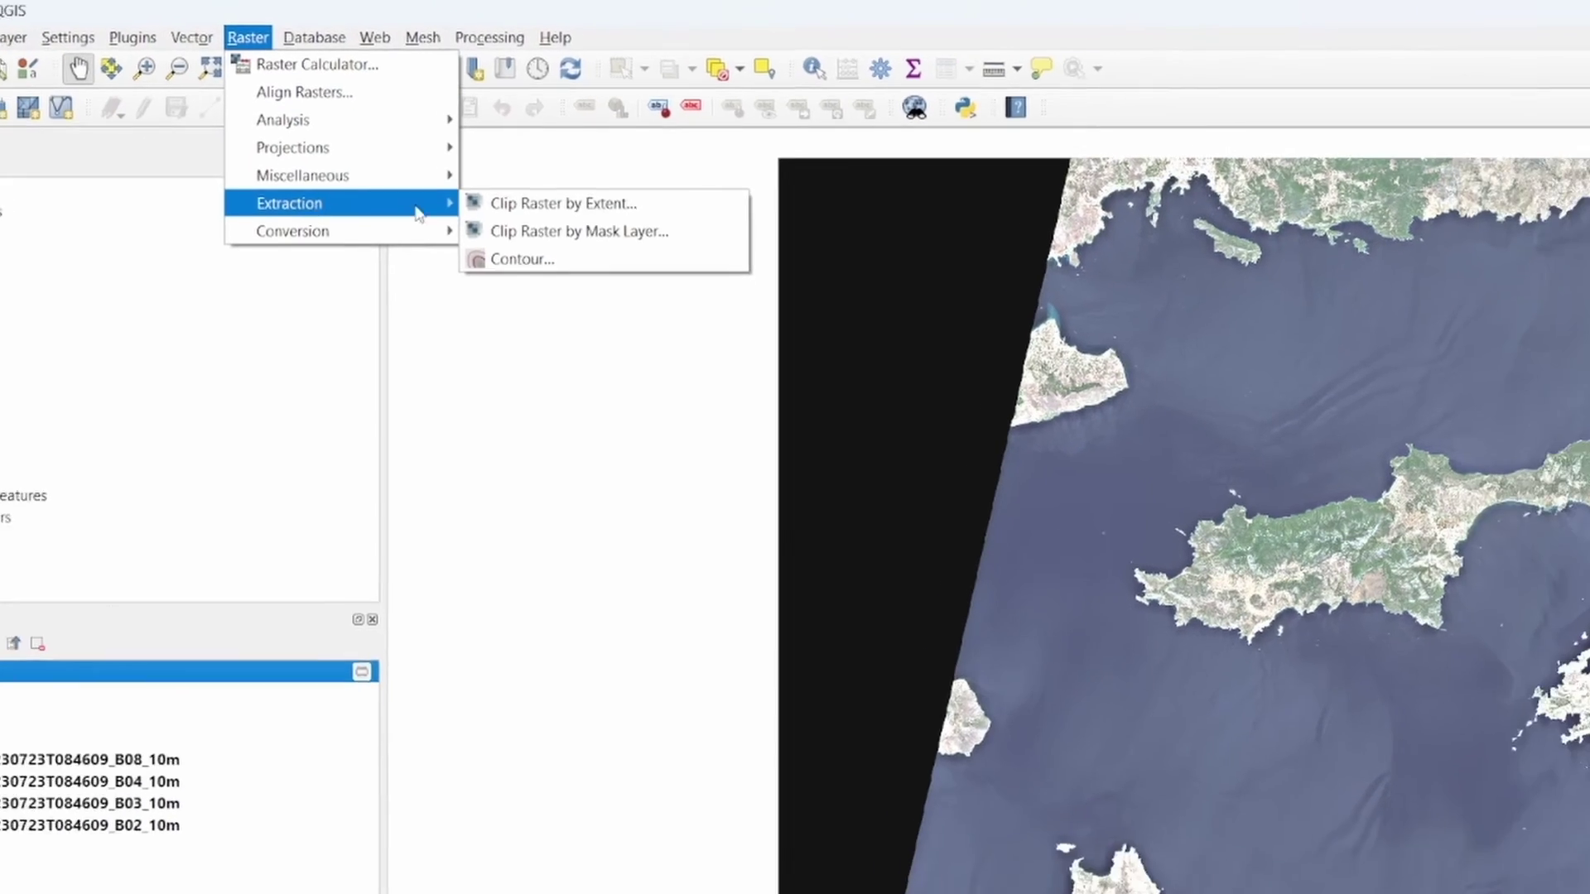
Run Clip Raster by Extent on the Virtual raster using a rectangle drawn around Rhodes
key(Escape)
key(Escape)
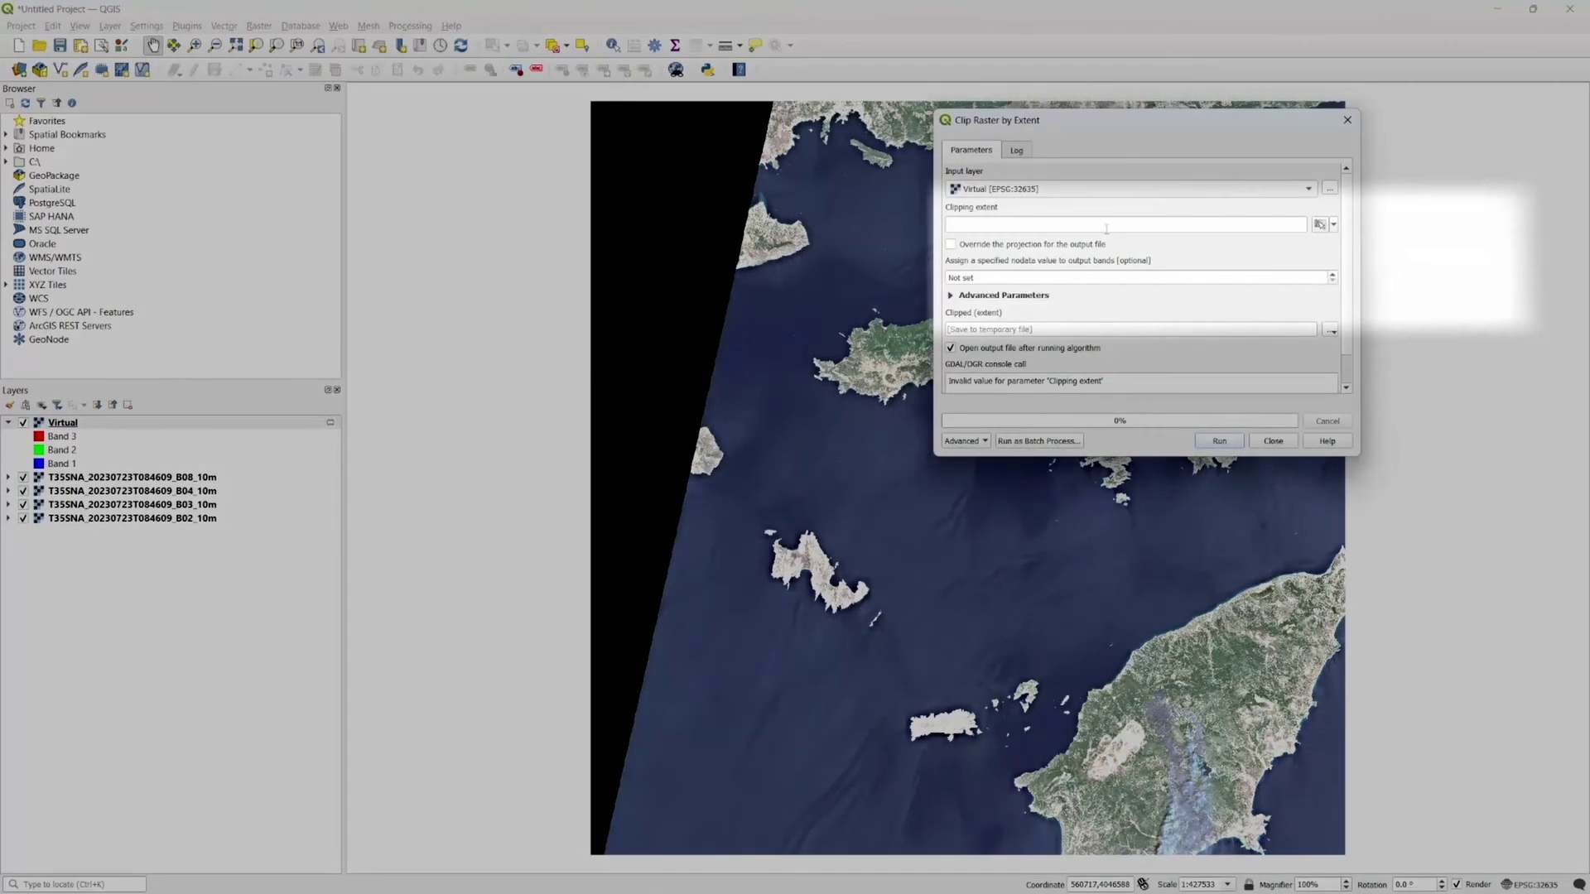
click(1333, 224)
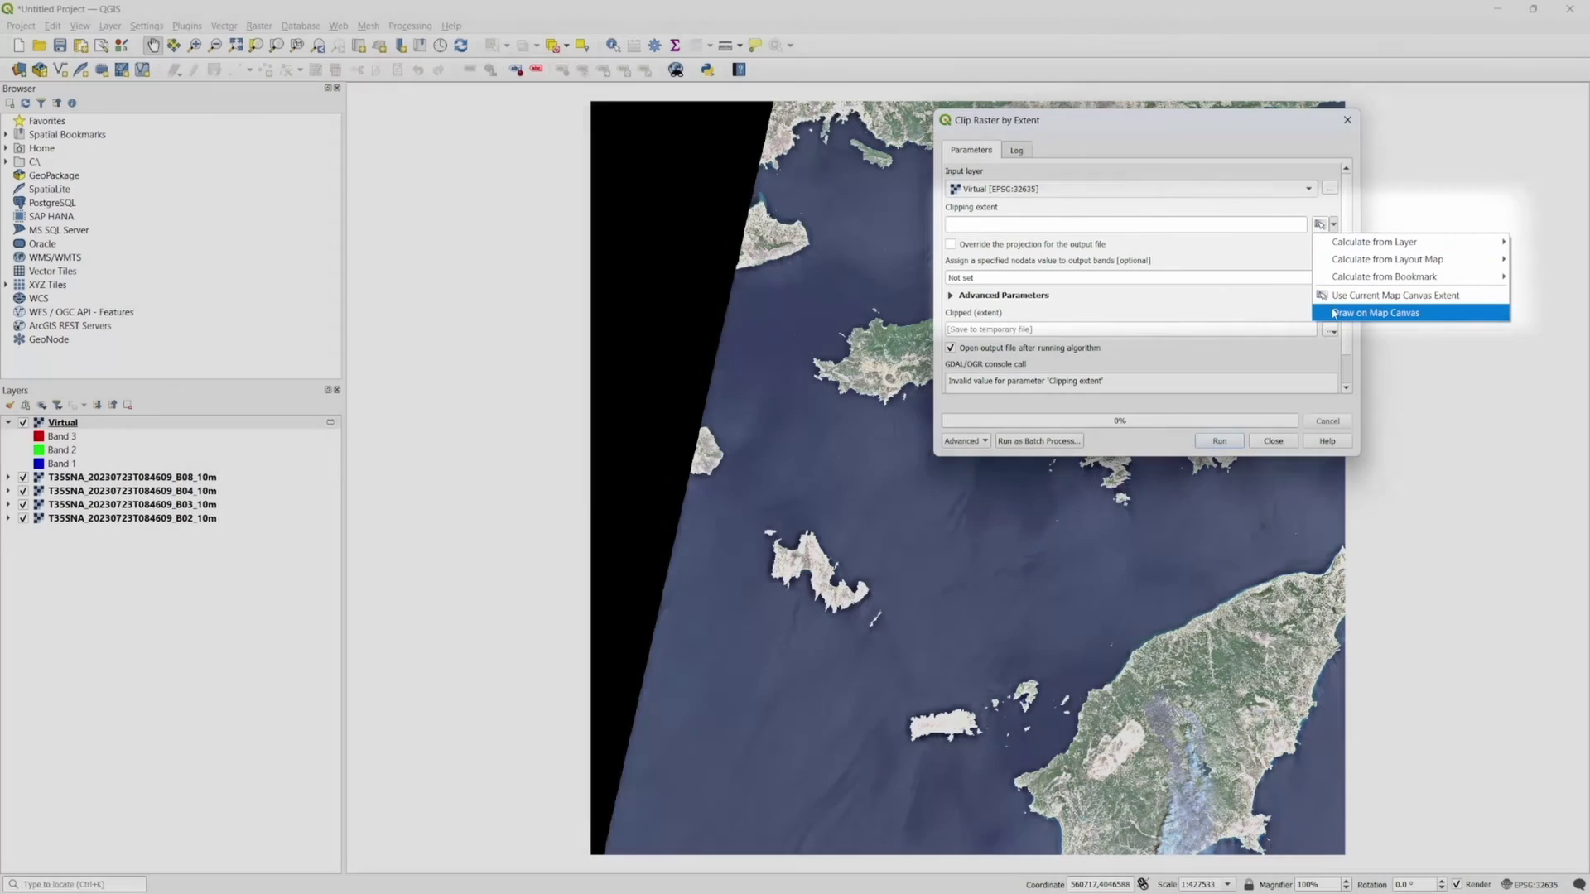
click(1334, 313)
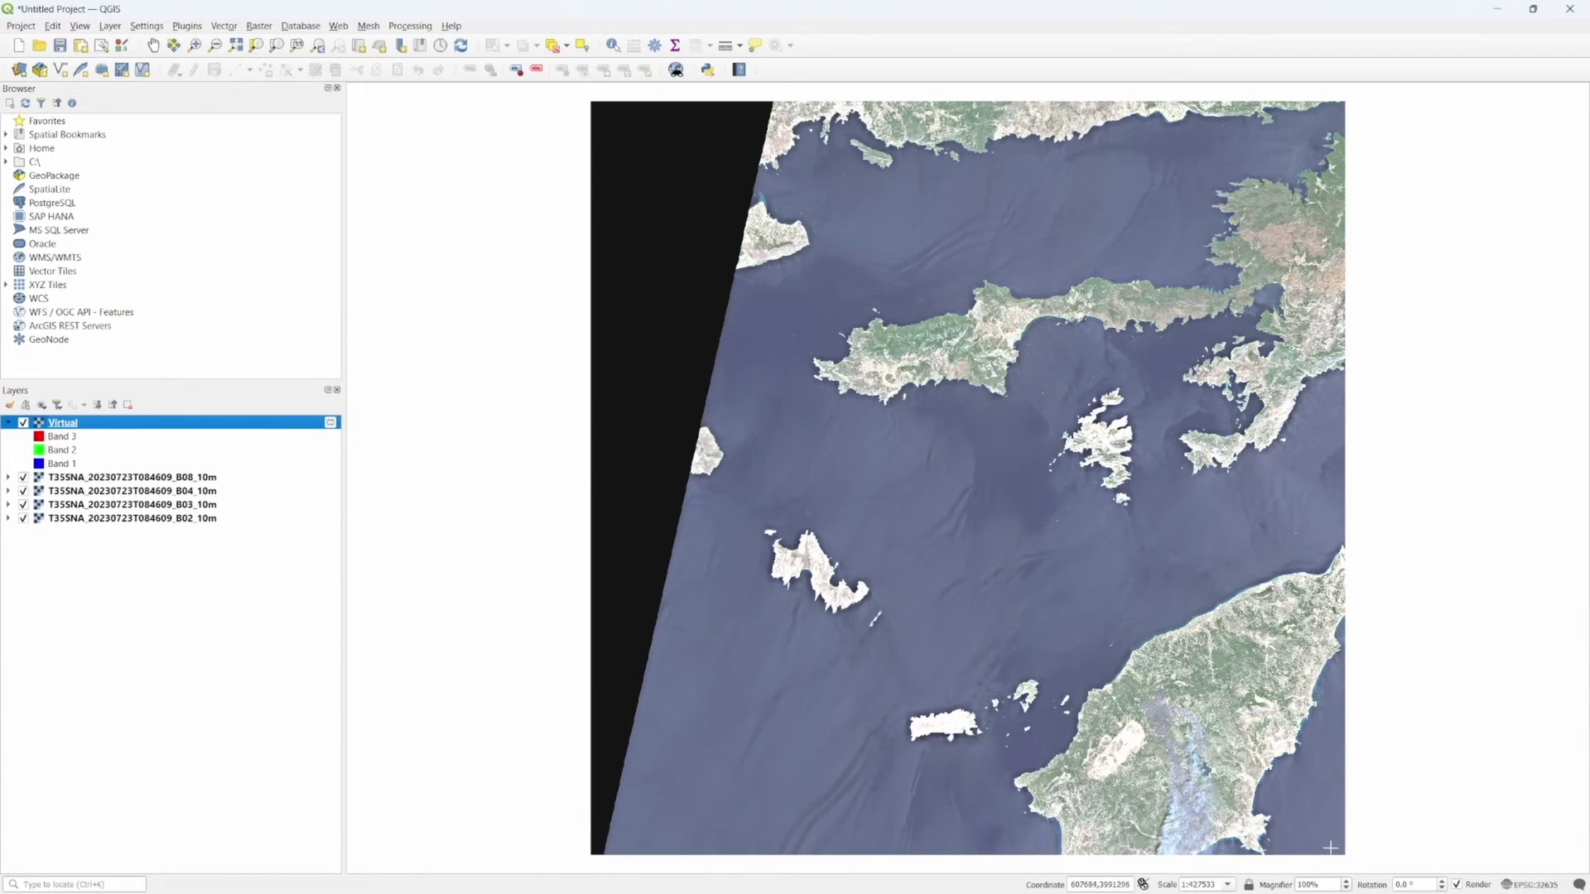
mouse_move(1336, 850)
mouse_down()
mouse_move(1212, 716)
mouse_move(882, 572)
mouse_move(827, 519)
mouse_up()
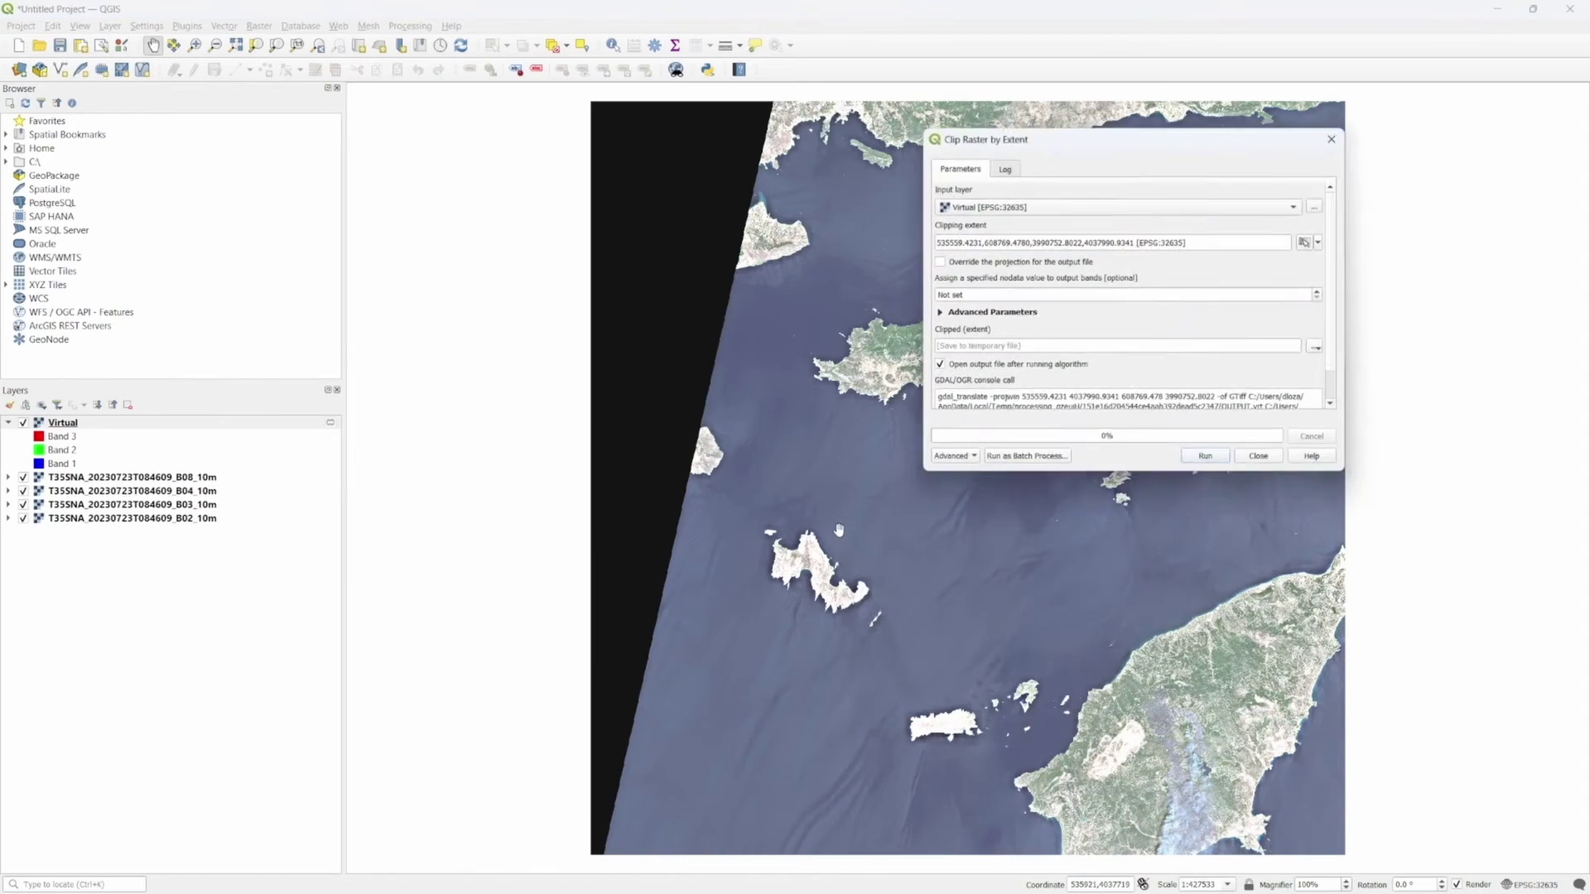
click(1218, 447)
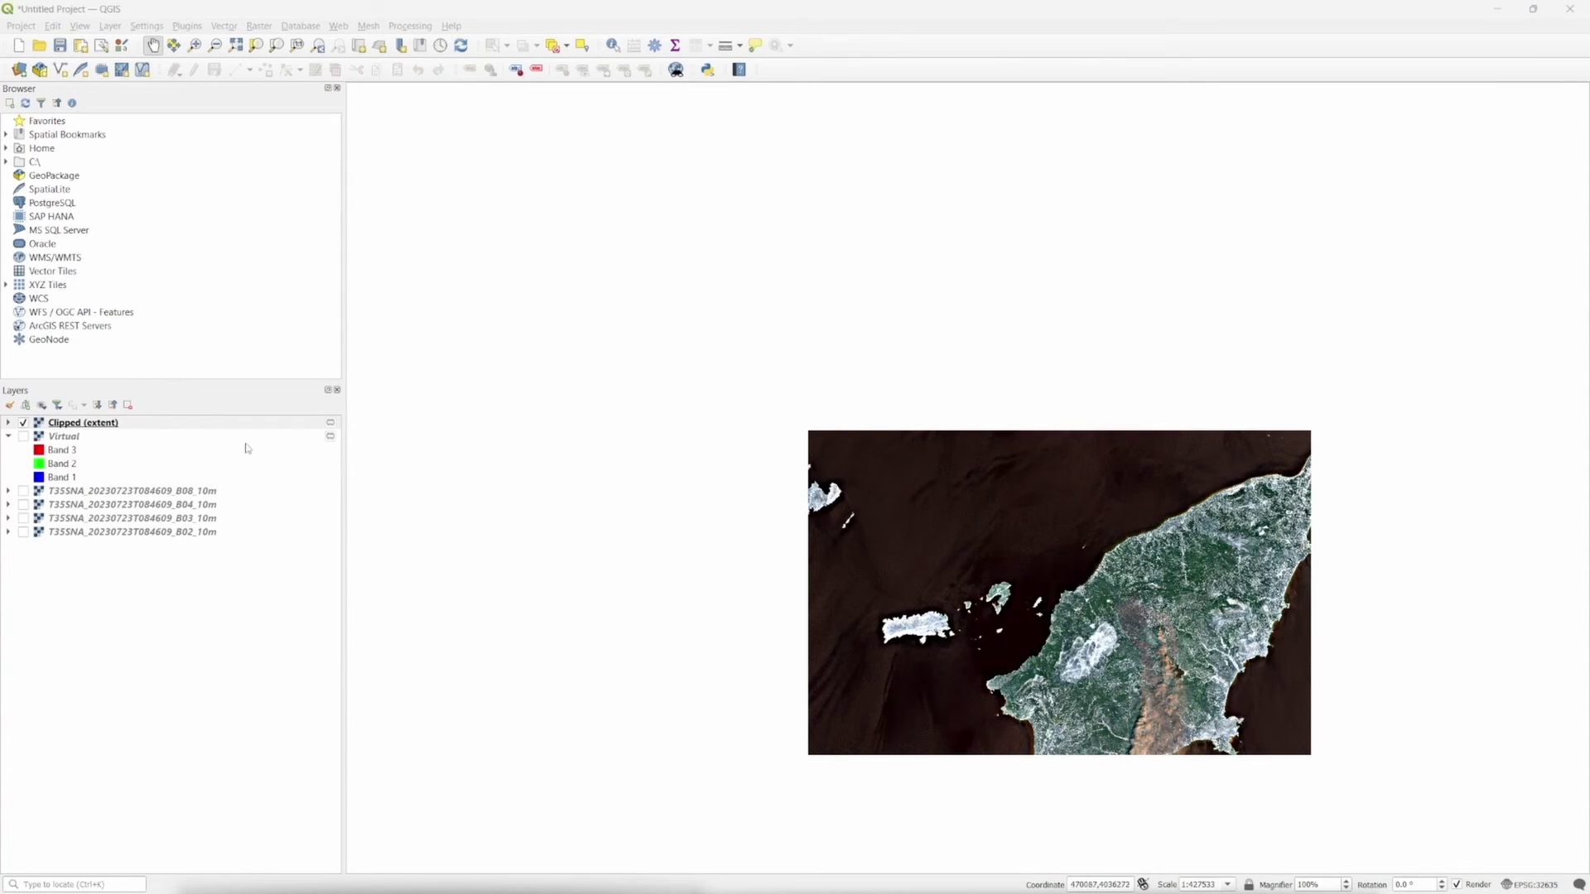
Rename the 'Clipped (extent)' layer to 'Rhodes'
click(100, 425)
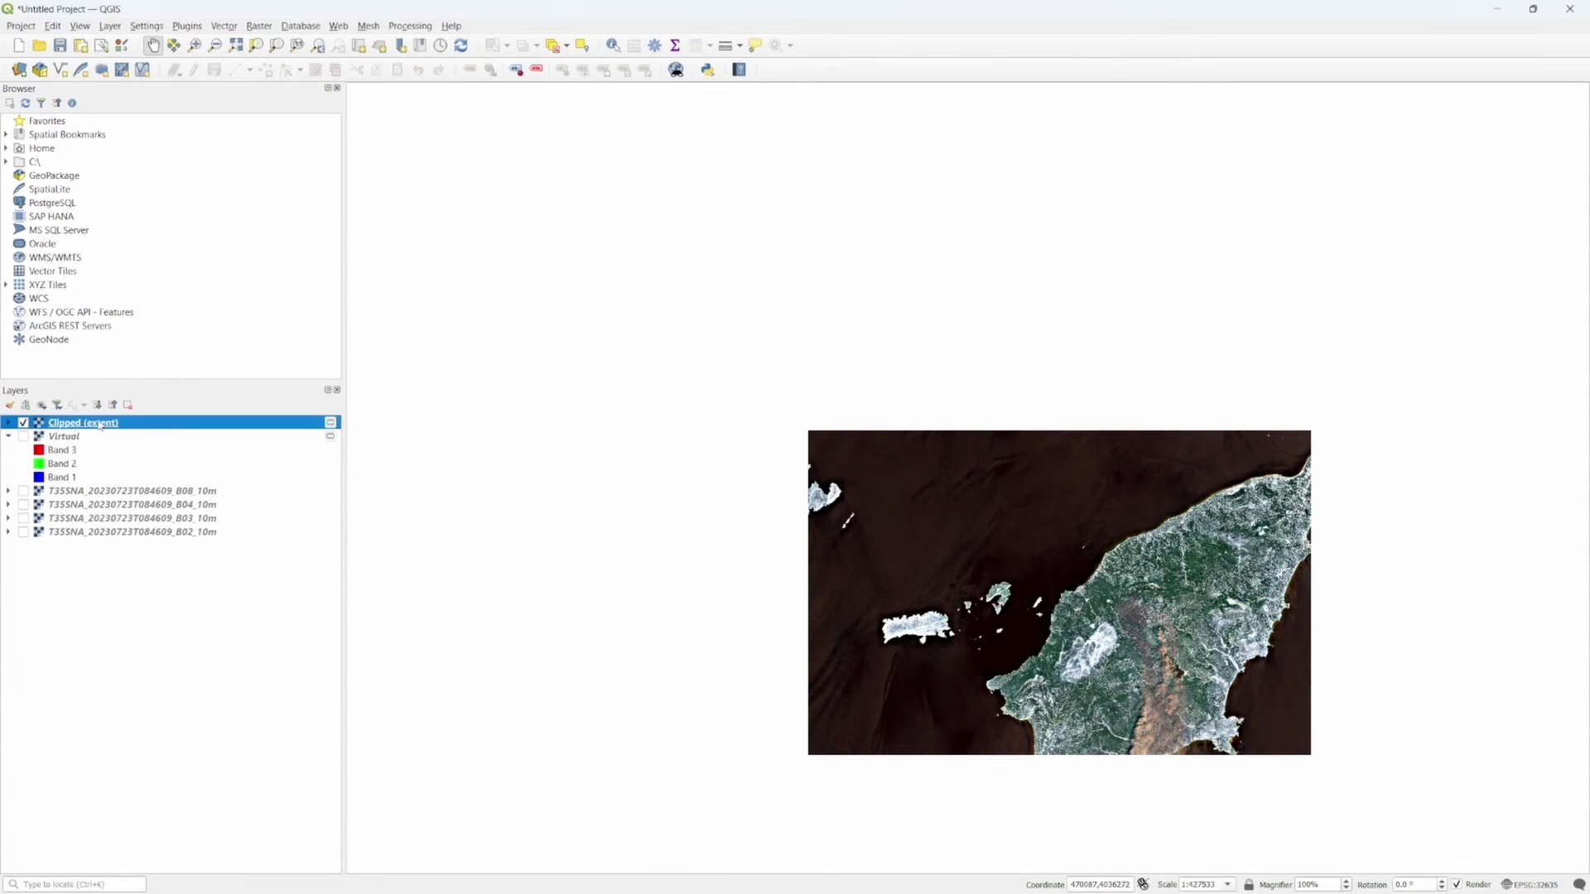
right_click(100, 424)
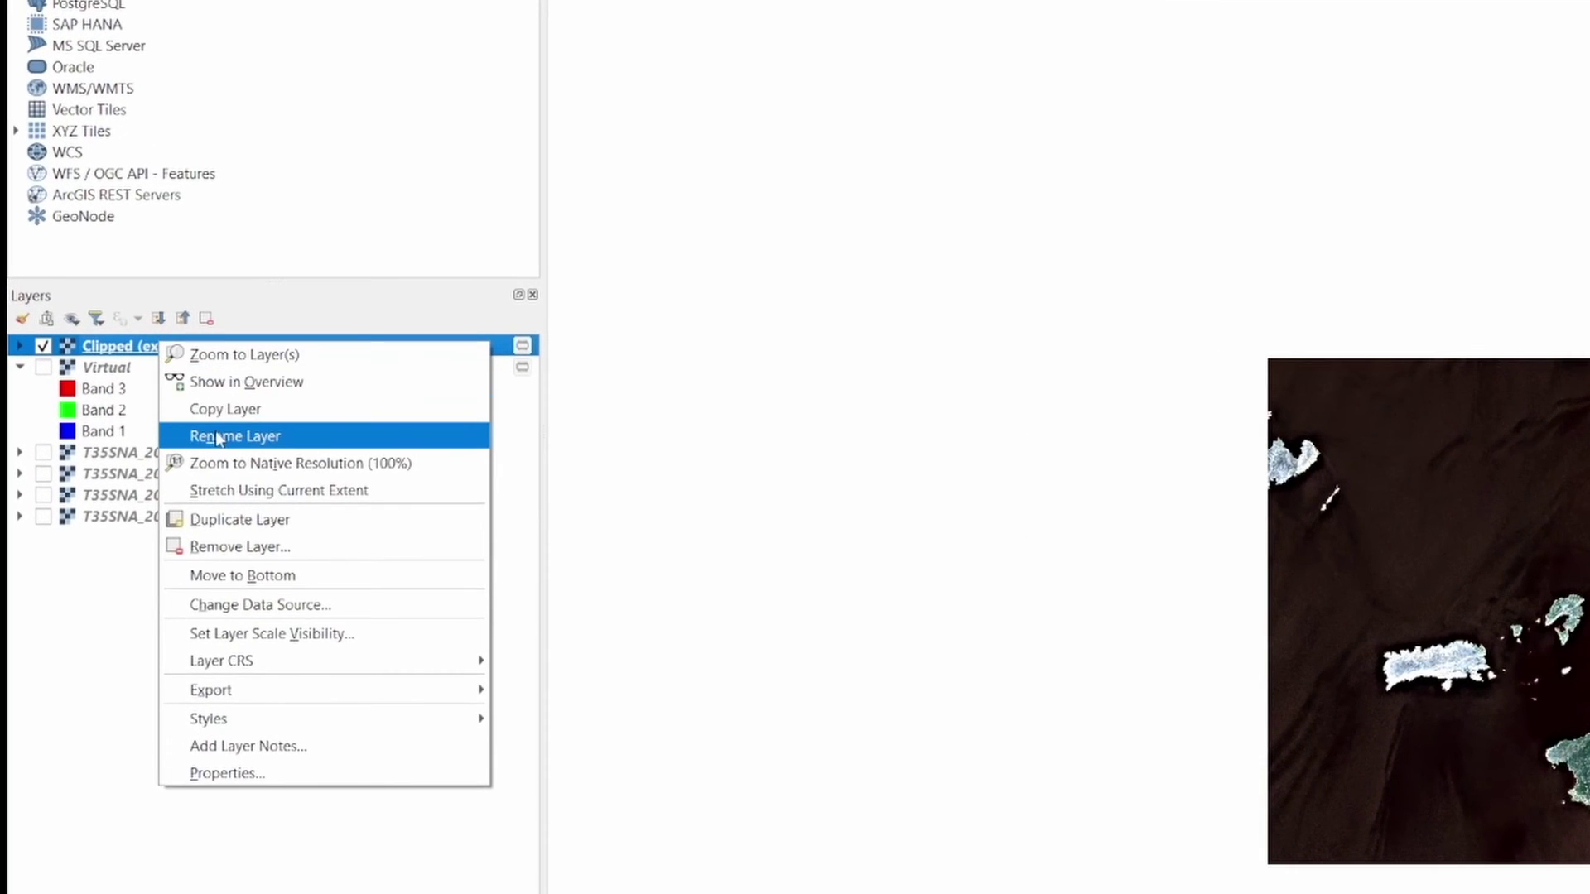
click(220, 436)
text(R)
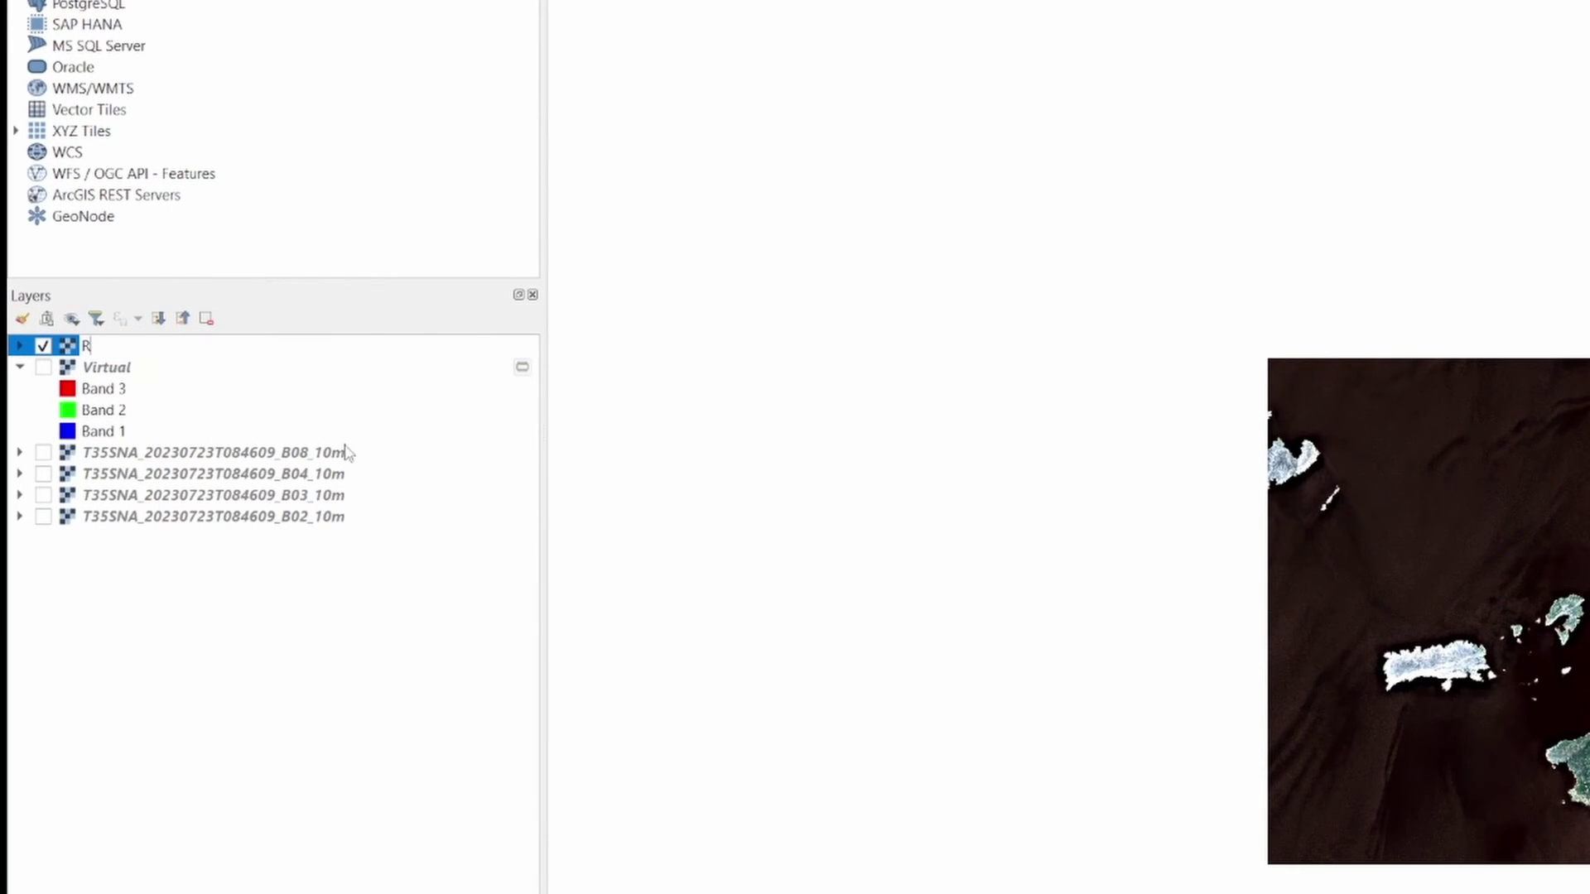
text(hodes)
key(Return)
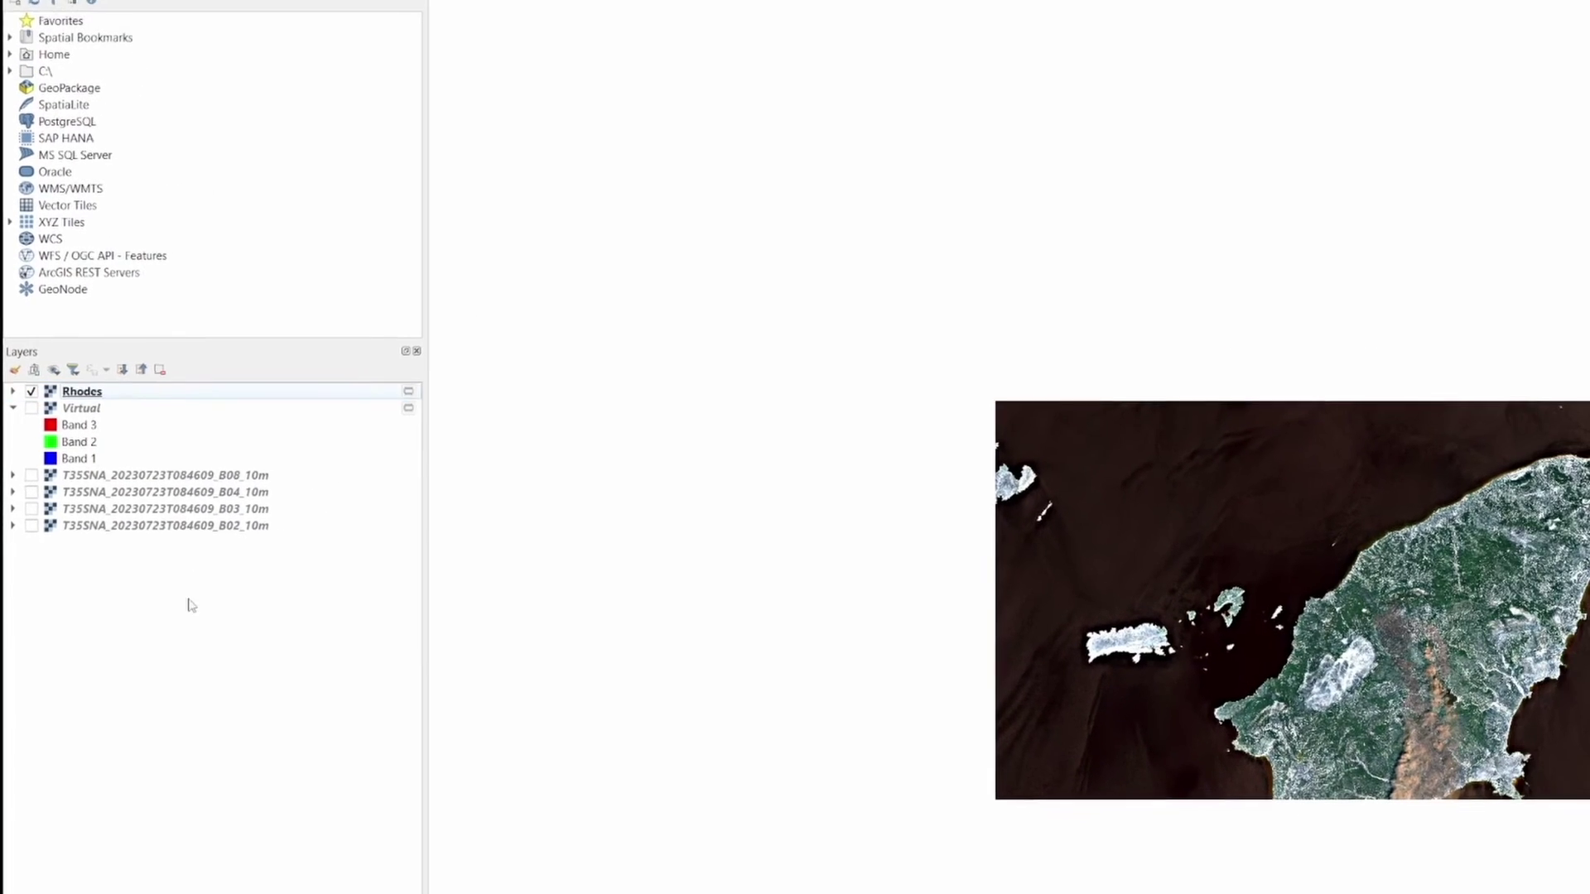
double_click(83, 391)
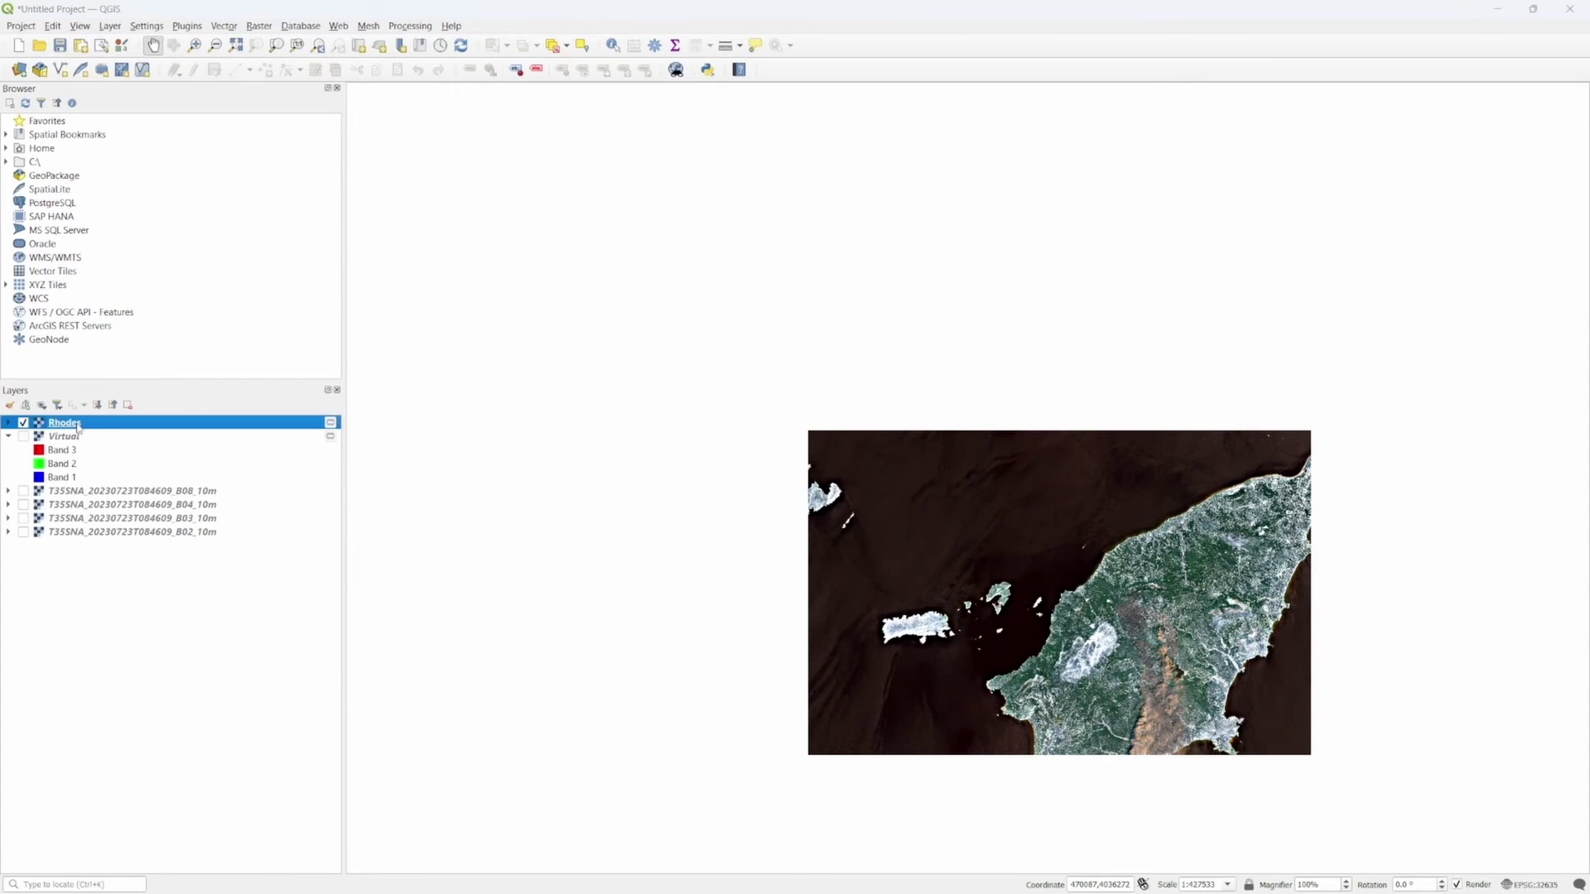
Set red to Band 3, blue to Band 1 and brightness to 20, then apply and close
click(535, 260)
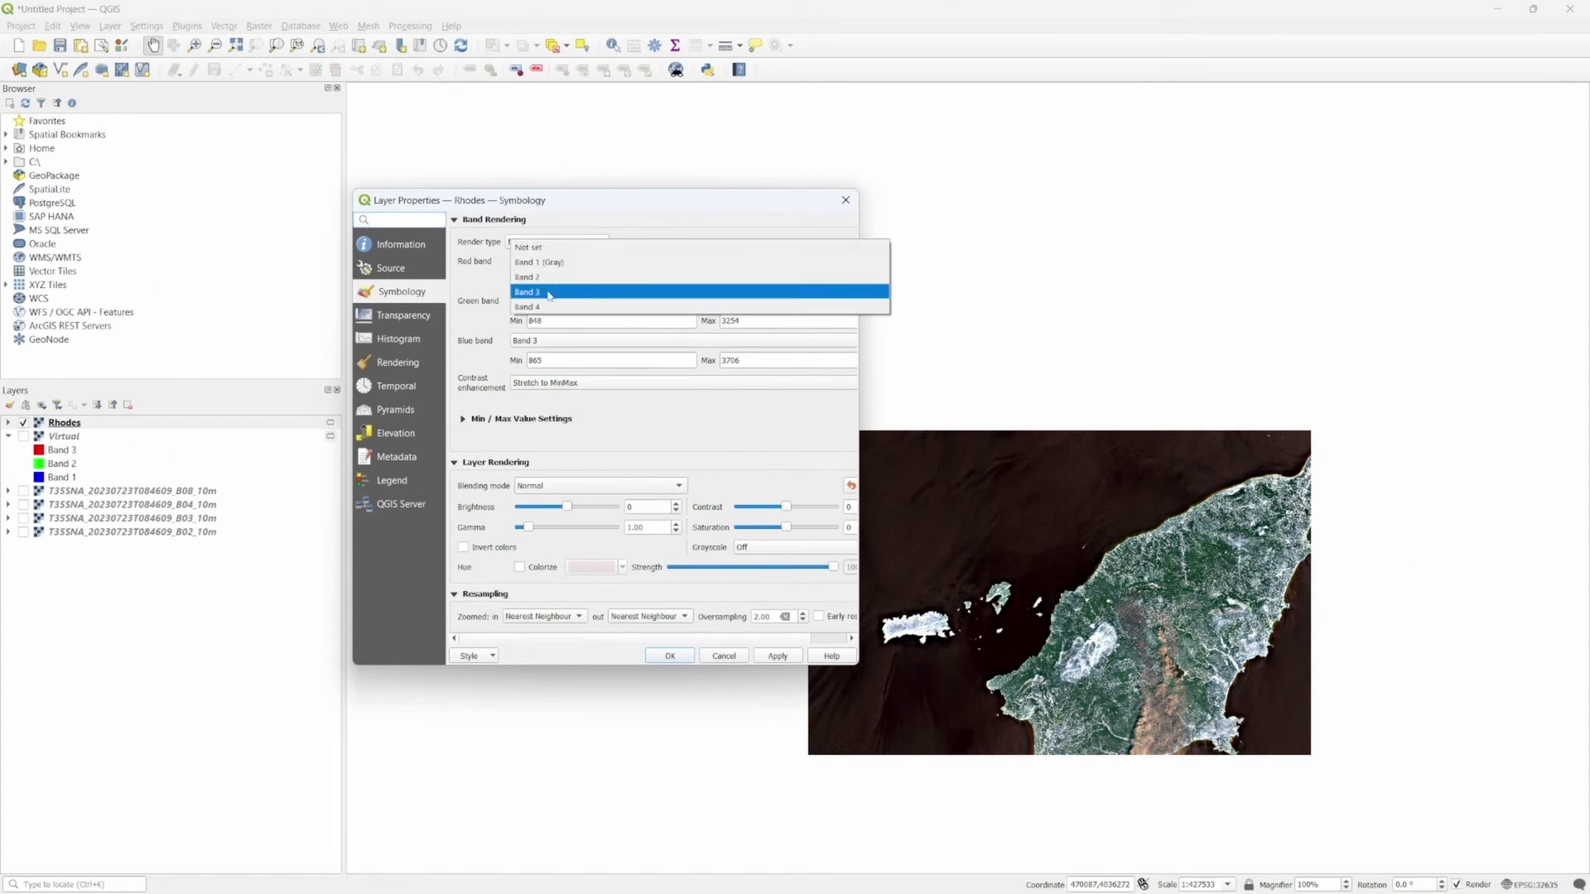
click(548, 293)
click(546, 341)
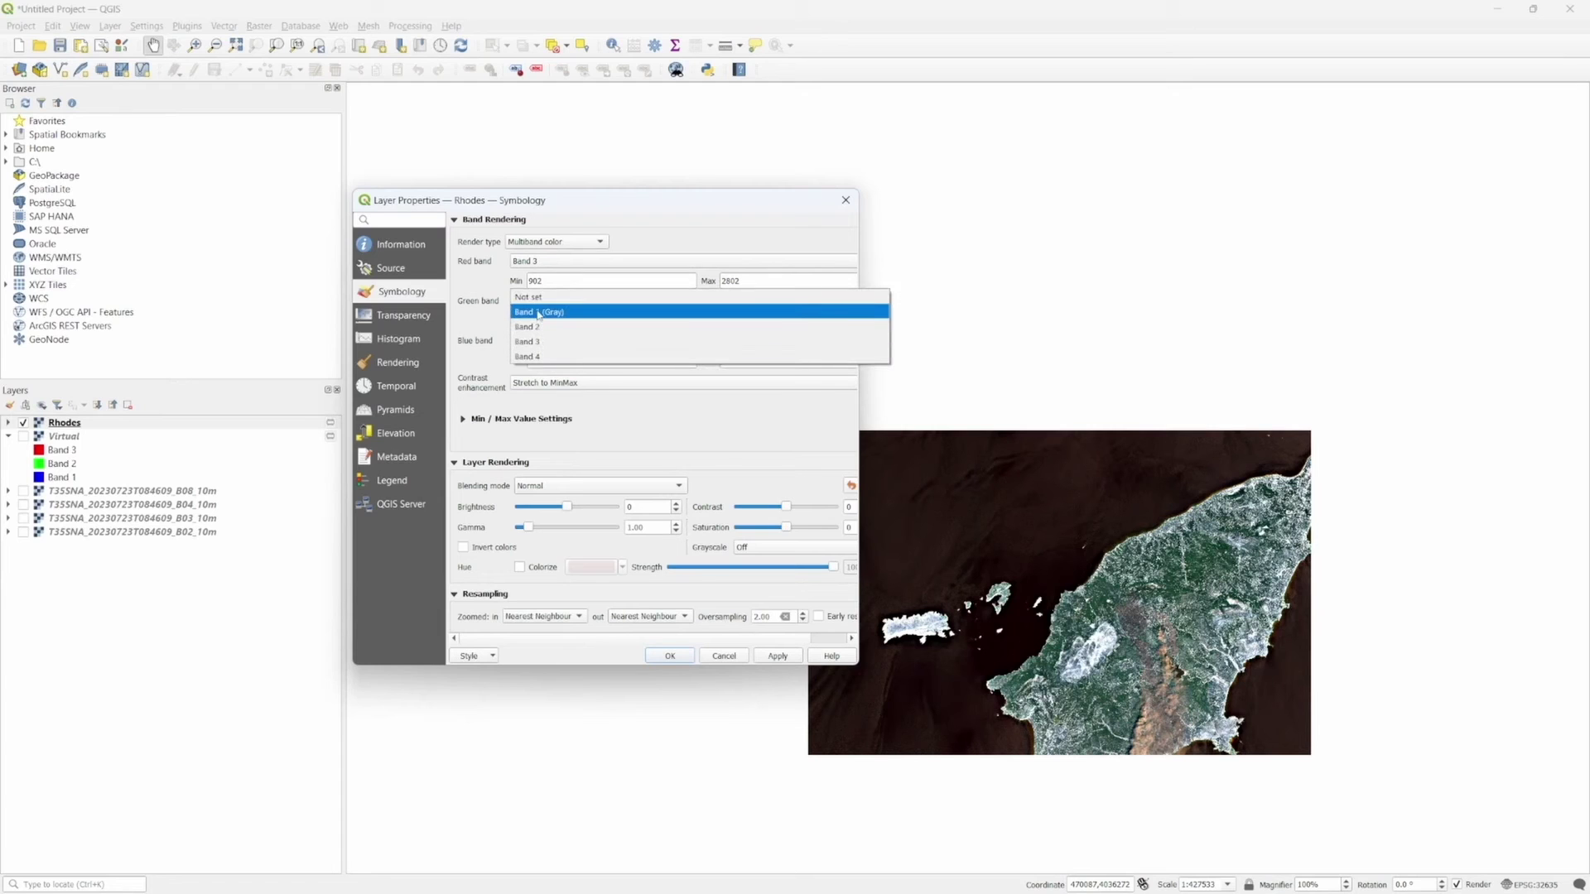
click(541, 313)
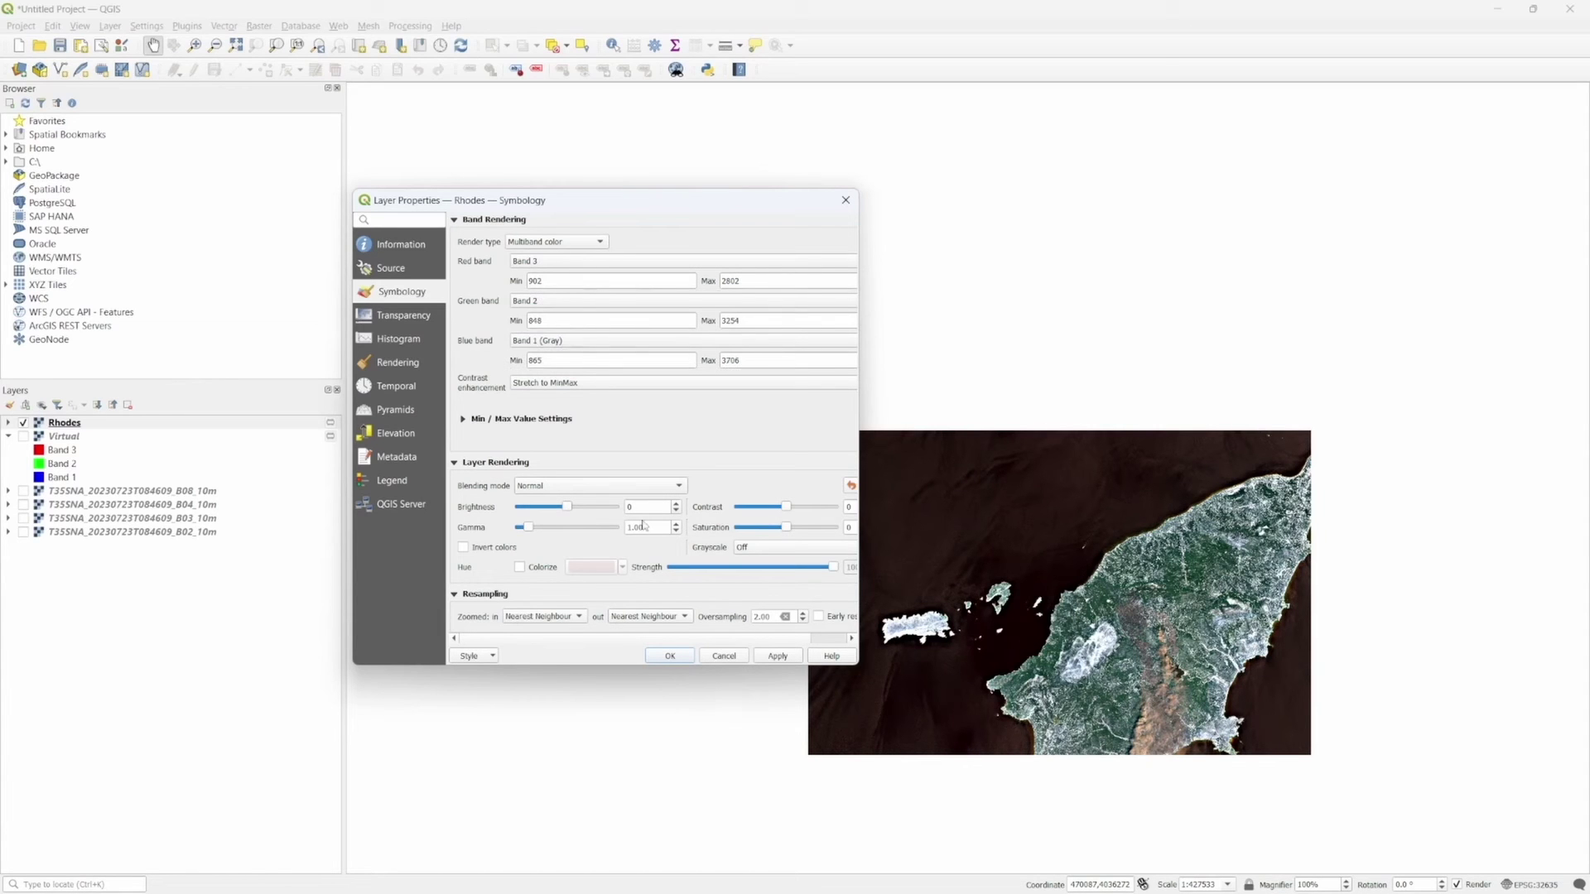
text(20)
click(777, 657)
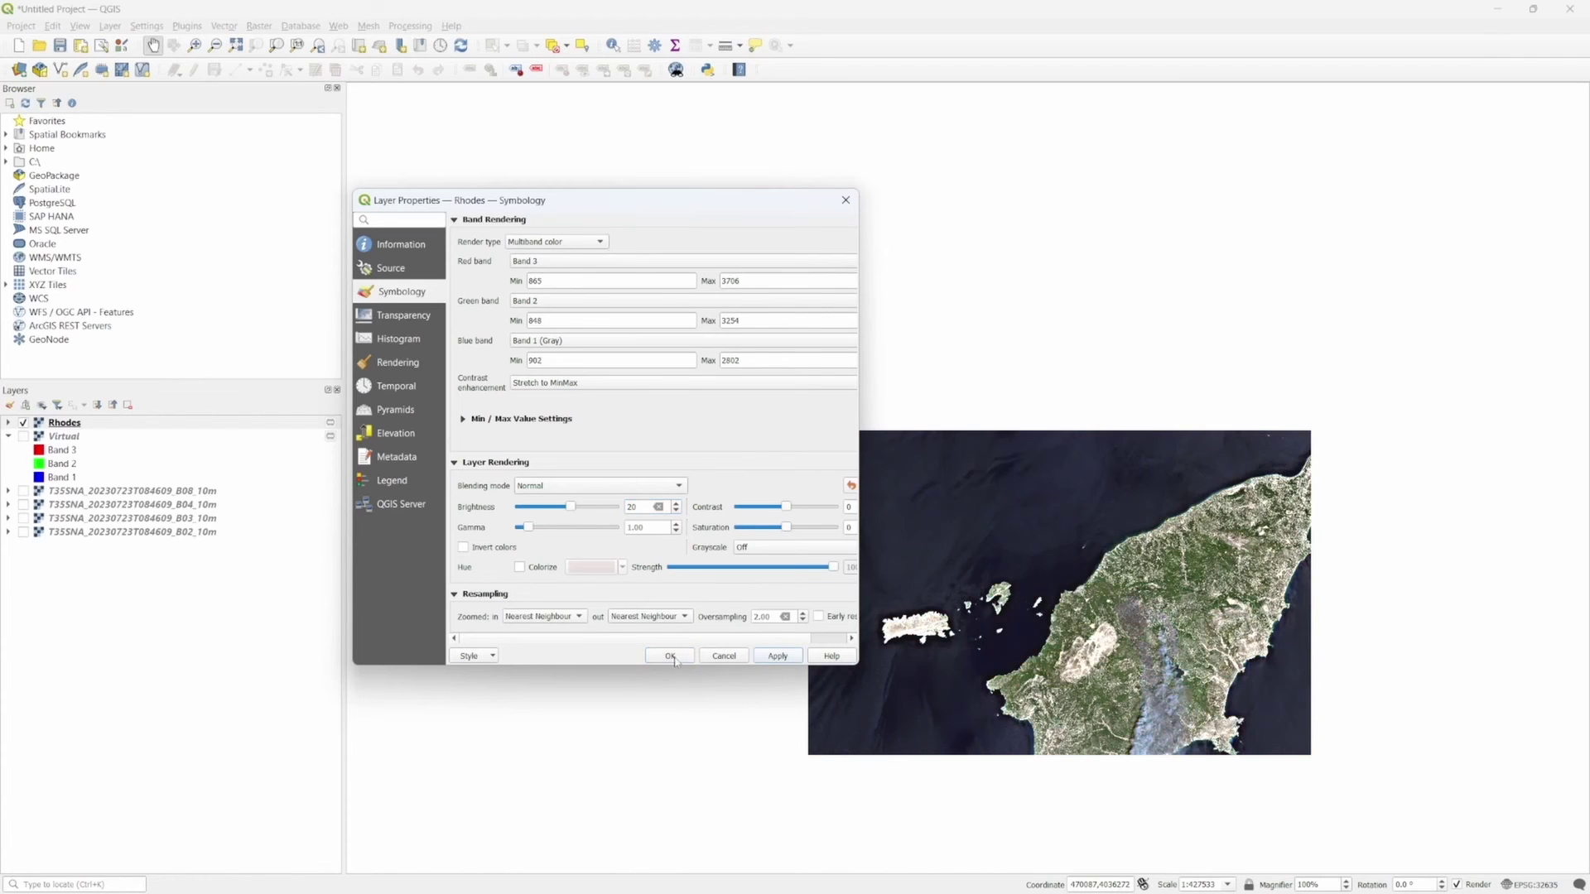
click(670, 655)
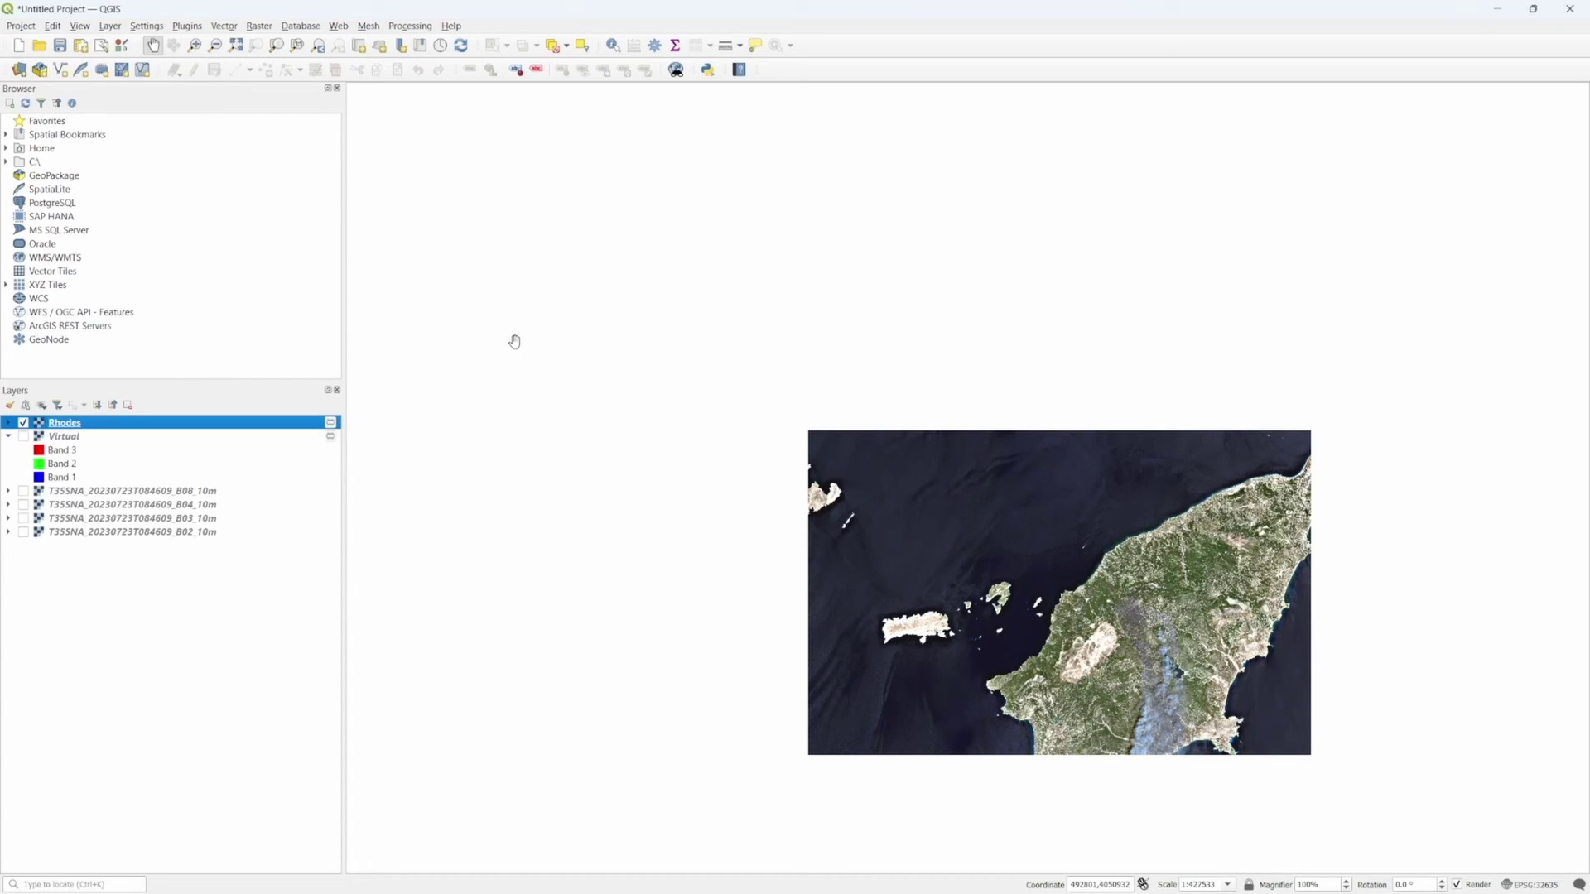
Zoom in on Rhodes and reopen the Rhodes layer's properties
scroll(1129, 664, up, 1)
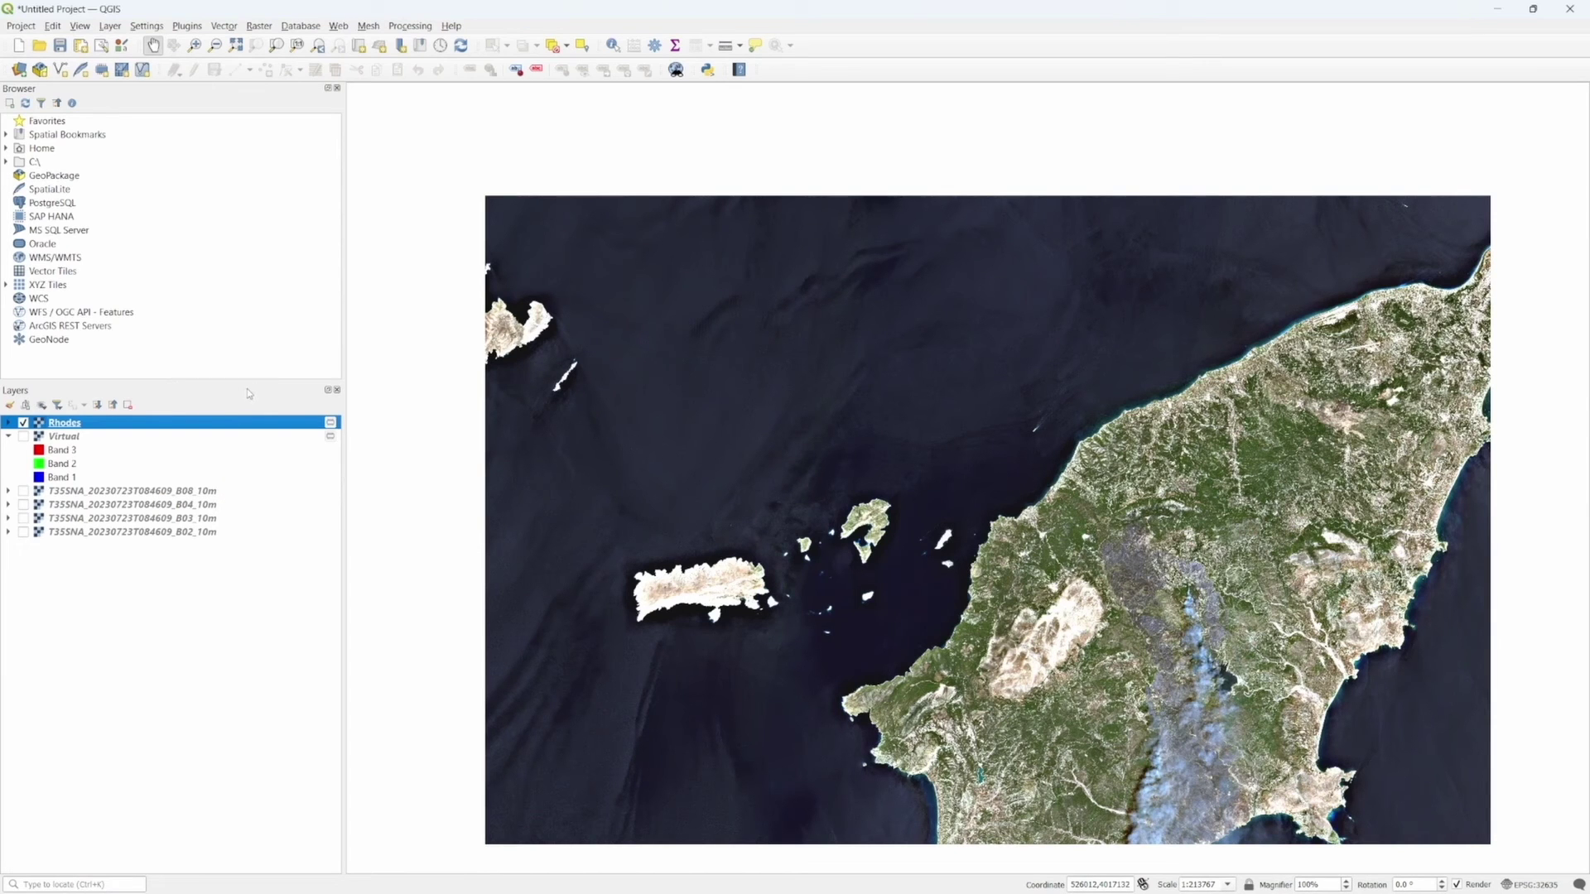
double_click(105, 424)
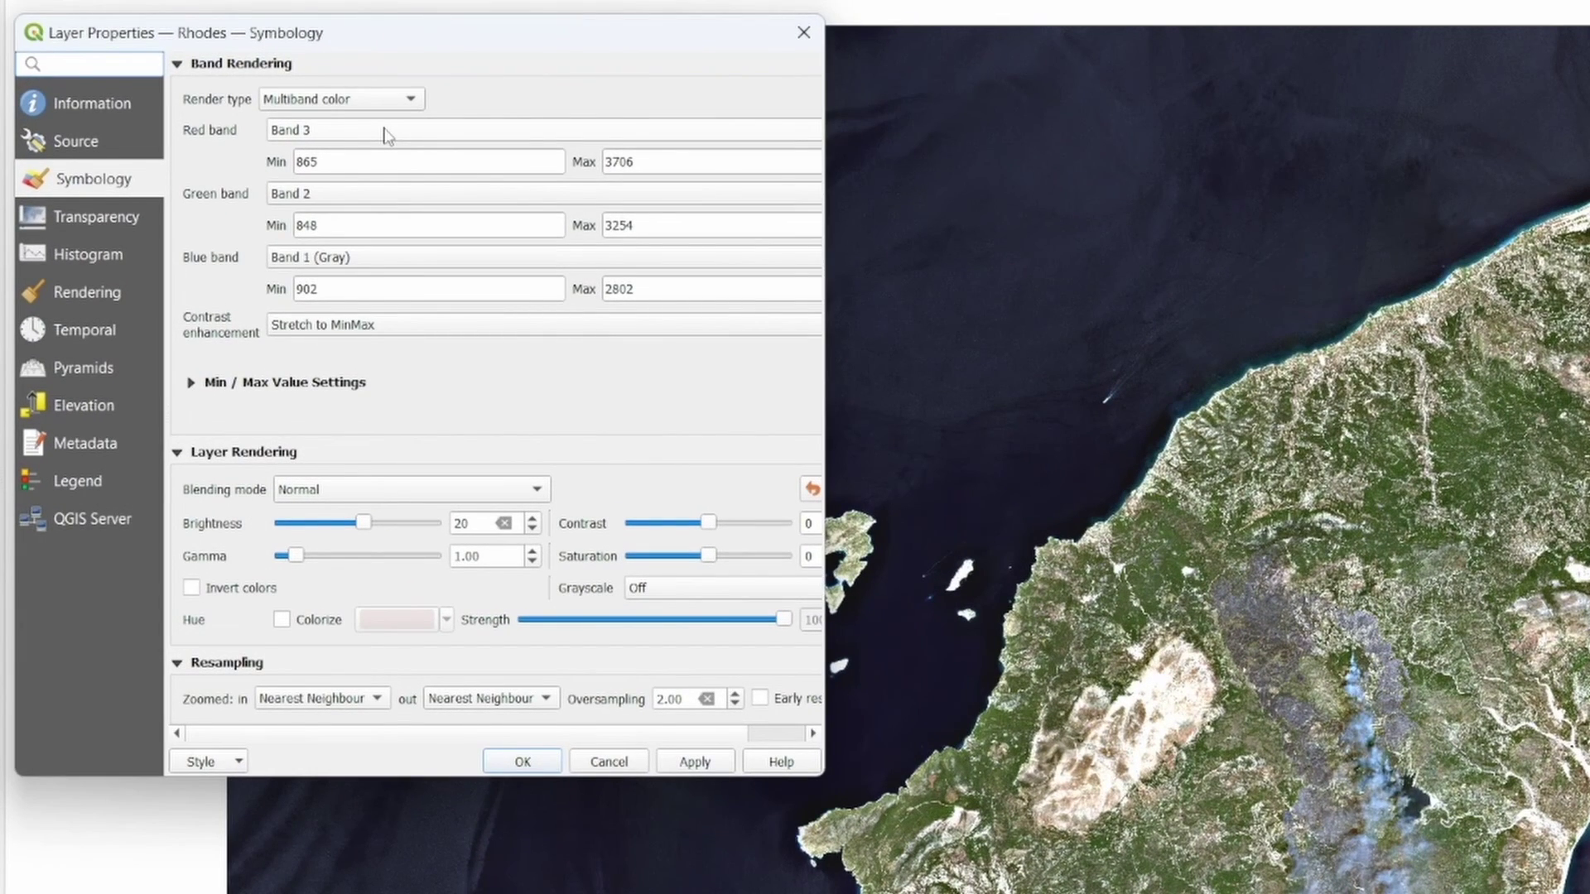
Assign Band 4 to red, Band 3 to green and Band 2 to blue, then apply and close
click(385, 135)
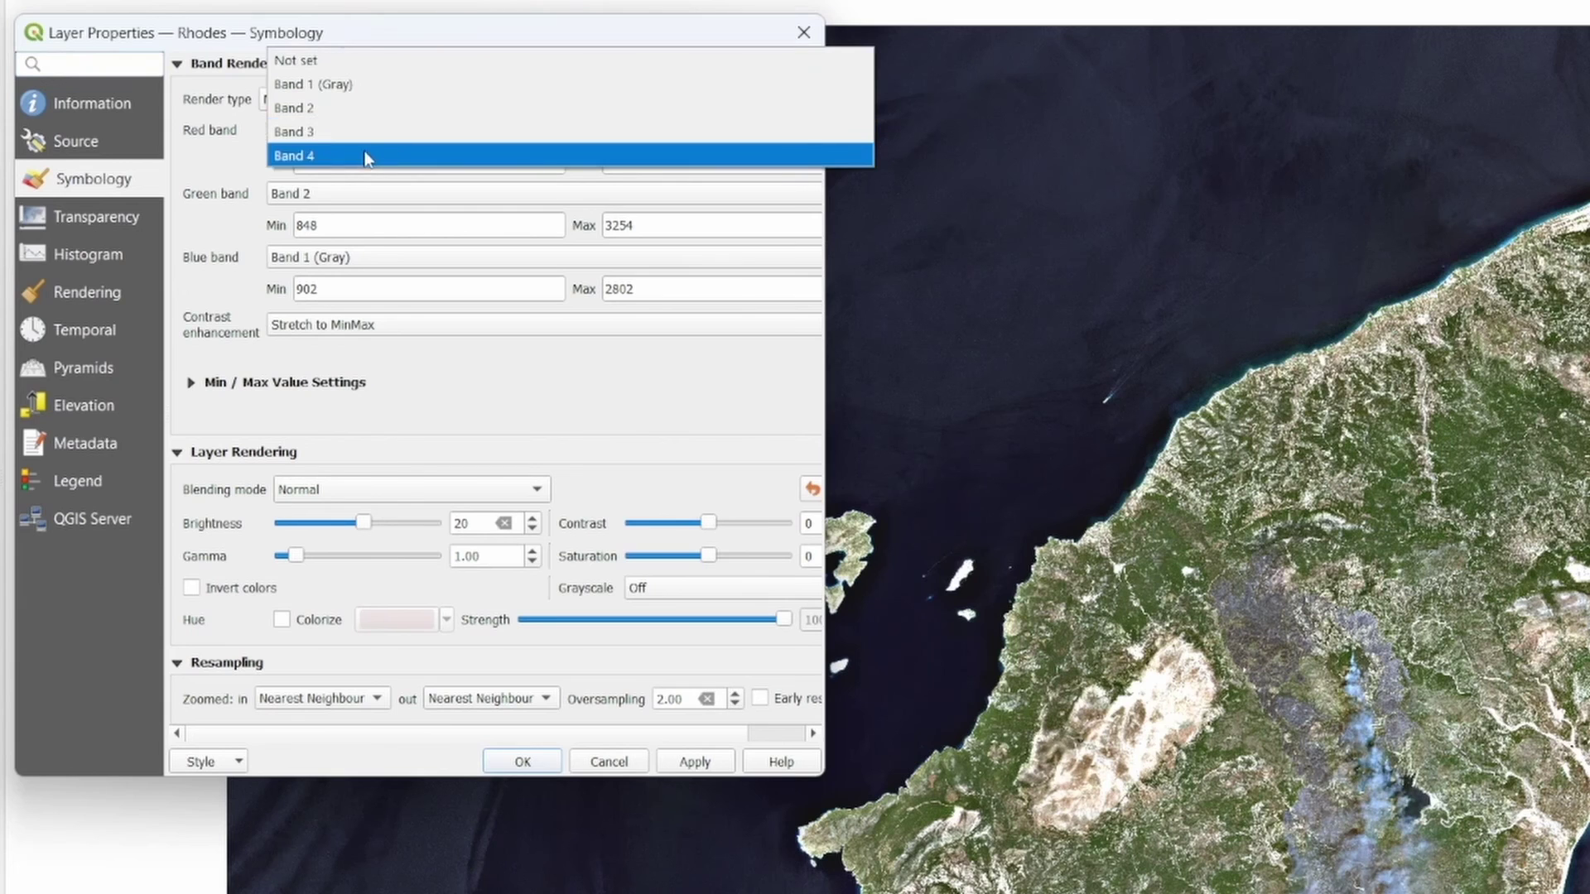
click(370, 157)
click(348, 194)
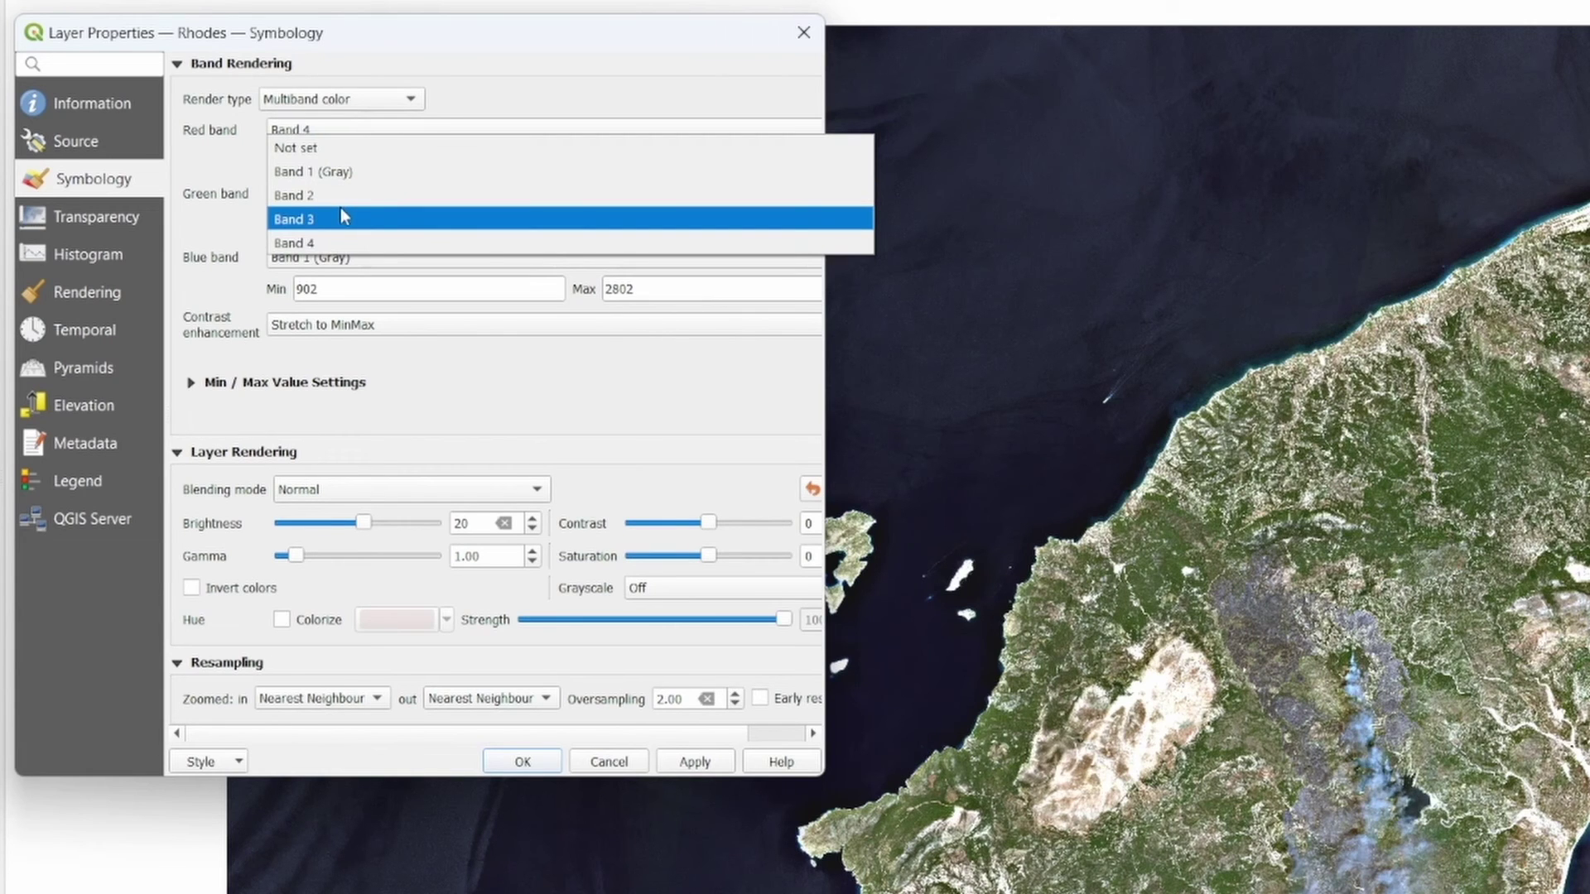
click(342, 217)
click(338, 259)
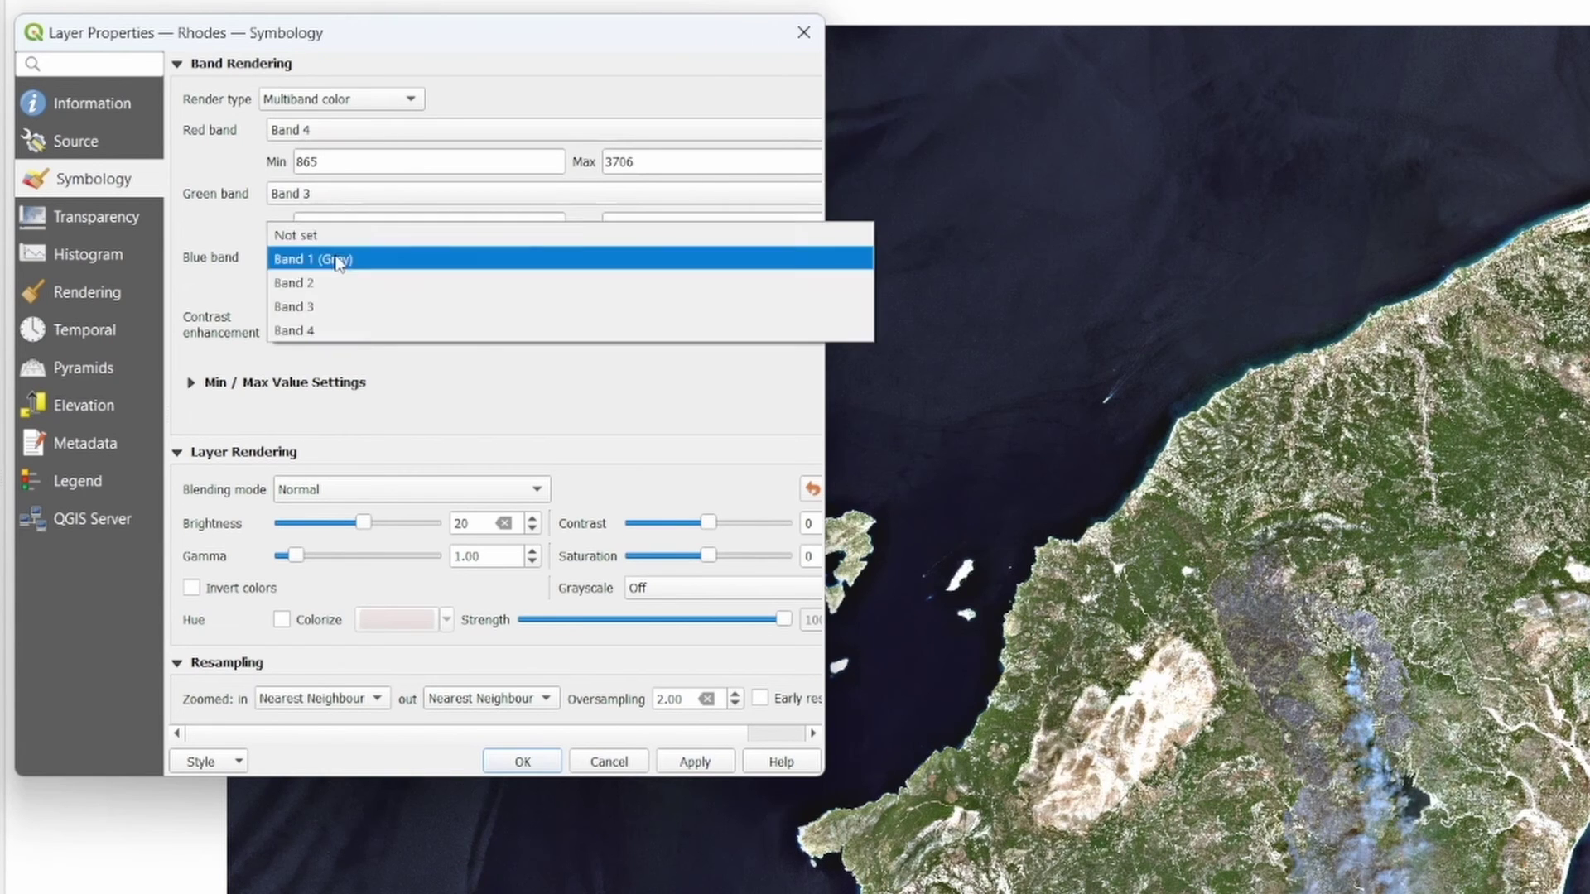
click(339, 283)
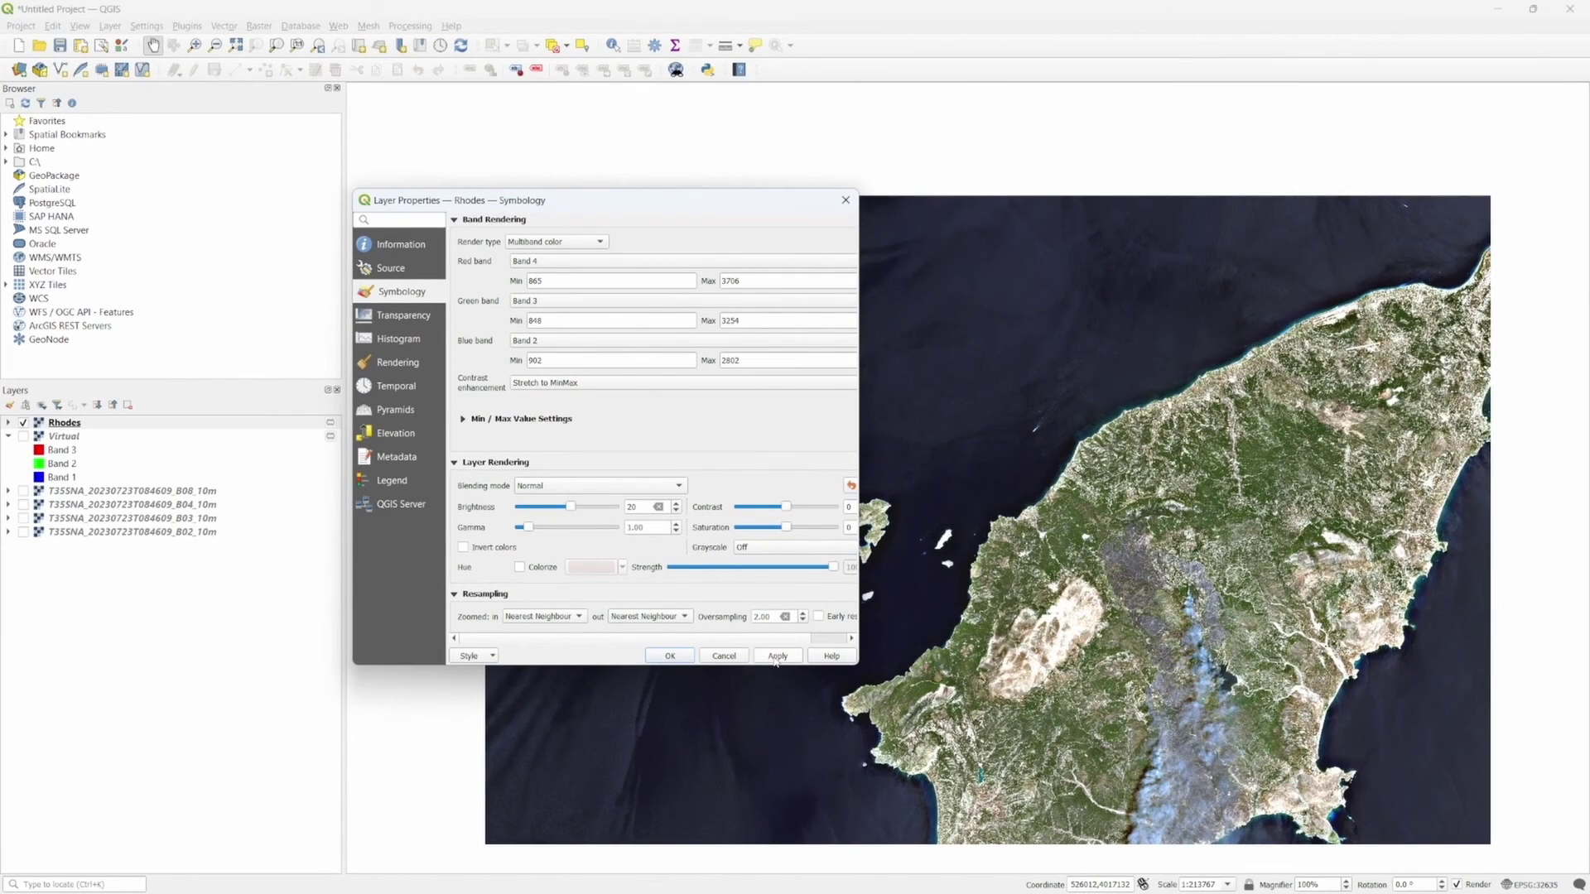
click(776, 657)
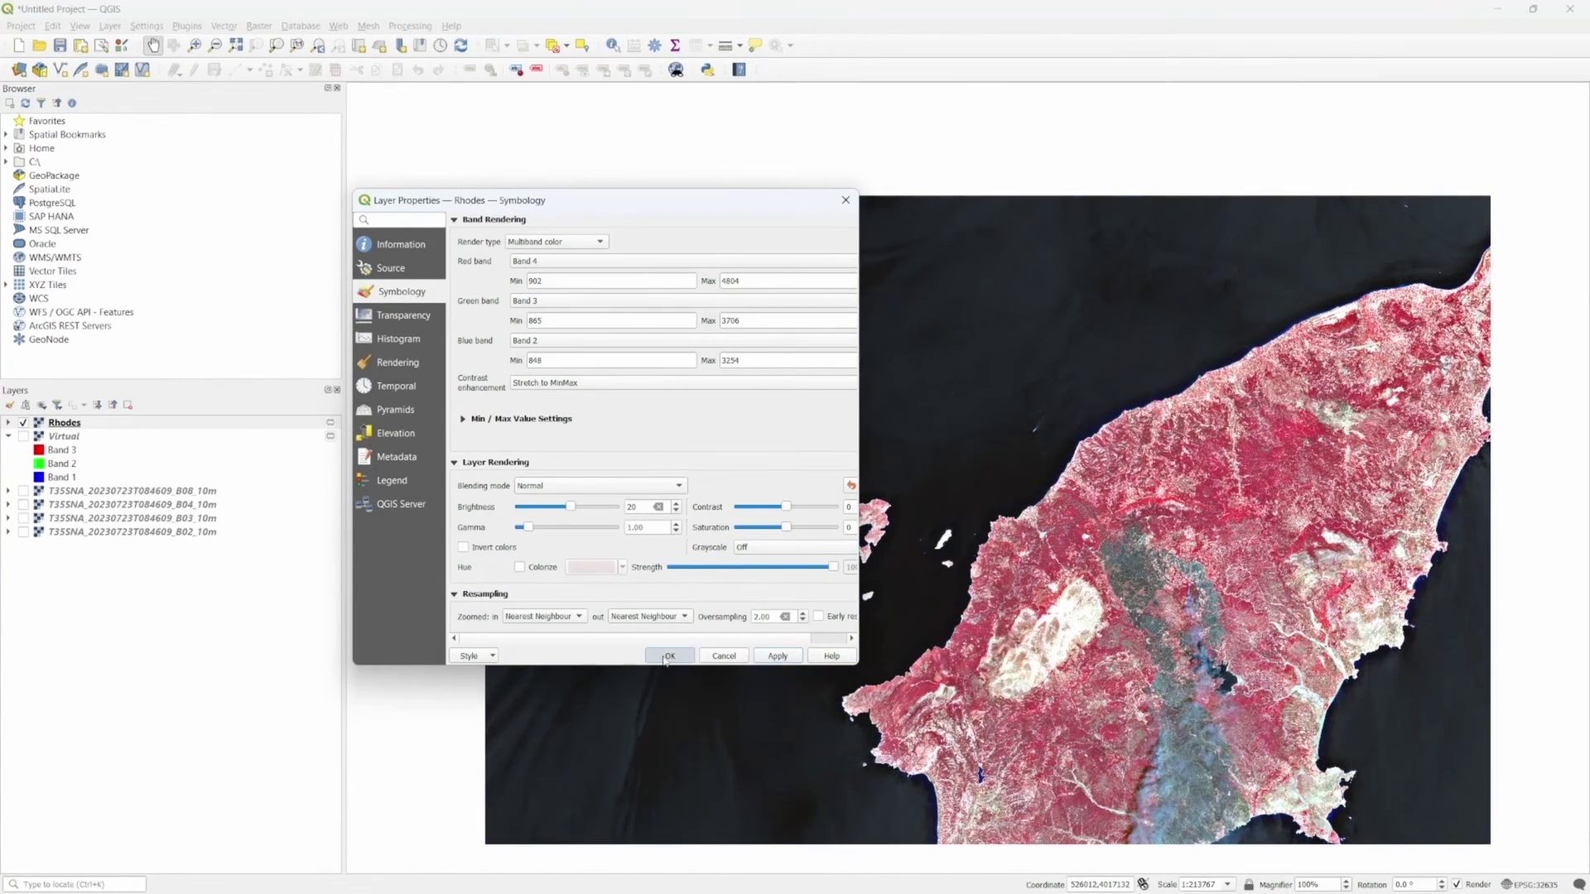
click(668, 656)
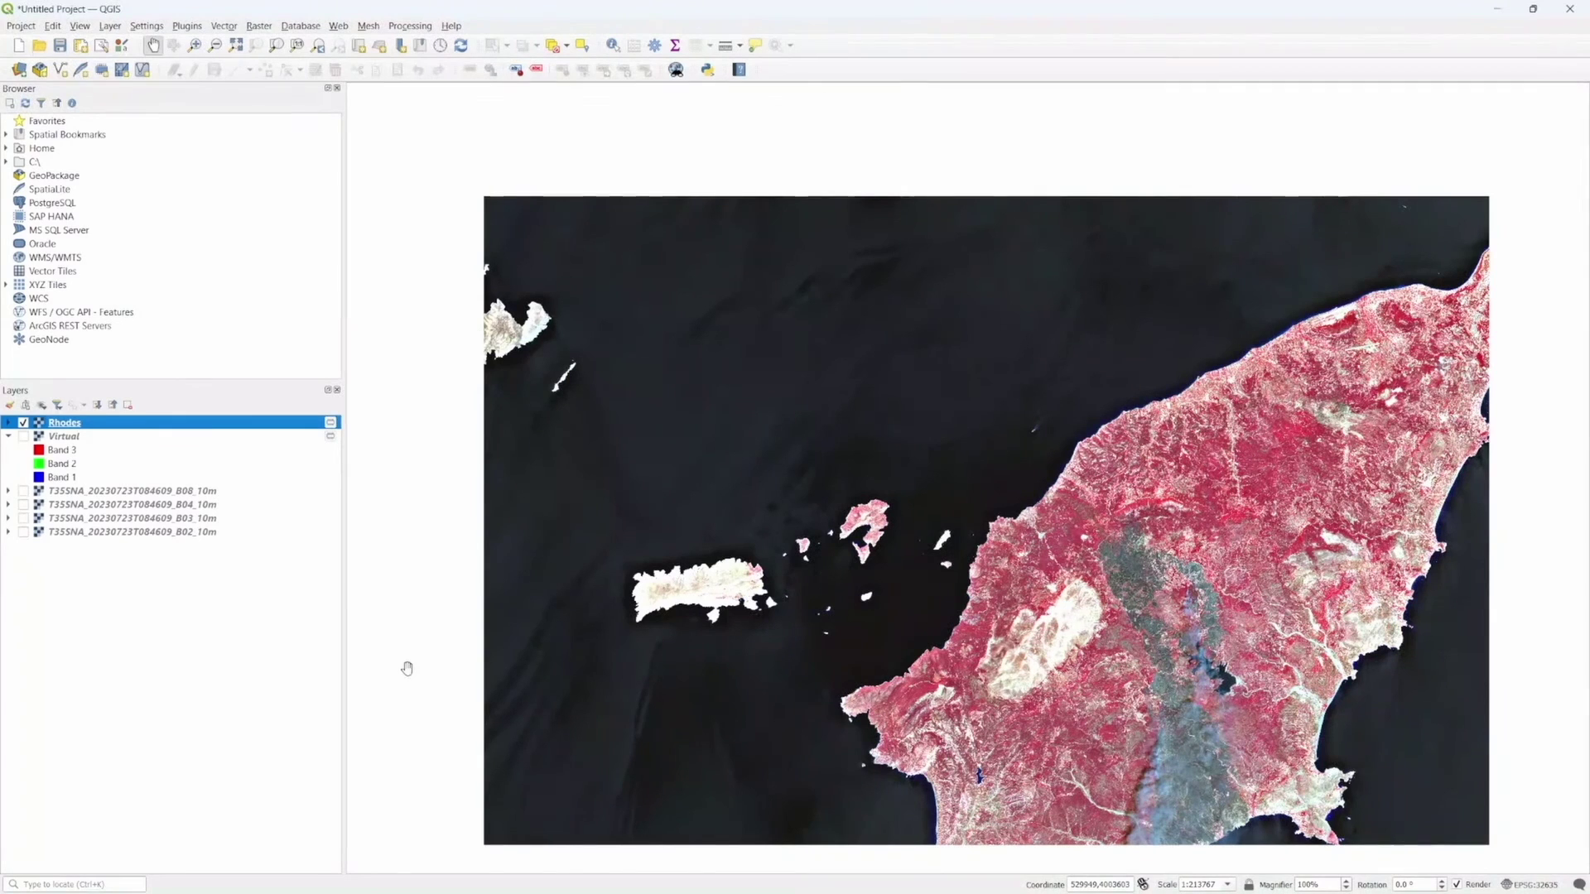
Start an Export Map to Image with the extent calculated from the Rhodes layer
click(21, 25)
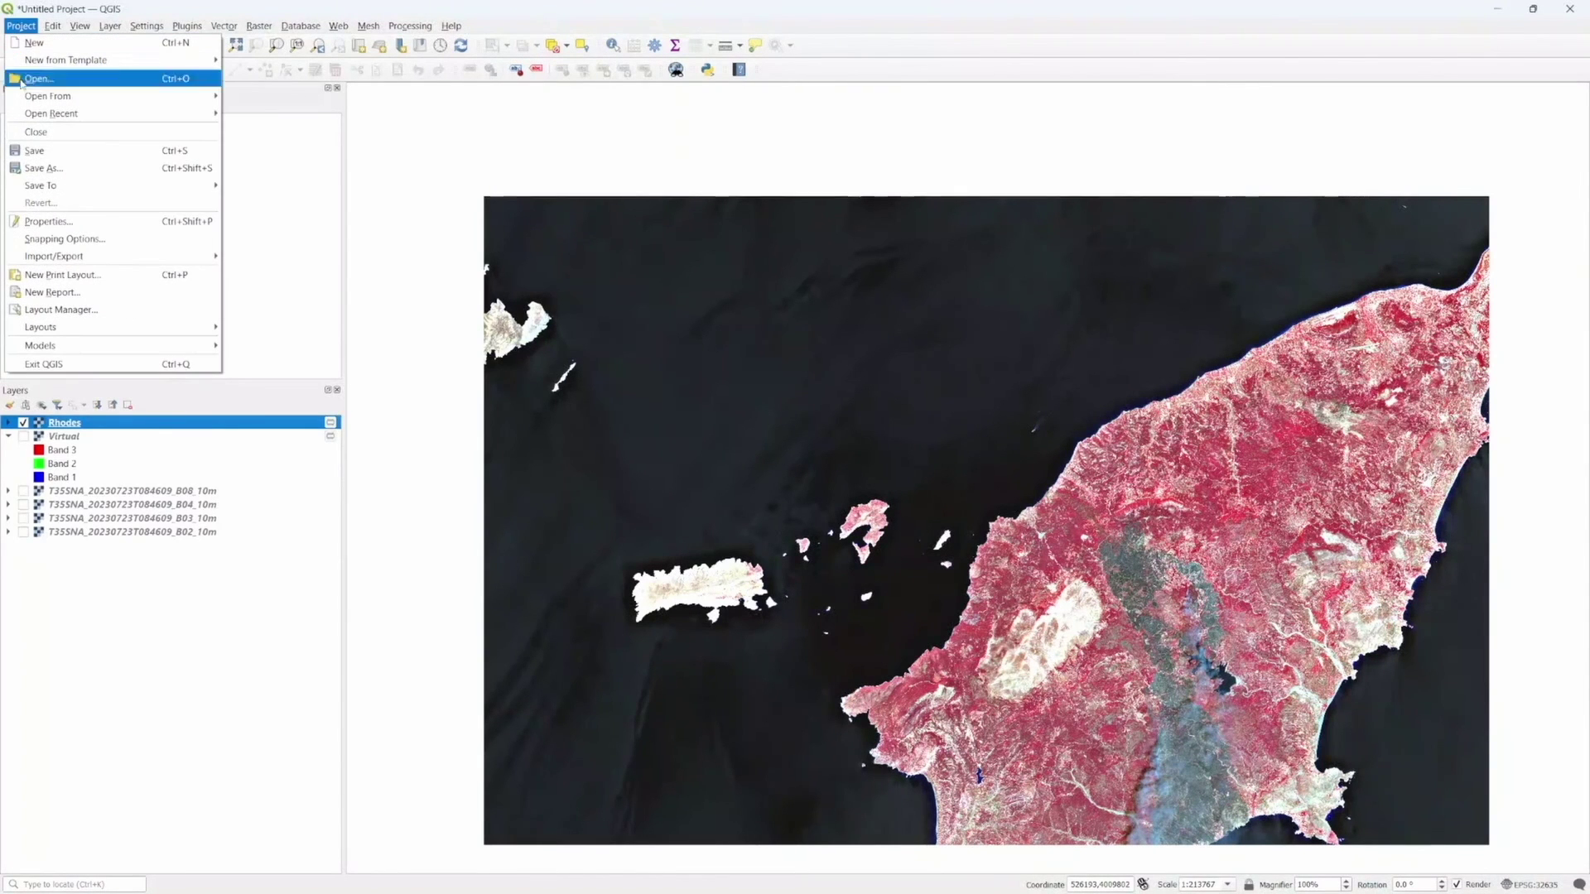
mouse_move(166, 256)
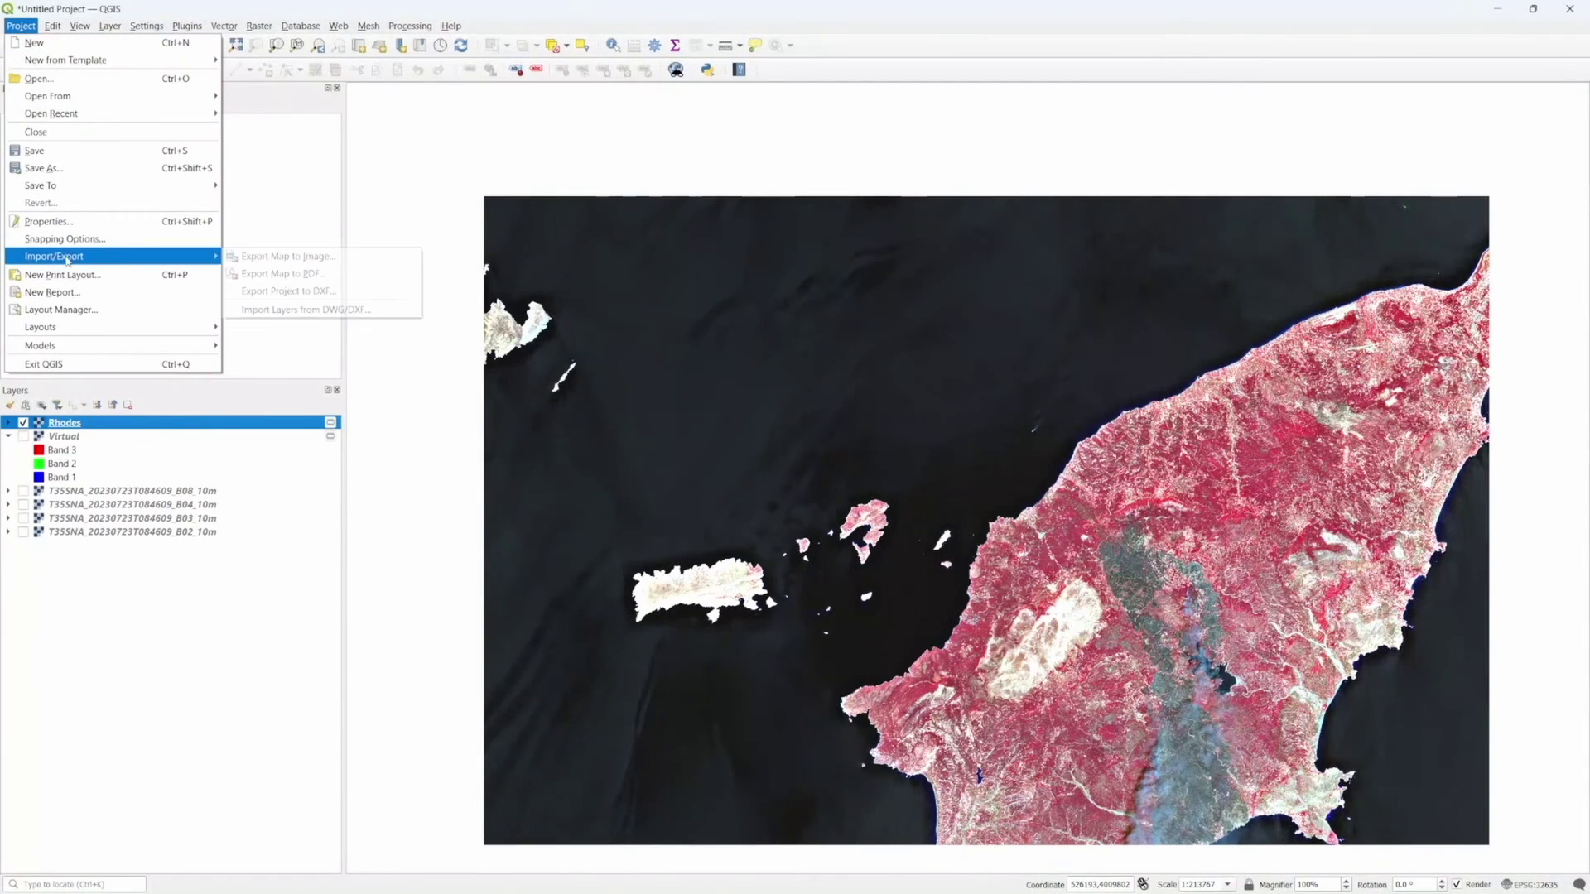
click(304, 259)
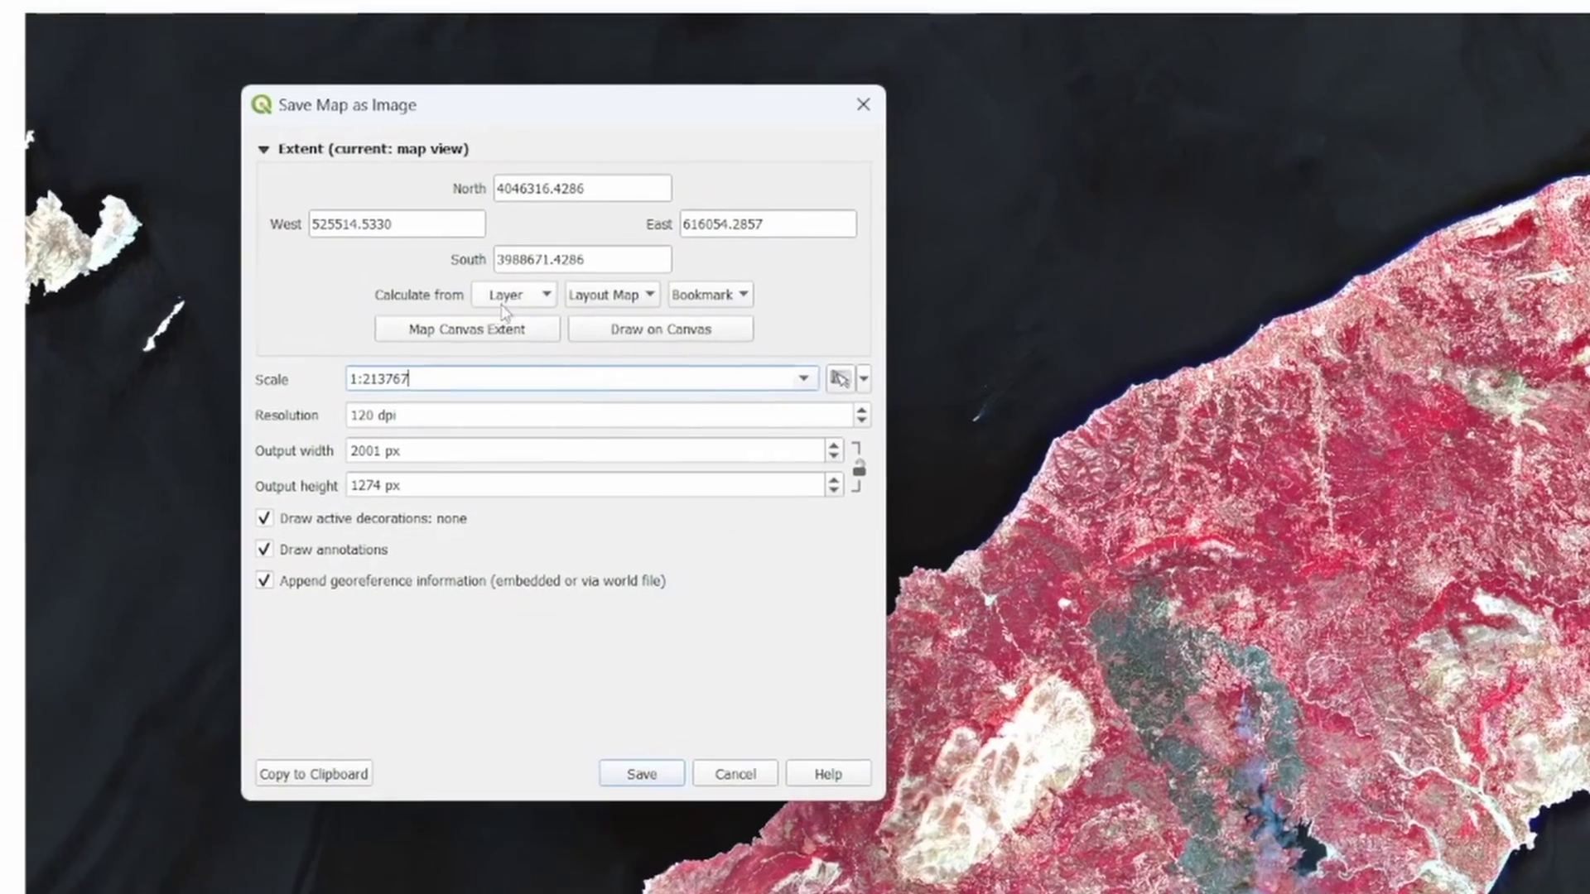
click(766, 358)
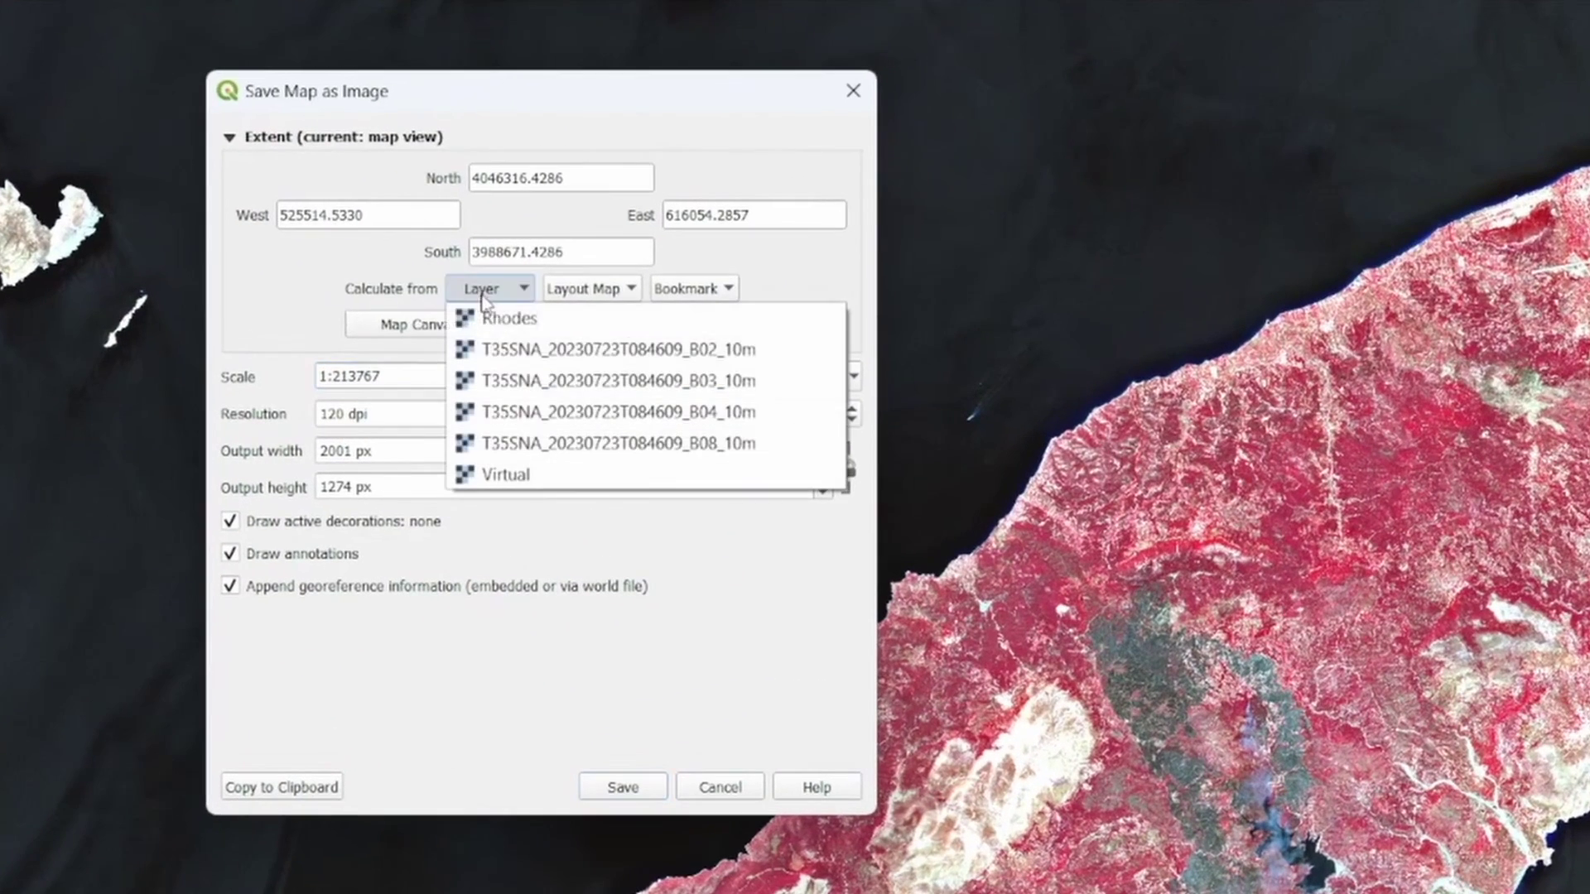
click(499, 328)
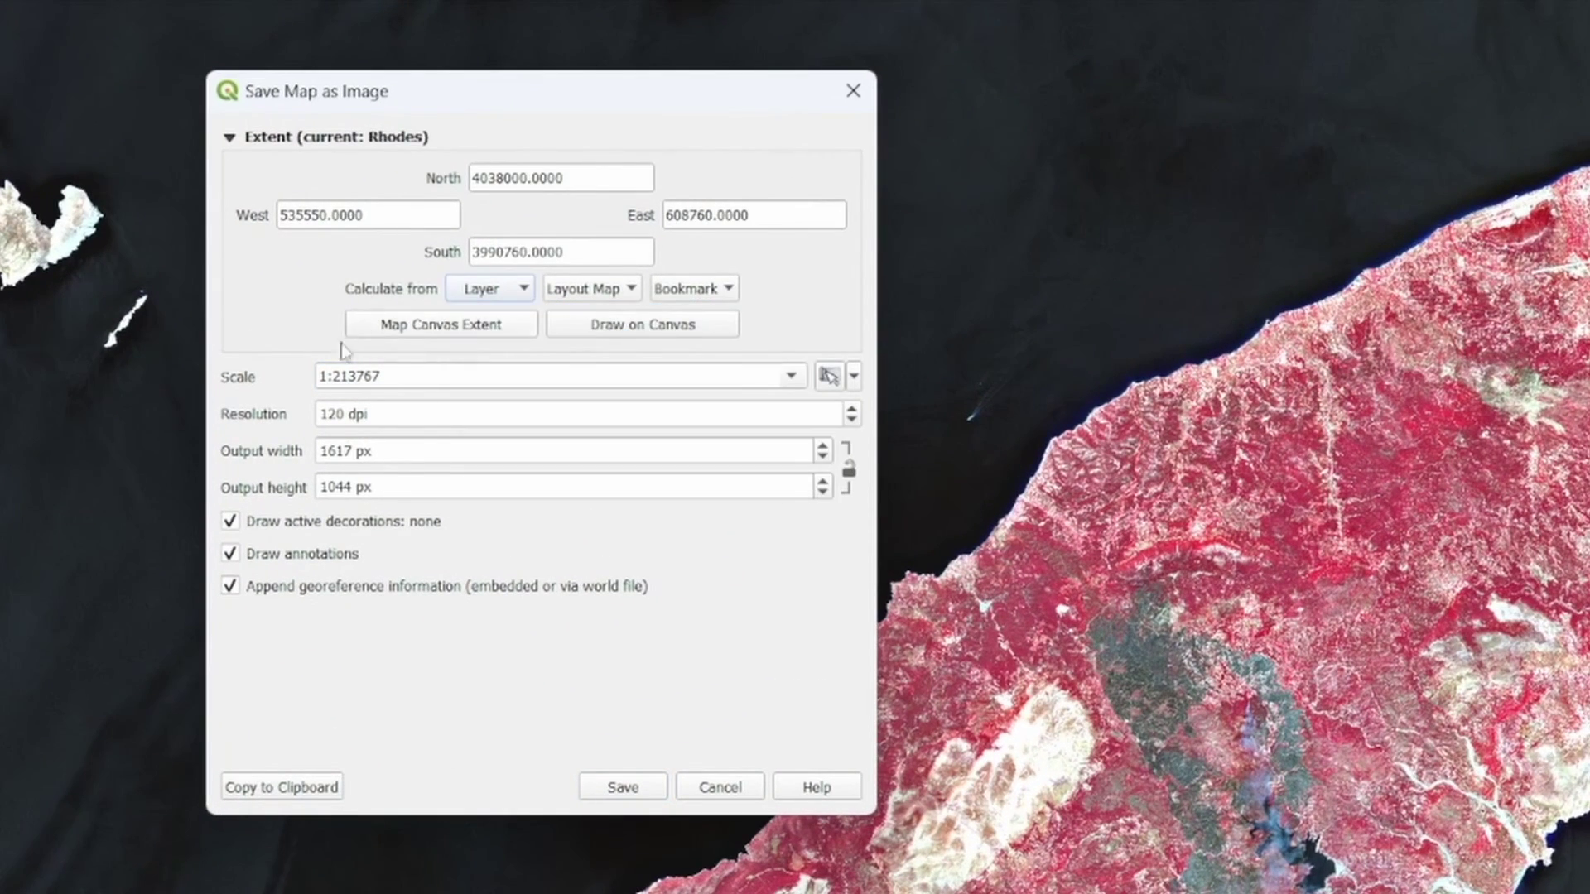
Change the export resolution from 120 to 300 dpi and proceed to saving
click(380, 416)
drag(379, 416, 265, 414)
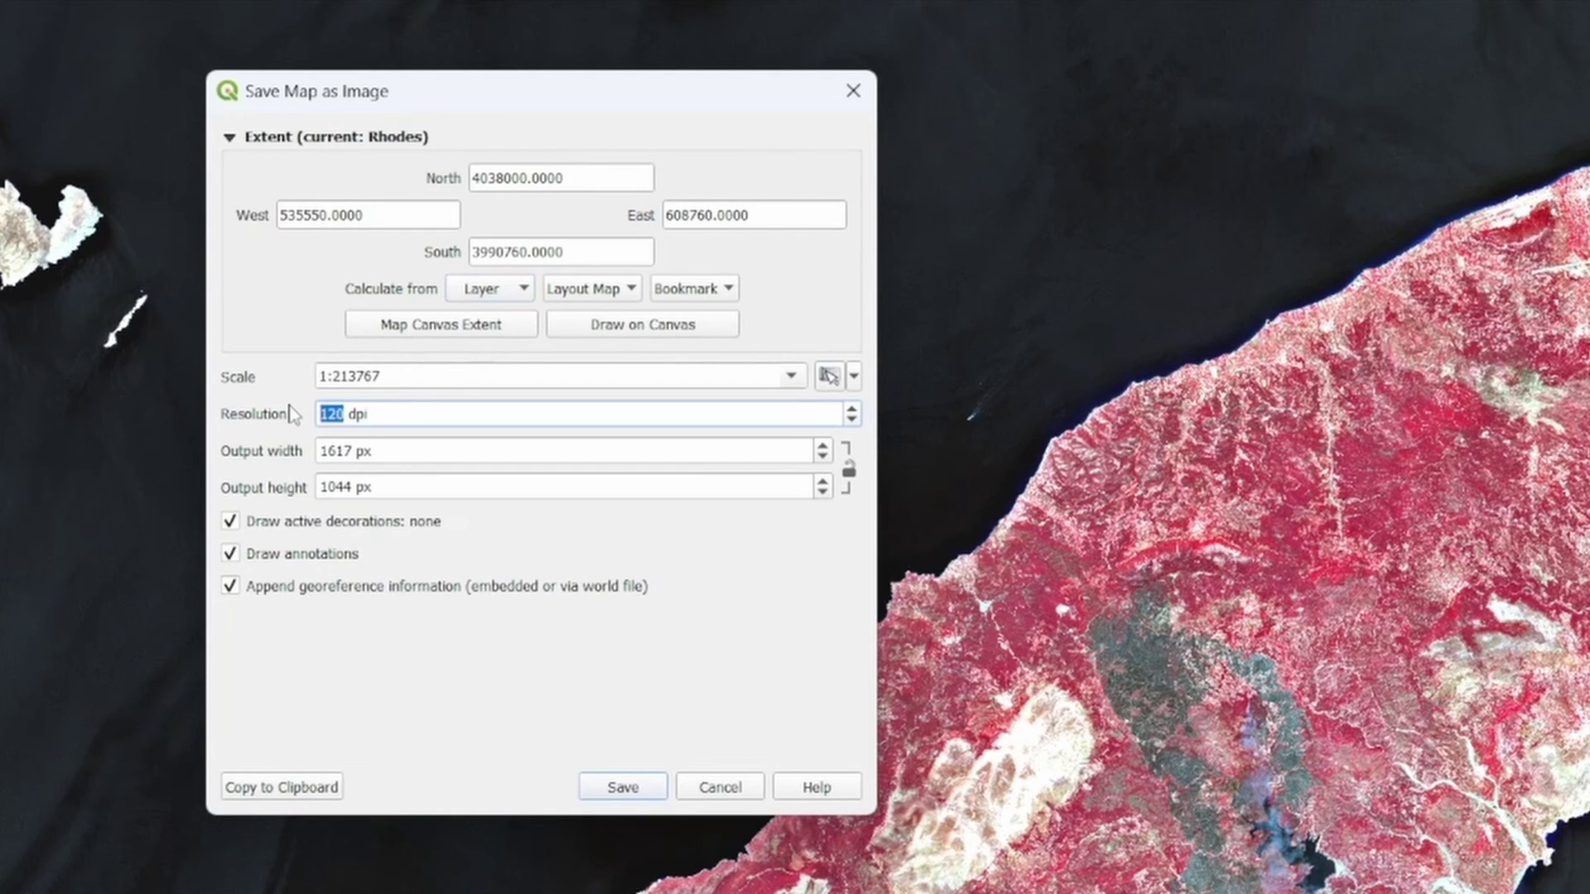
text(300)
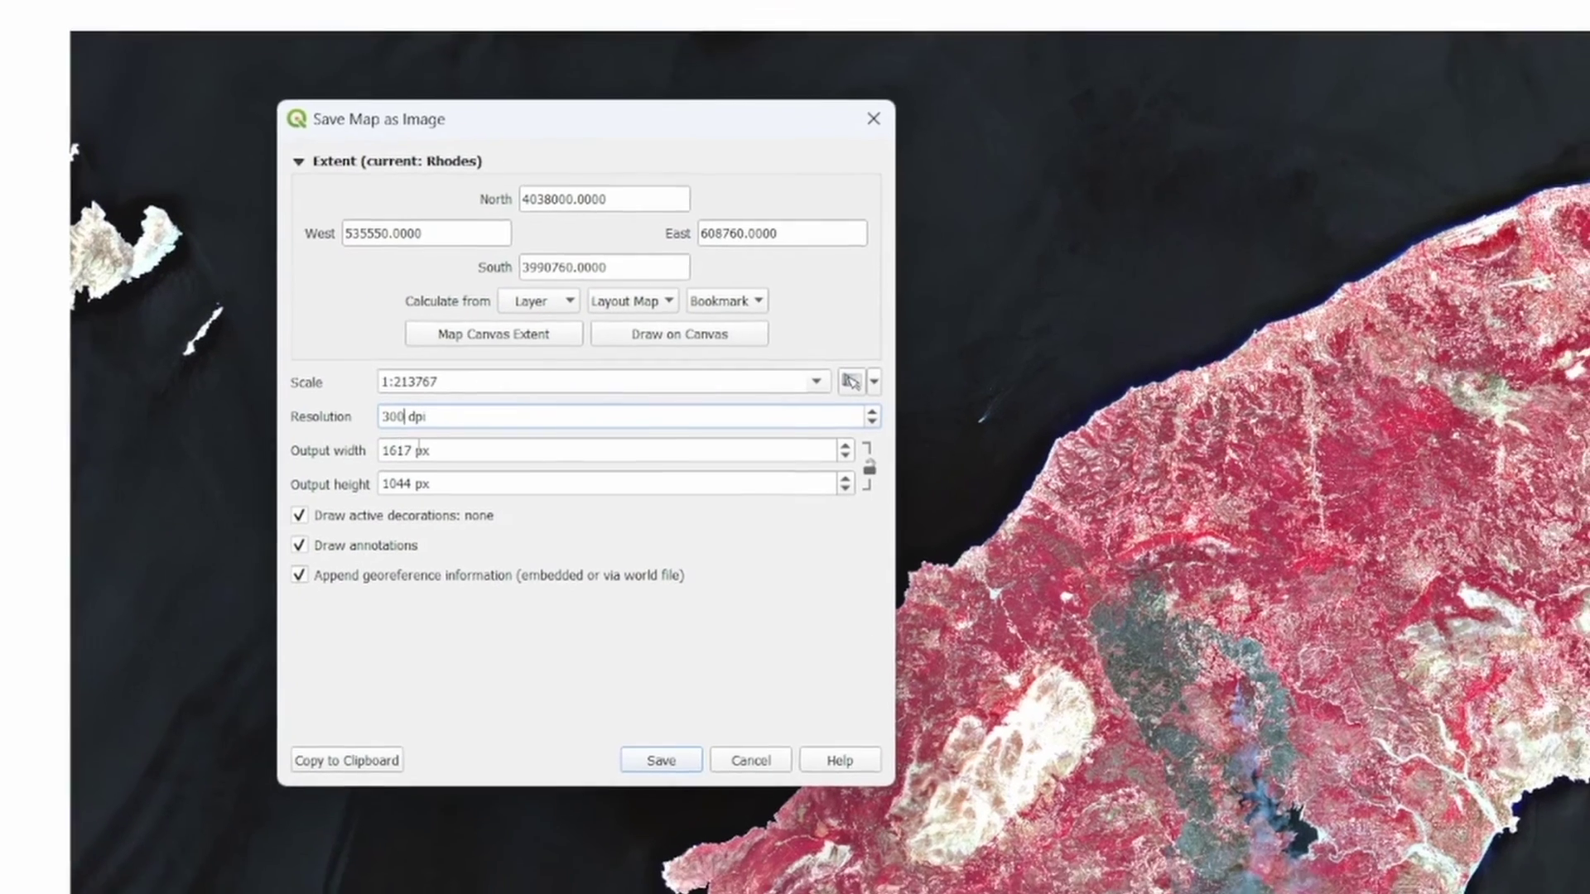
key(Tab)
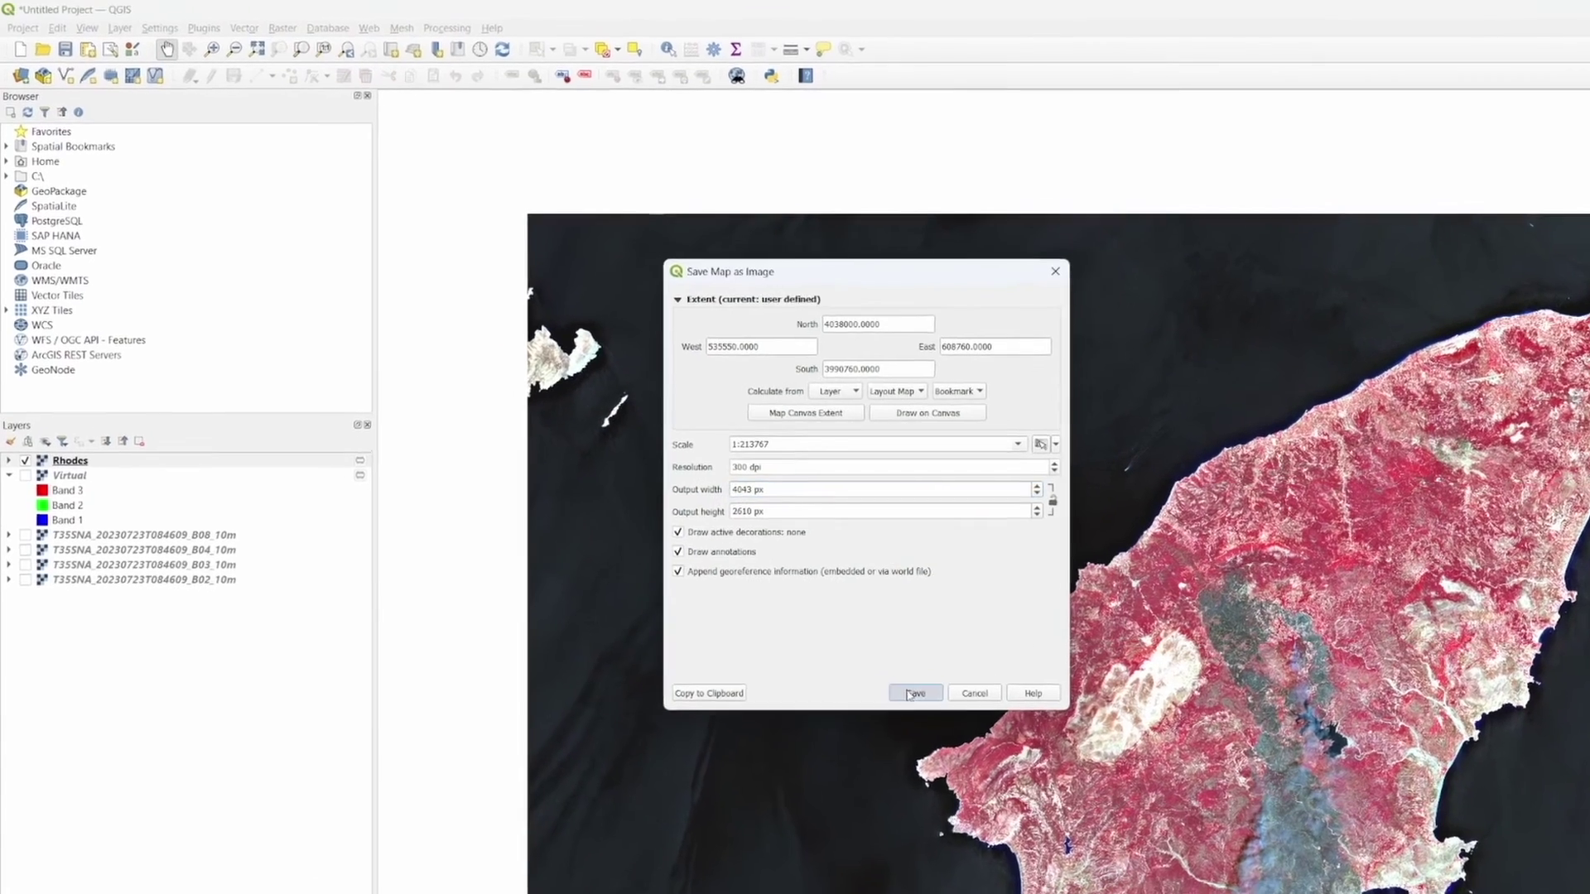
click(840, 636)
click(338, 539)
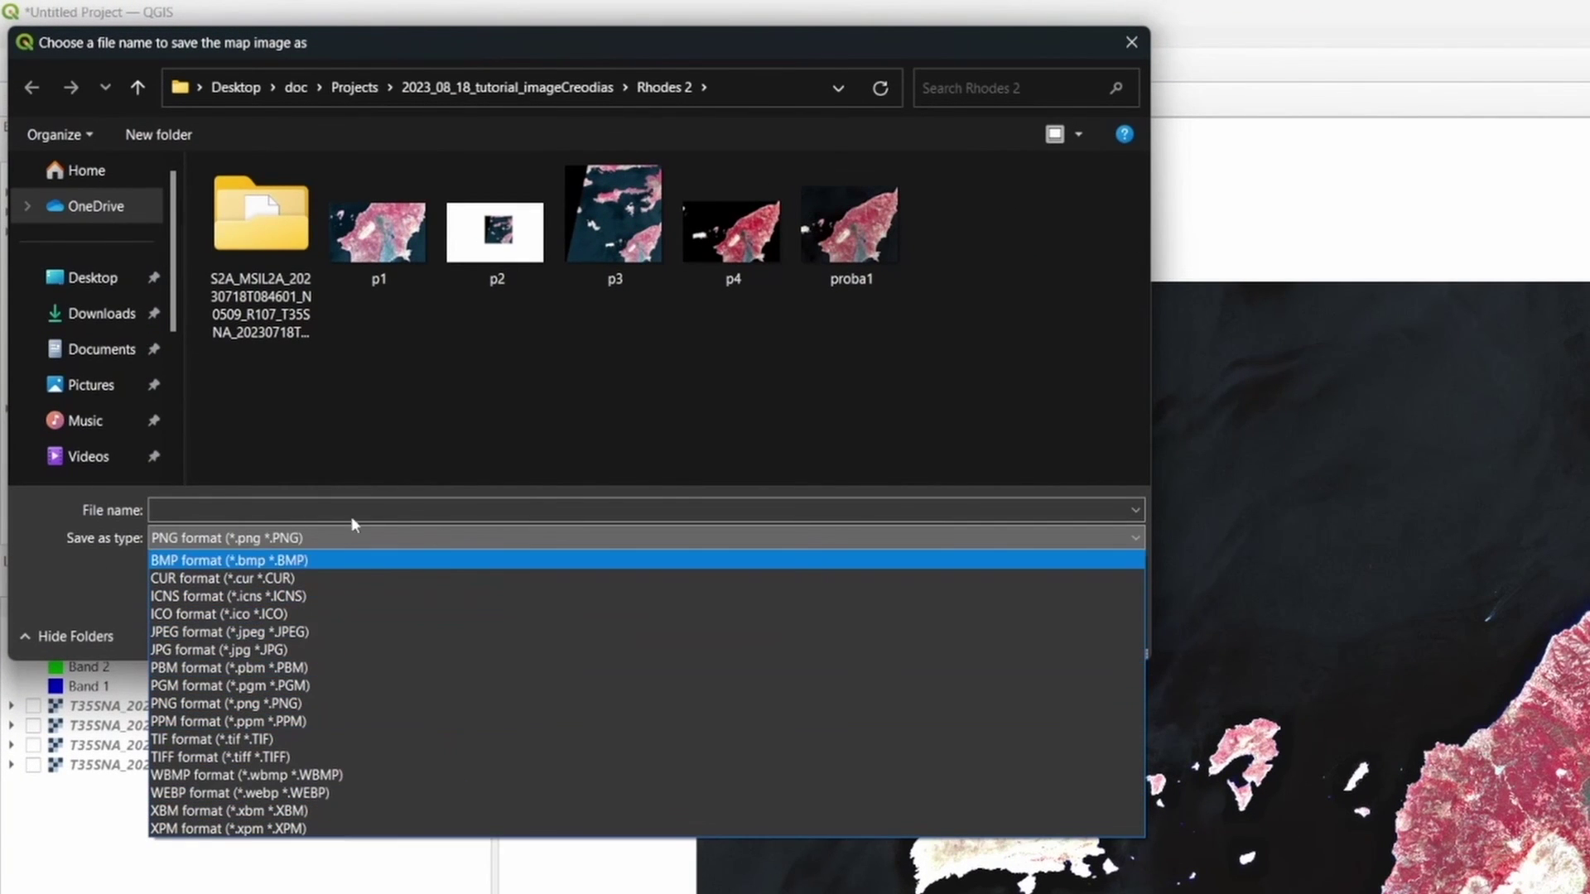
Save the map image as a PNG file named 'Rhodes'
click(186, 509)
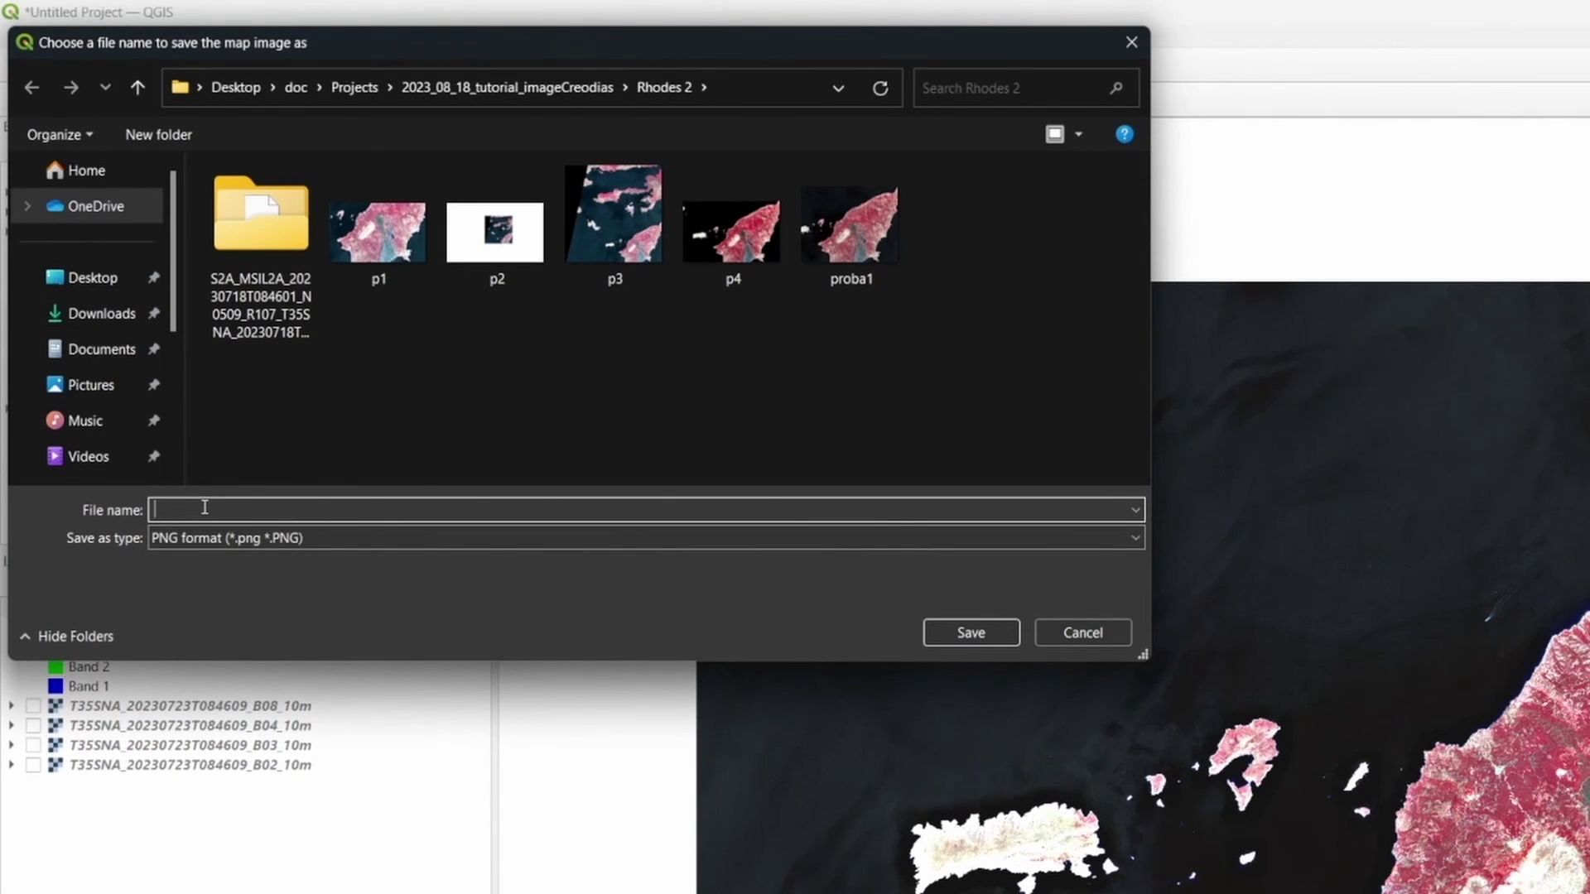
text(Rhodes)
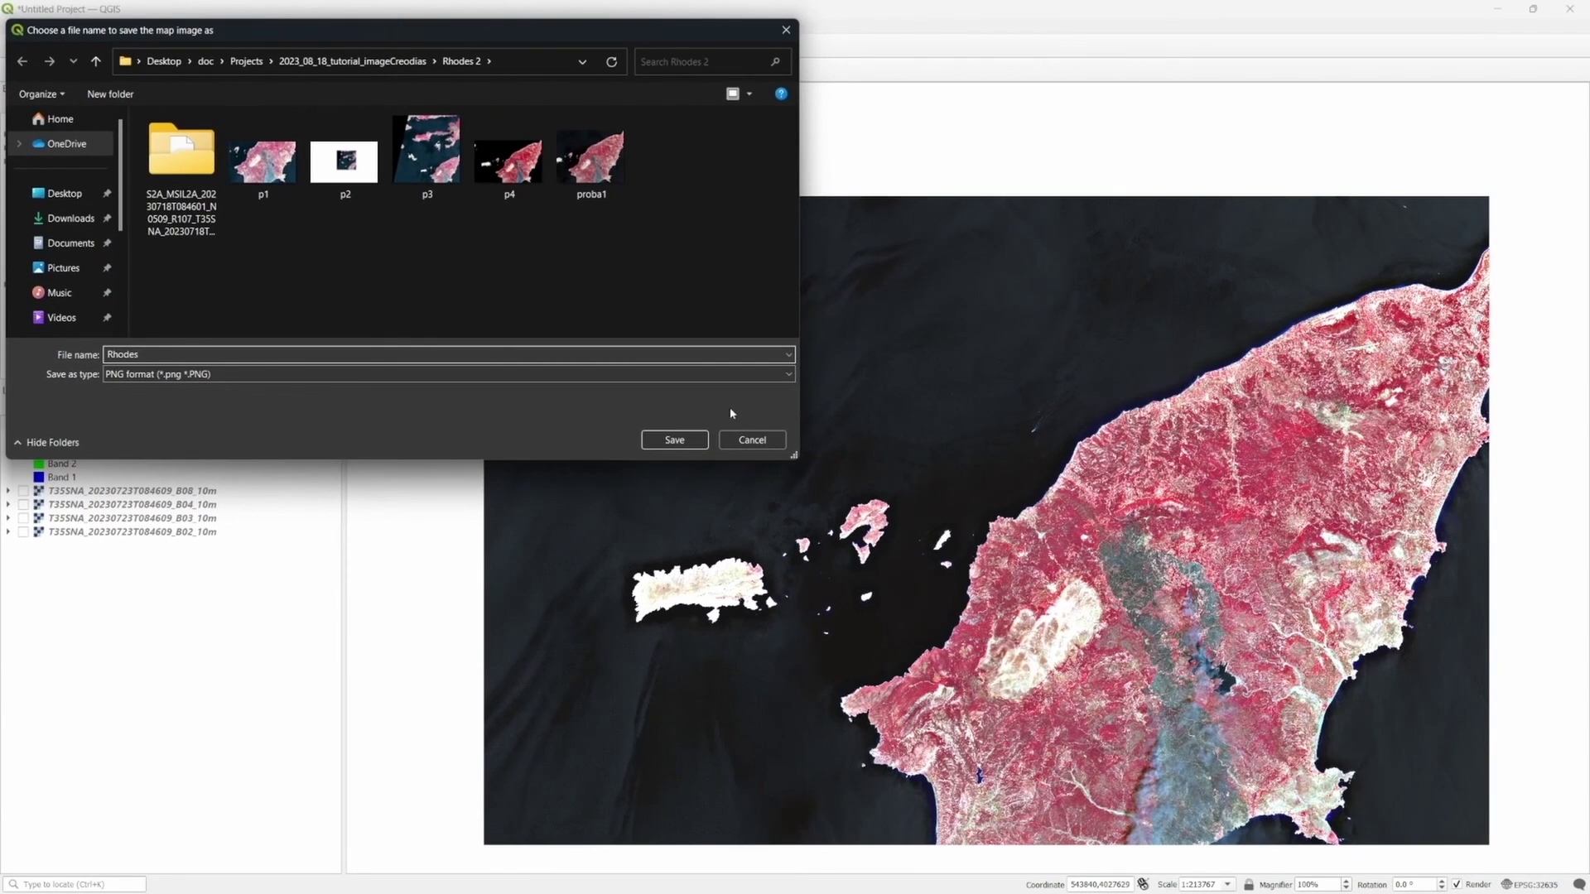
click(671, 439)
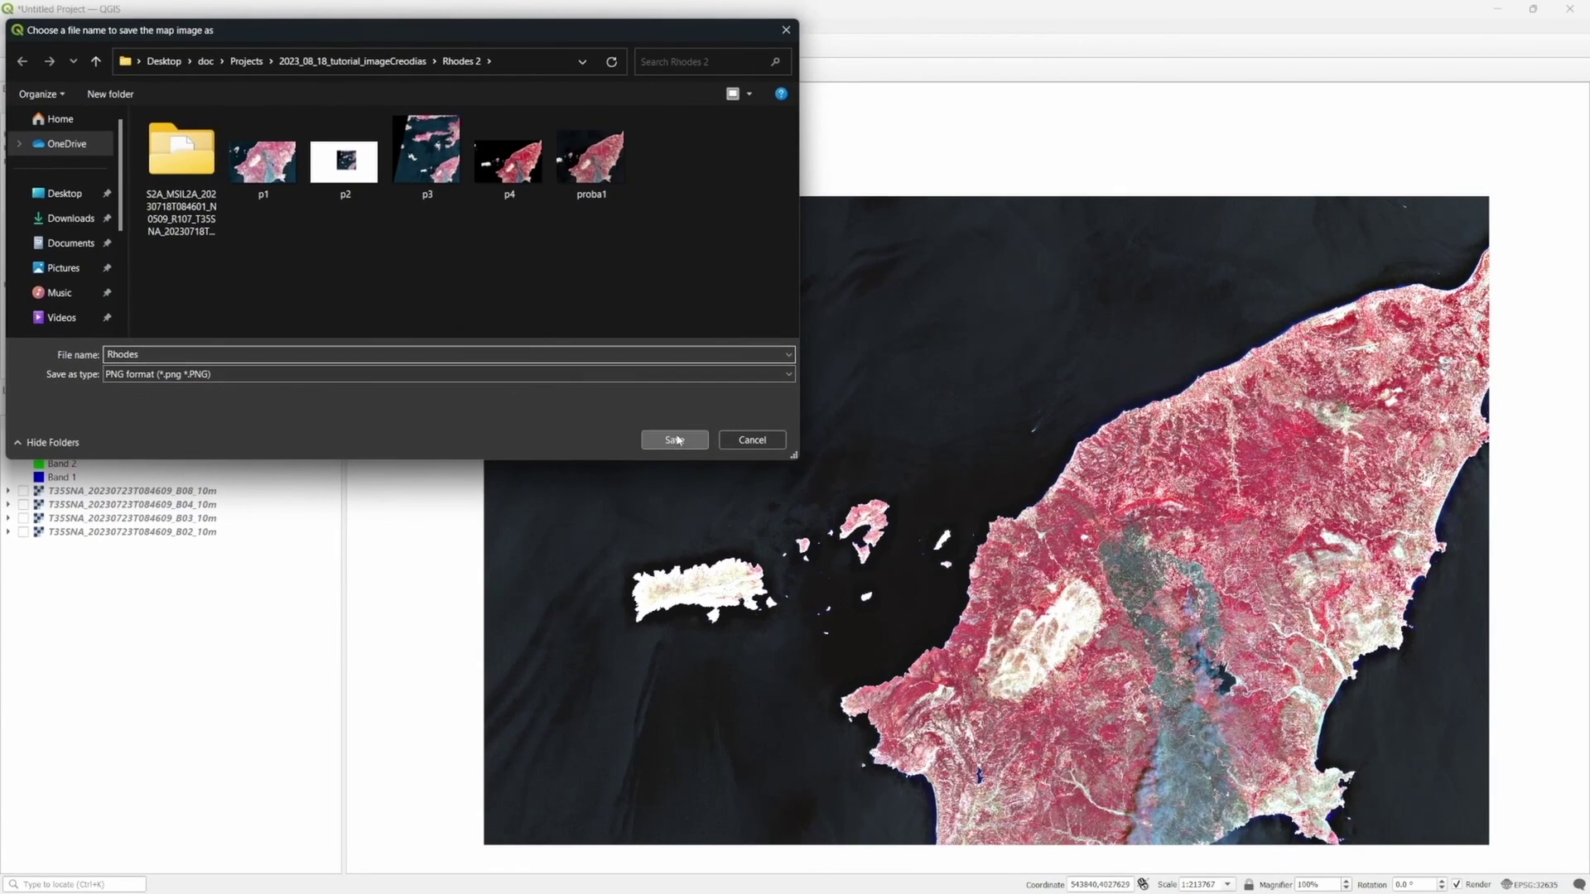